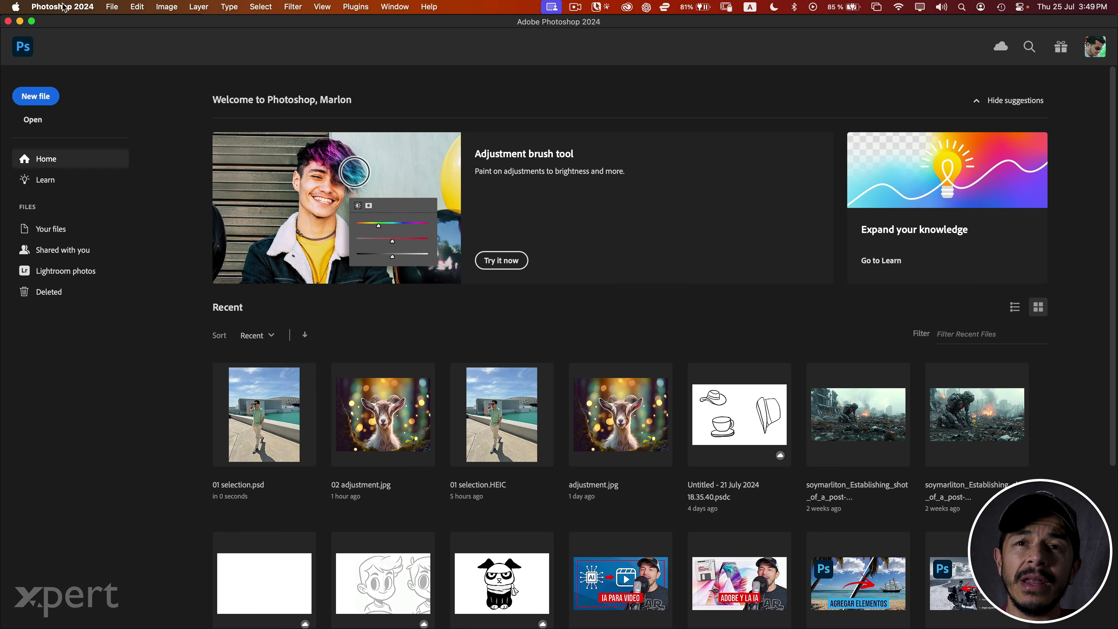
Check Photoshop's version (25.11.0) in the About Photoshop window, then close it.
click(64, 6)
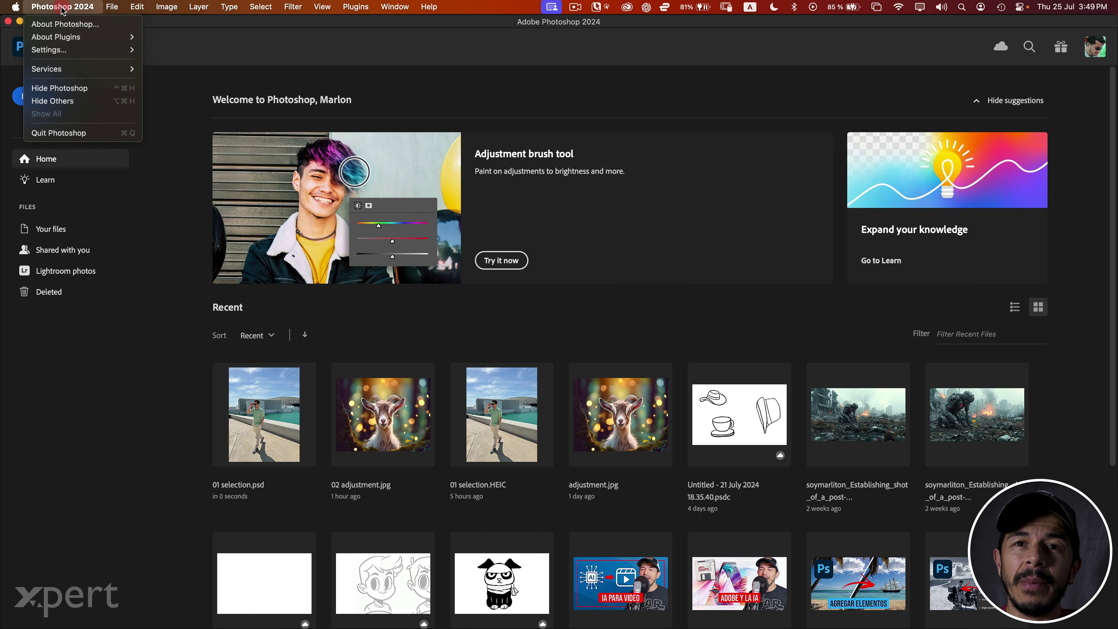
click(65, 25)
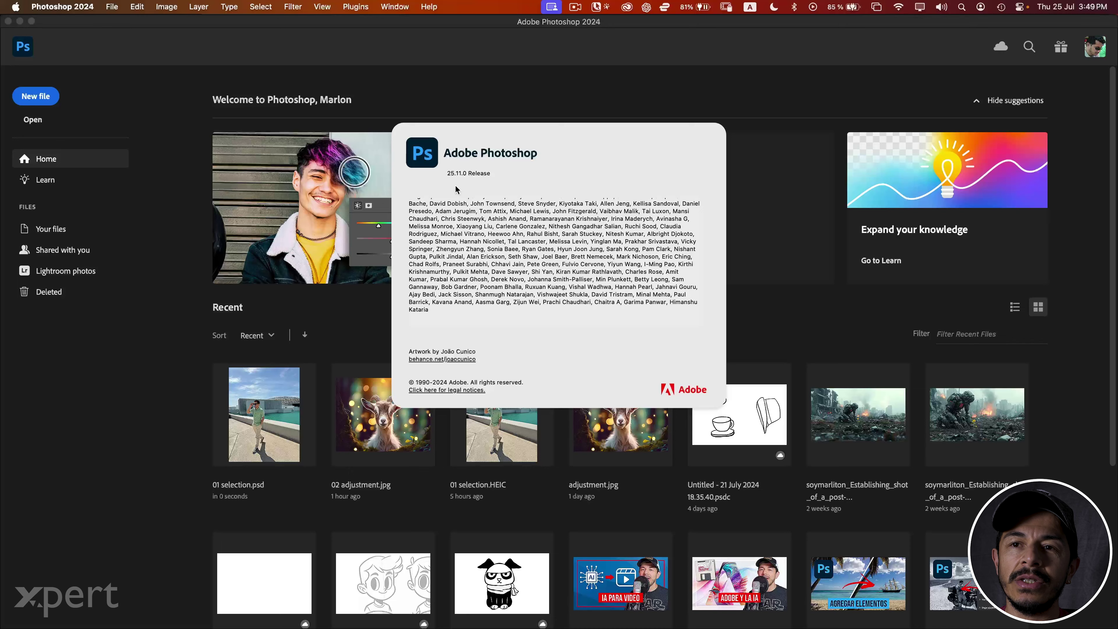
click(455, 185)
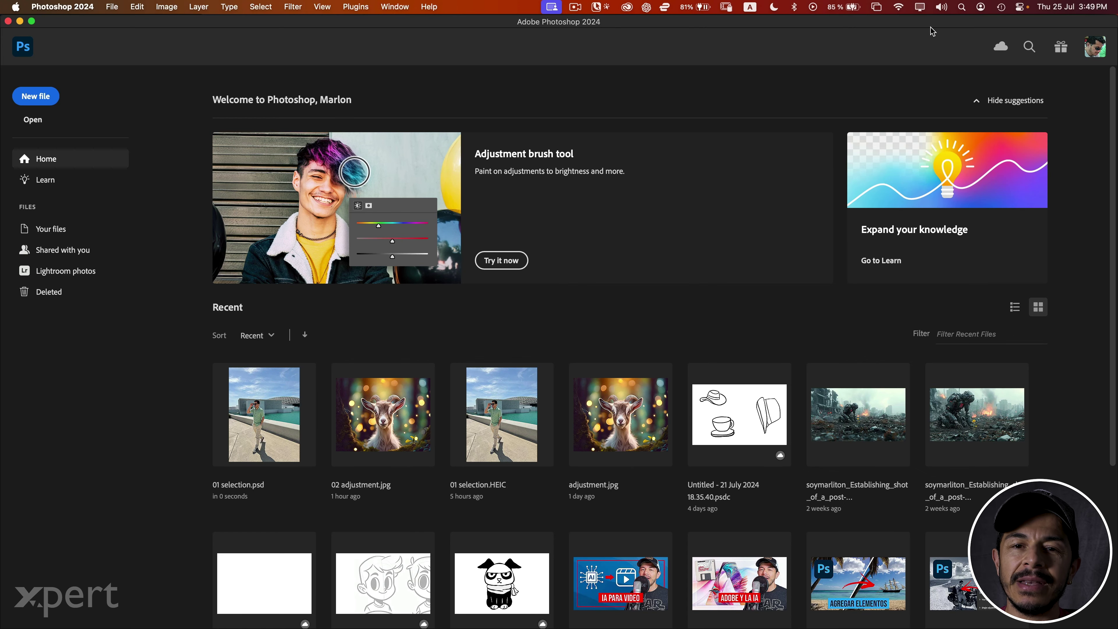
Open 01 selection.psd and zoom in on the man in the photo.
key(super+o)
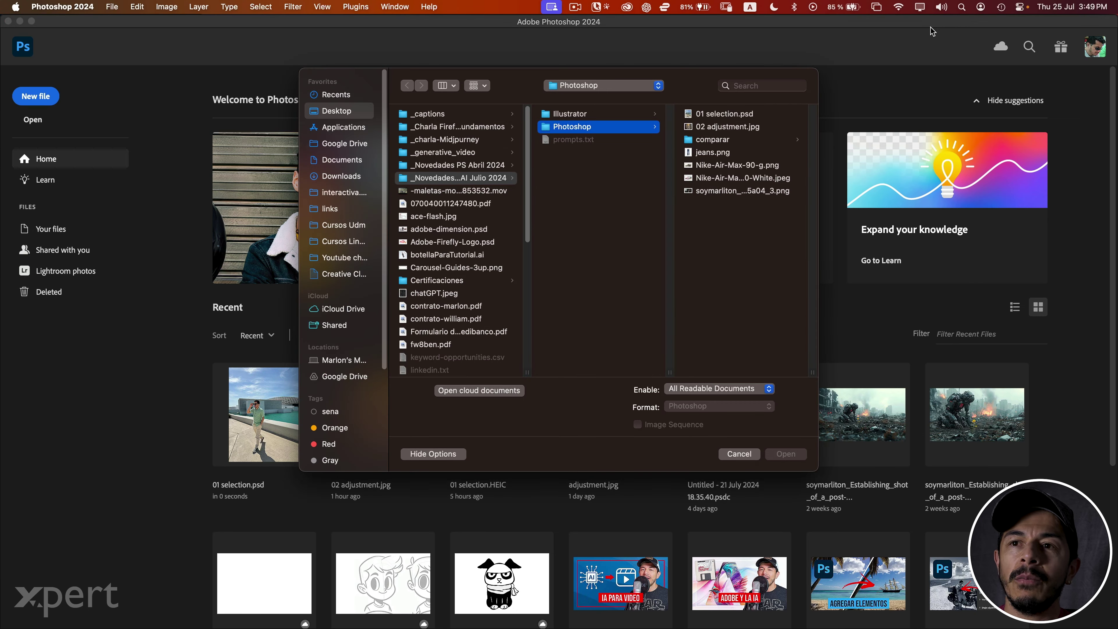
click(734, 114)
double_click(732, 113)
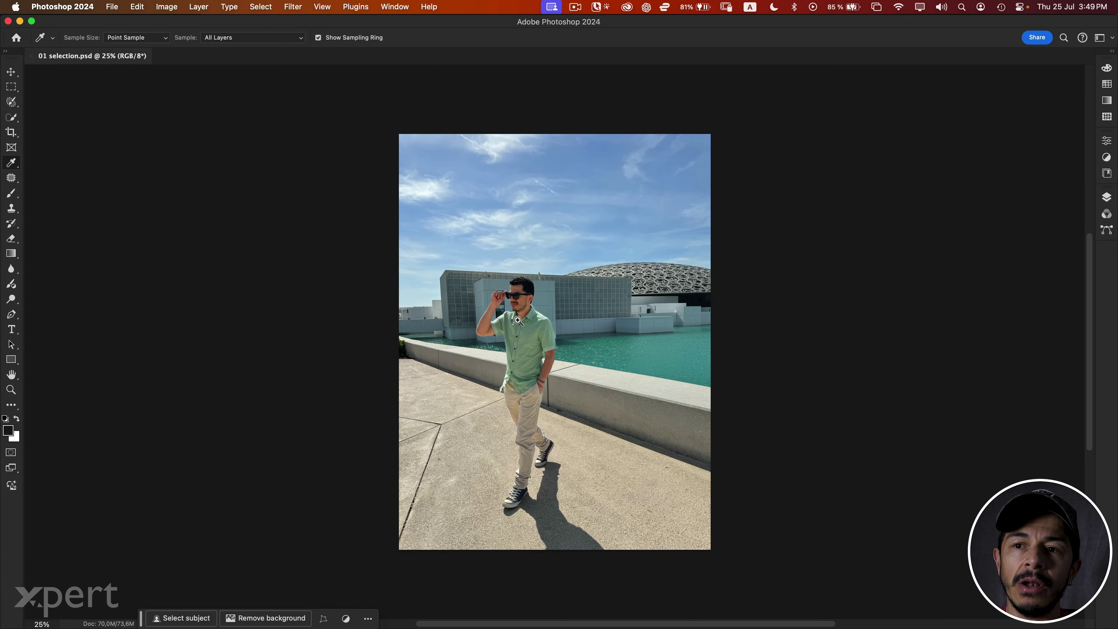
mouse_move(518, 320)
mouse_down()
mouse_move(554, 177)
mouse_move(546, 229)
mouse_up()
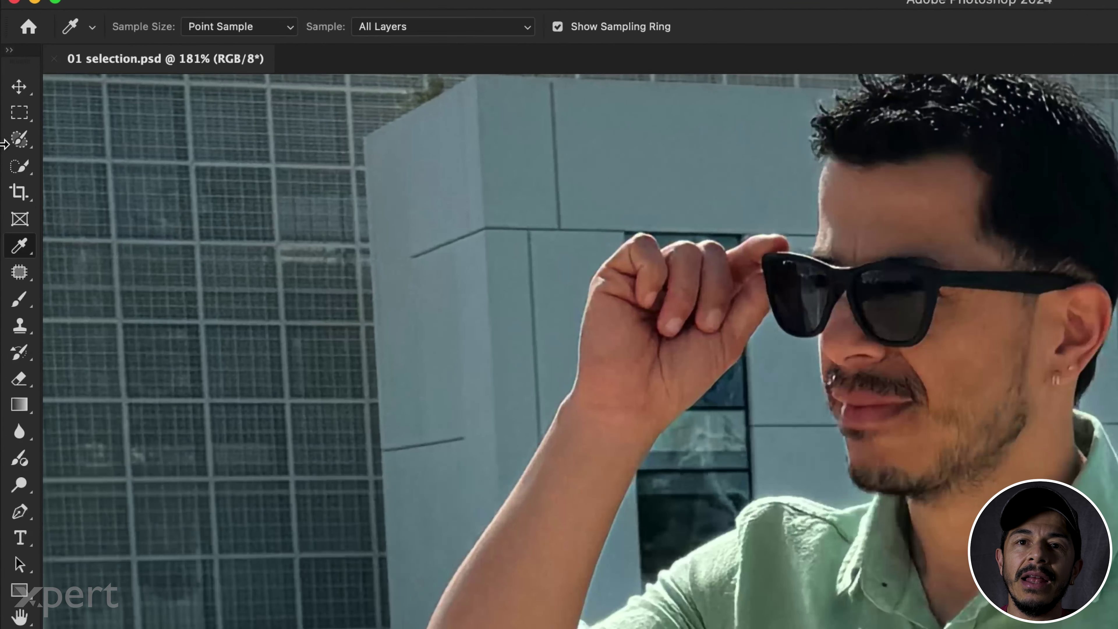
Switch to the Selection Brush Tool from the lasso flyout and centre the man's face.
click(11, 102)
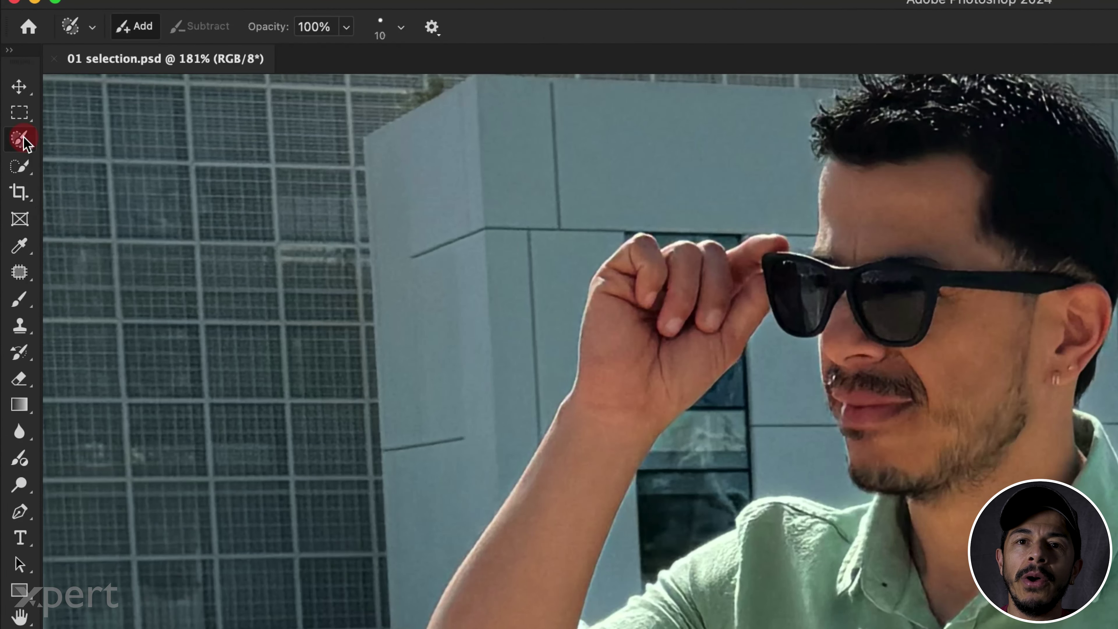
right_click(11, 101)
click(70, 155)
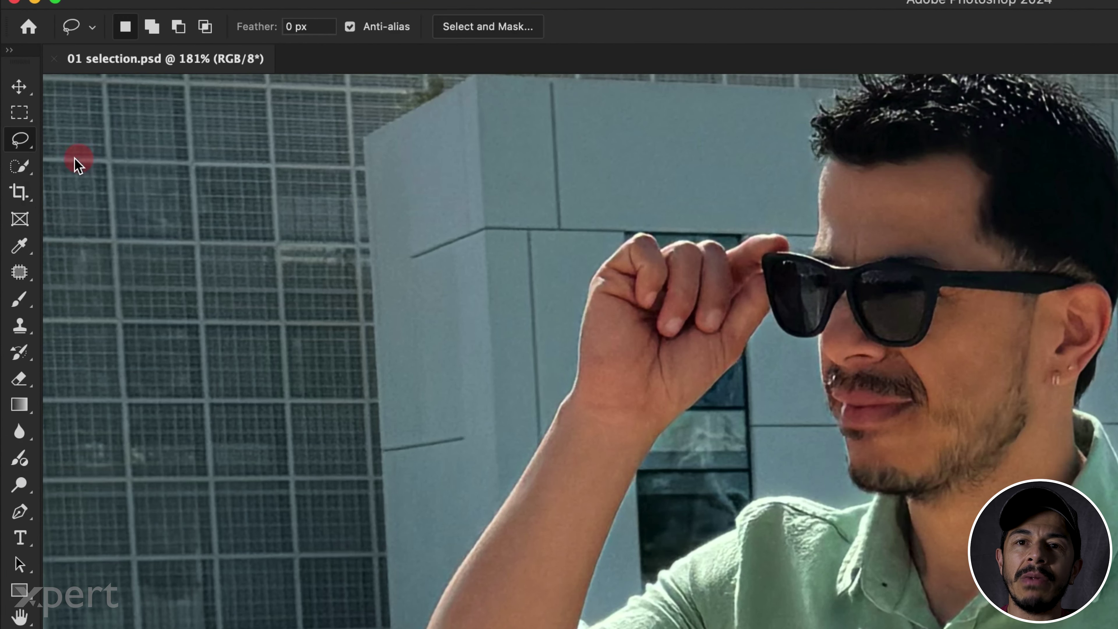
click(21, 141)
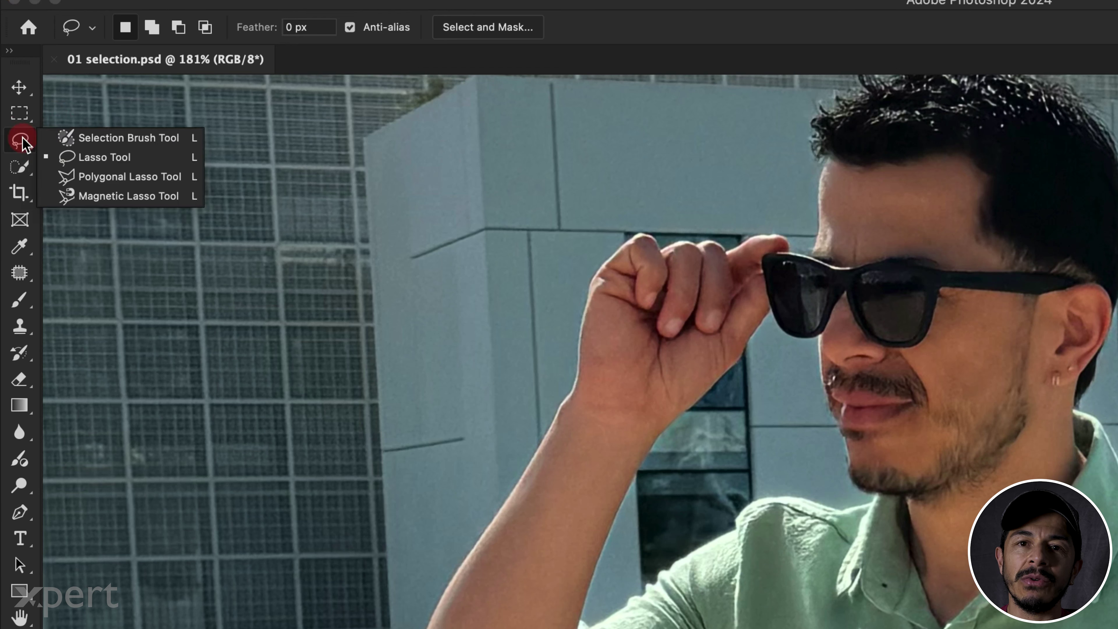
click(82, 141)
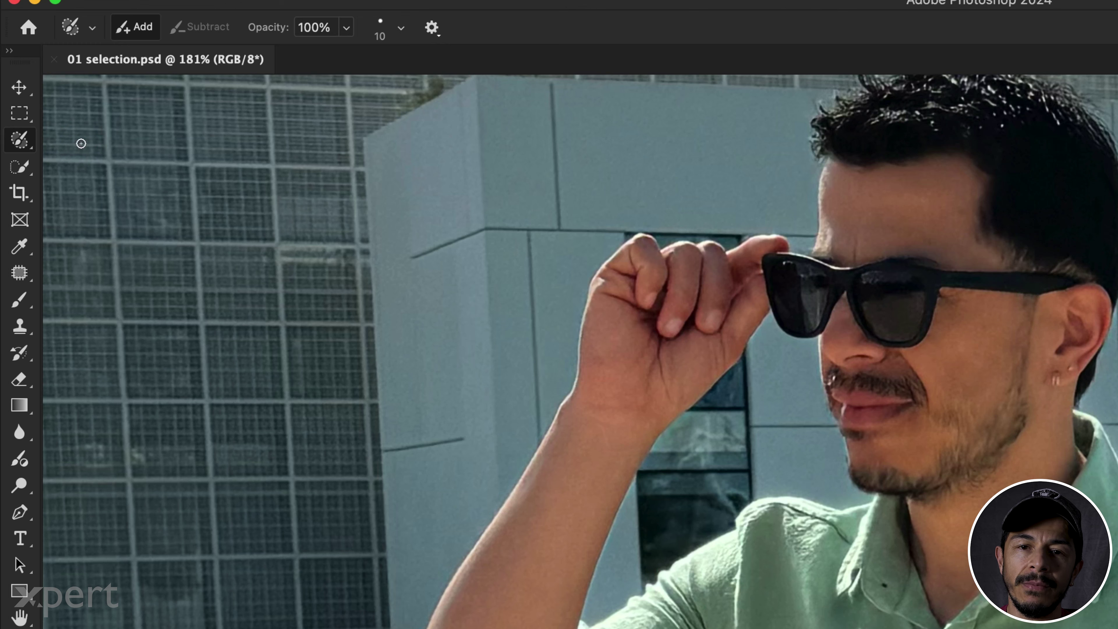
drag(739, 155, 3, 153)
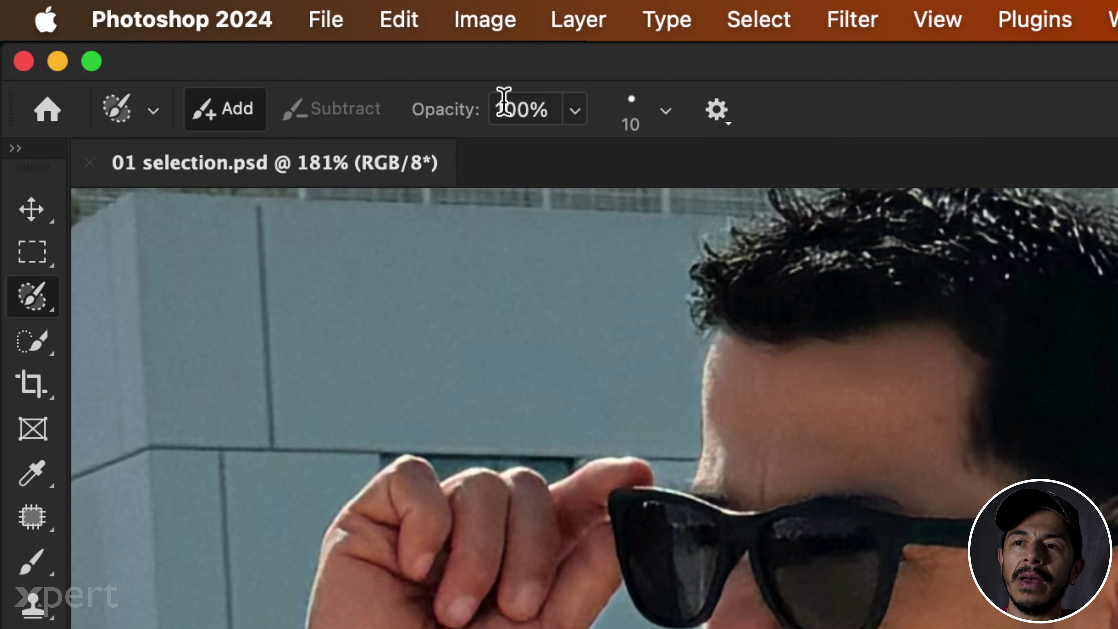
Review the Selection Brush size, hardness and overlay colour settings.
click(666, 113)
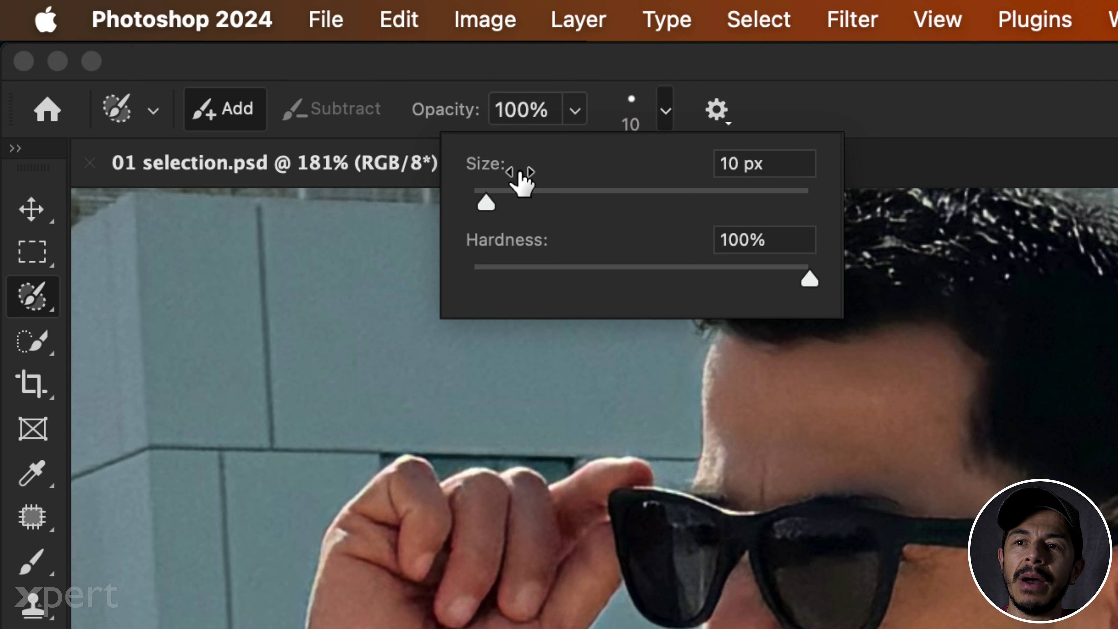
click(718, 110)
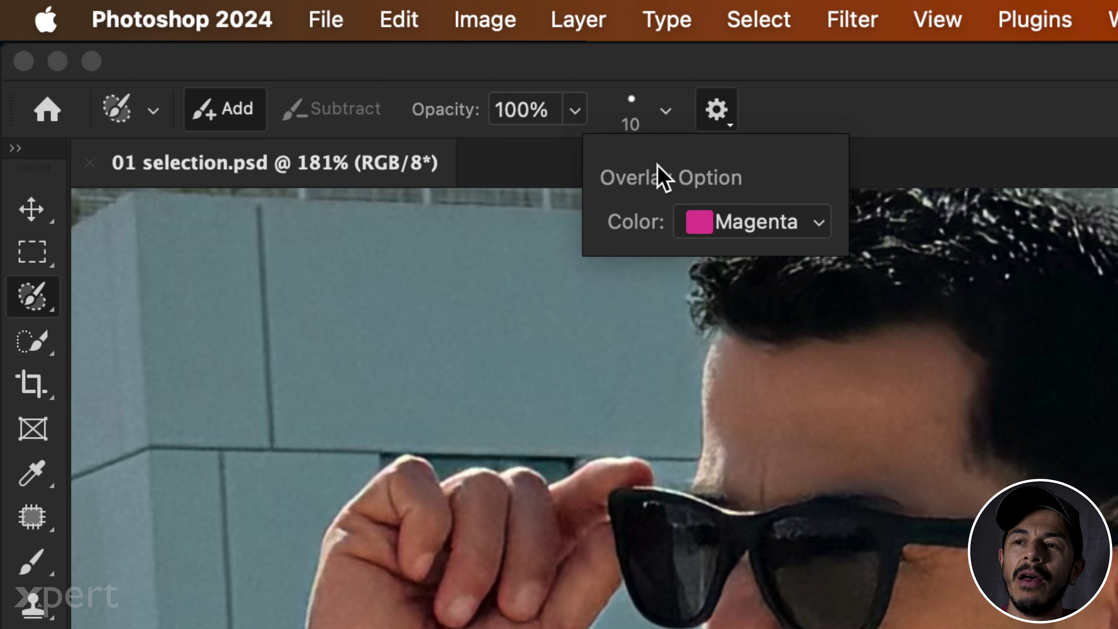
click(714, 53)
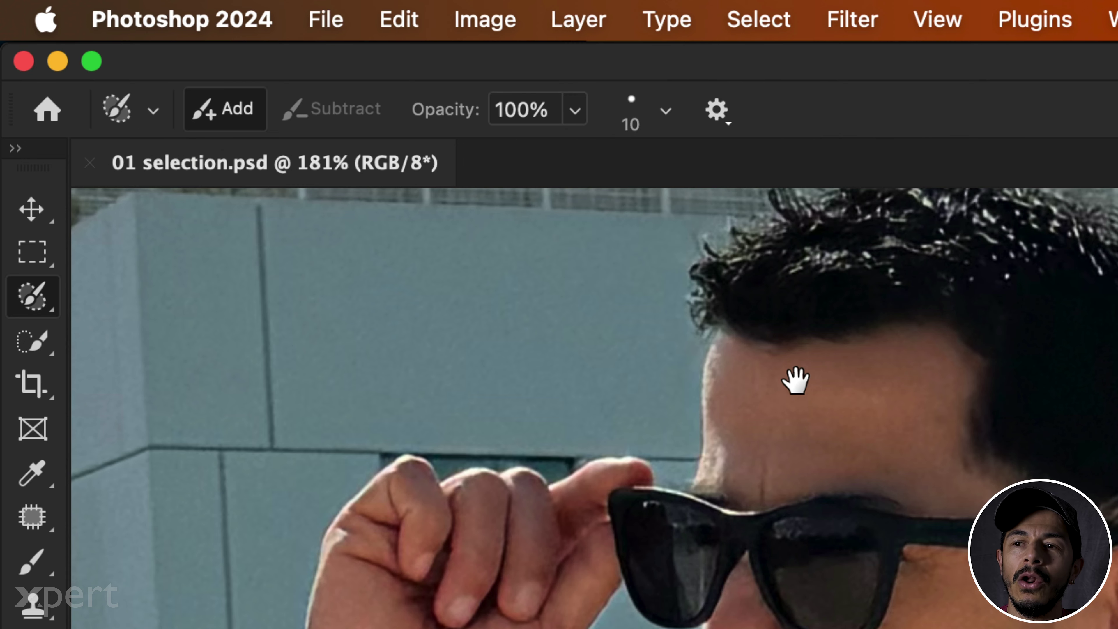
drag(794, 379, 600, 270)
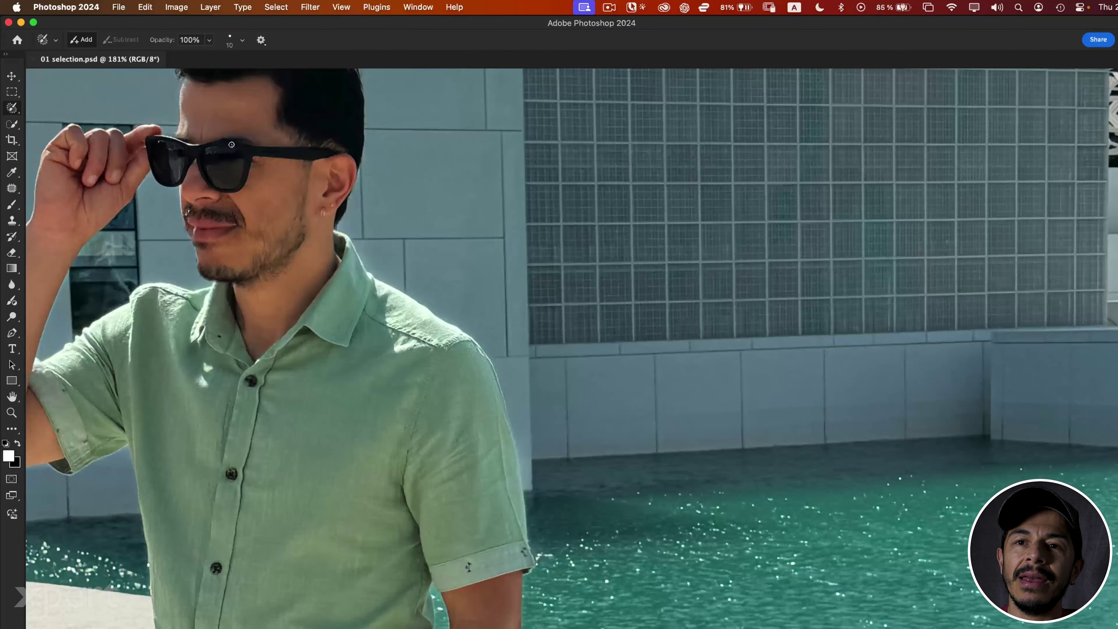
mouse_move(231, 144)
mouse_down()
mouse_move(494, 305)
mouse_move(686, 399)
mouse_up()
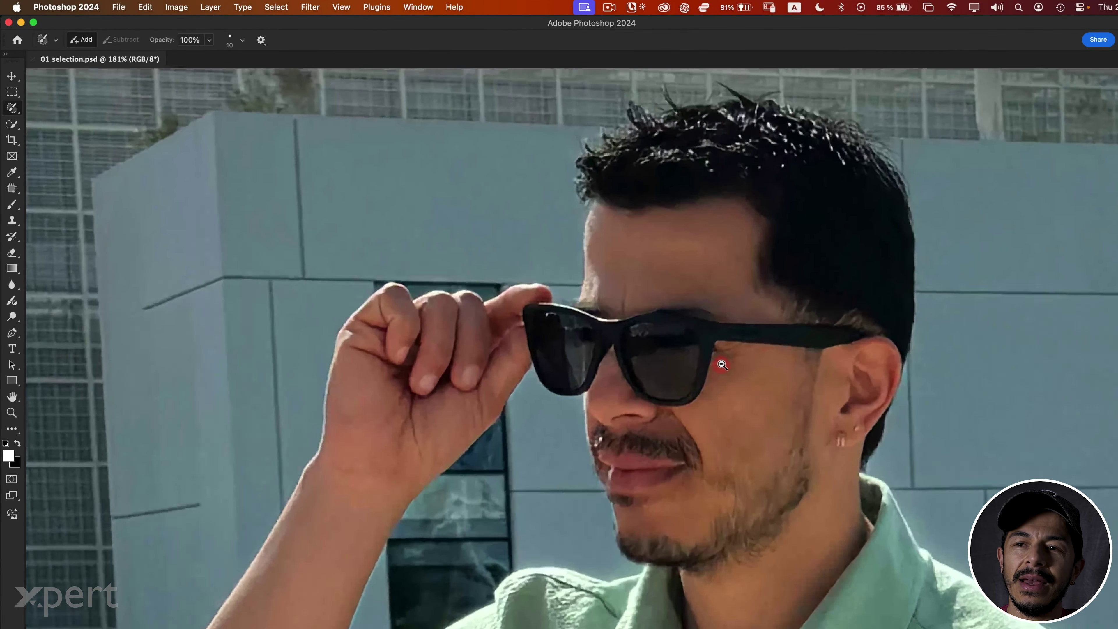
Zoom to about 1350% on the left lens and resize the brush for tracing.
drag(684, 392, 749, 337)
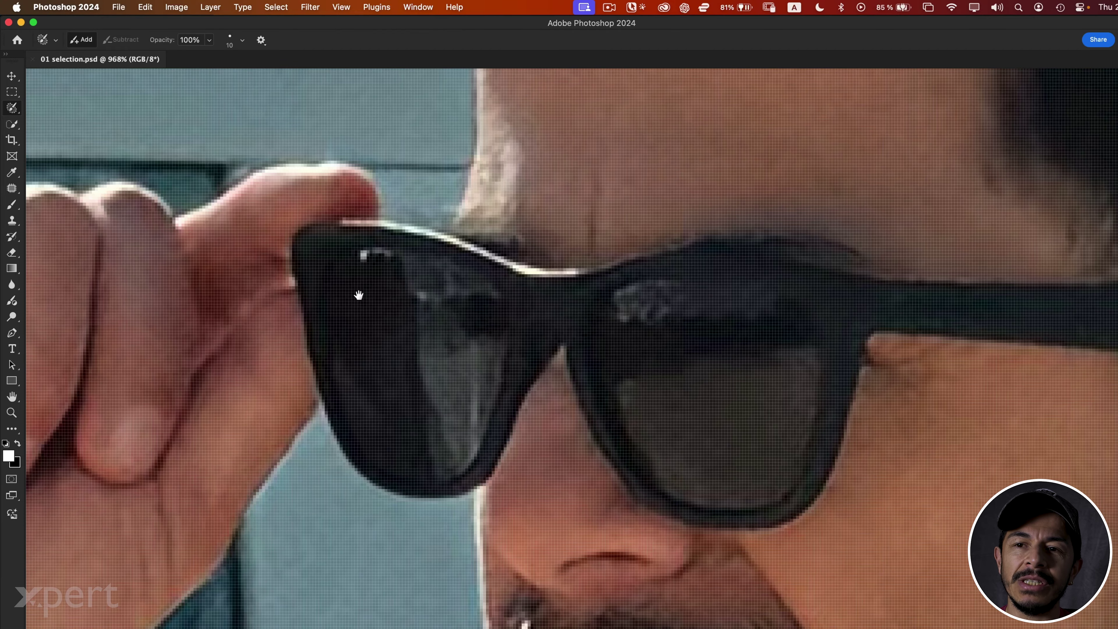
scroll(339, 297, down, 2)
scroll(353, 295, up, 4)
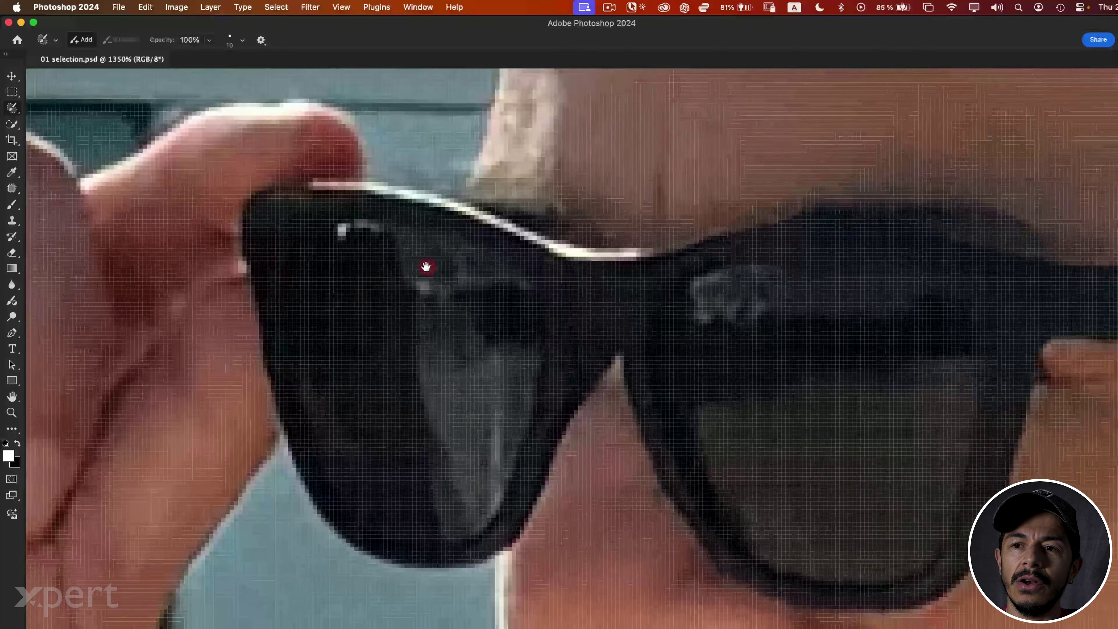
drag(429, 260, 362, 256)
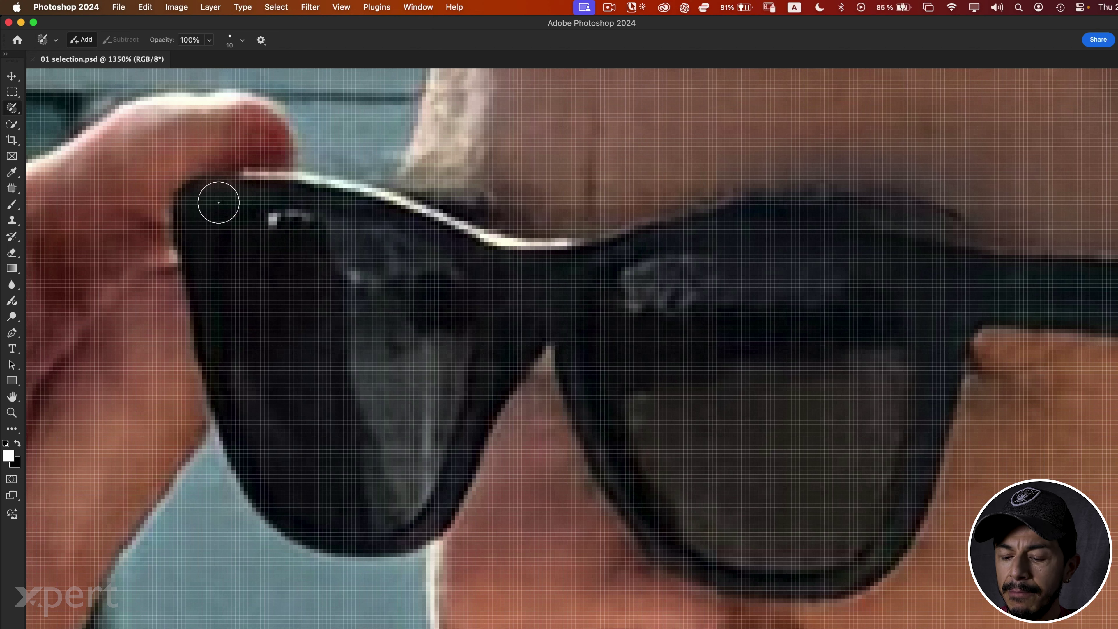
key(bracketright)
key(bracketright)
key(bracketright)
key(bracketright)
key(bracketright)
key(bracketleft)
key(bracketleft)
key(bracketleft)
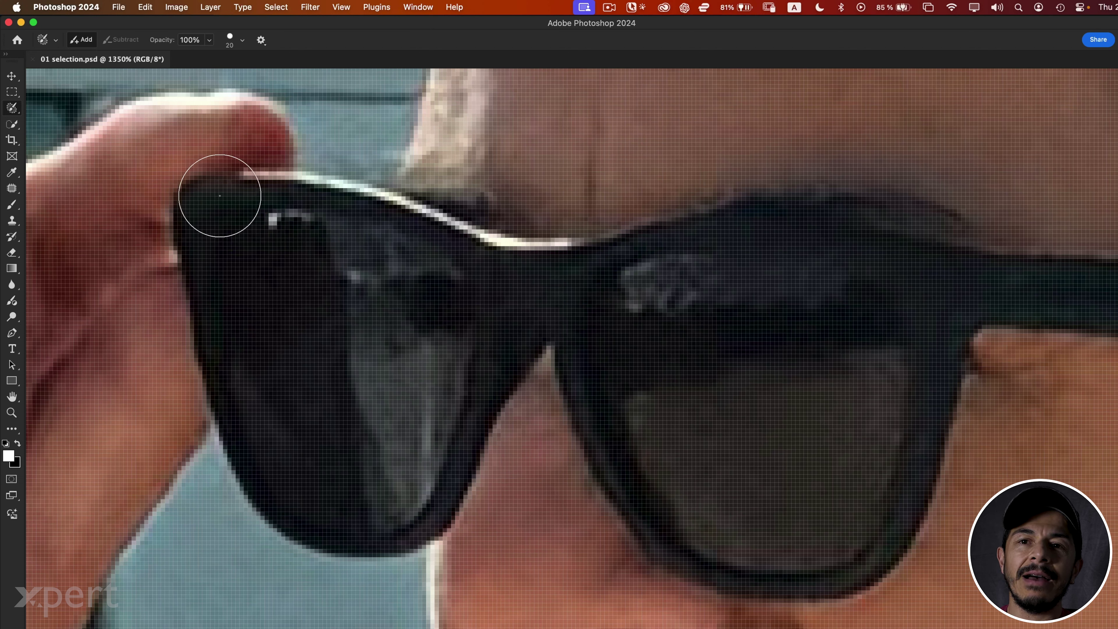
key(bracketleft)
key(bracketleft)
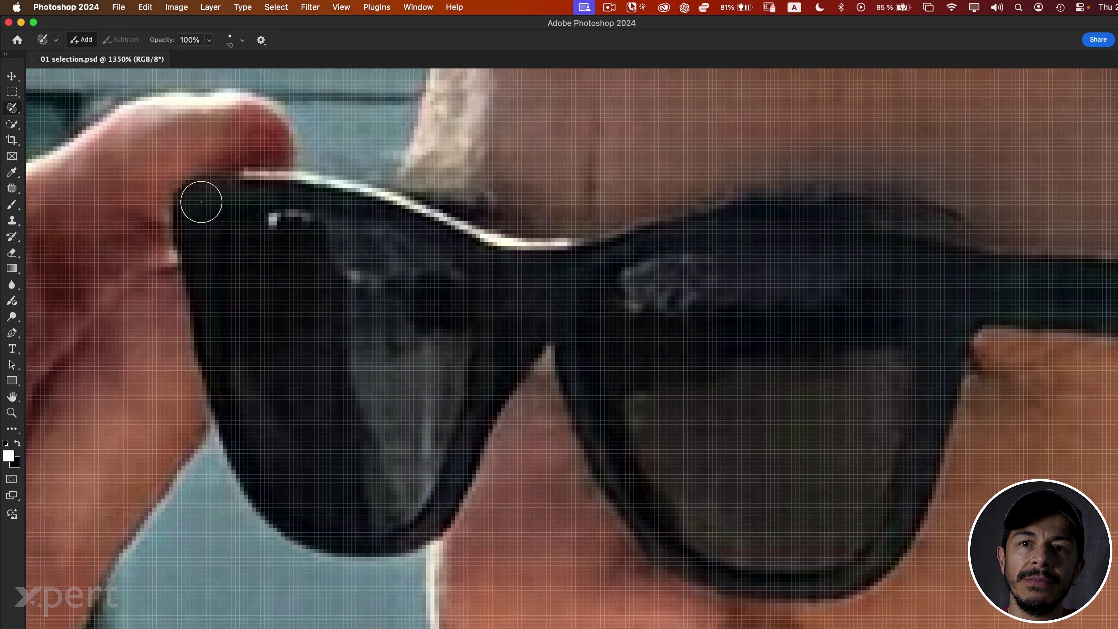
click(193, 205)
Paint the top rim and lower lens edges of the sunglasses into the selection.
mouse_move(193, 204)
mouse_down()
mouse_move(405, 222)
mouse_move(512, 260)
mouse_move(764, 232)
mouse_move(913, 256)
mouse_move(946, 310)
mouse_move(894, 518)
mouse_move(739, 575)
mouse_move(635, 466)
mouse_move(540, 319)
mouse_move(429, 499)
mouse_move(266, 486)
mouse_move(189, 275)
mouse_move(182, 216)
mouse_up()
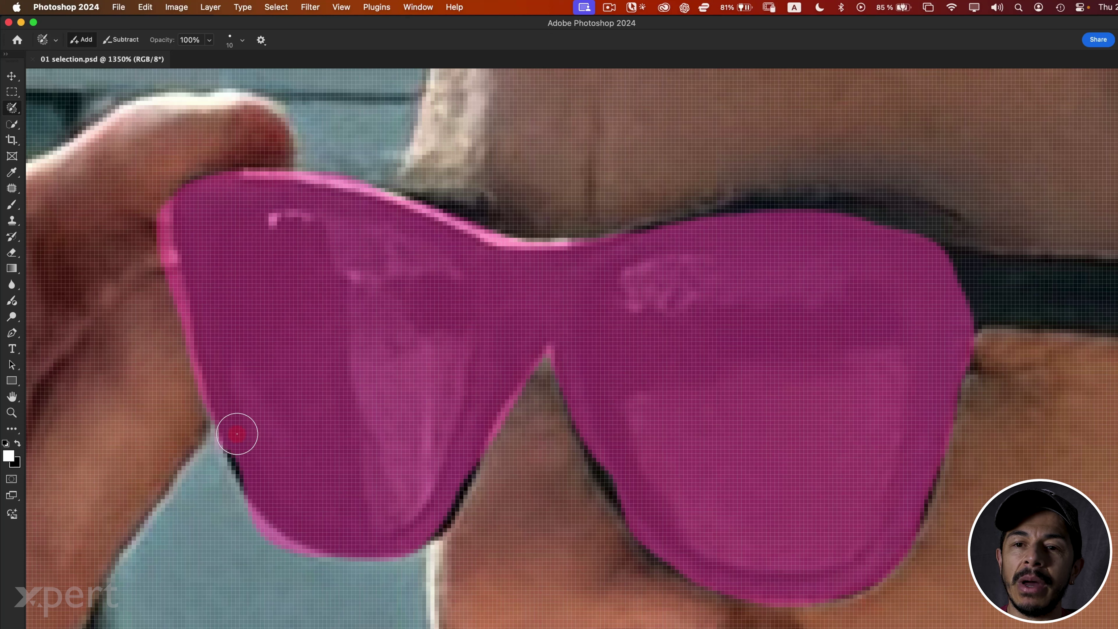
drag(236, 434, 269, 474)
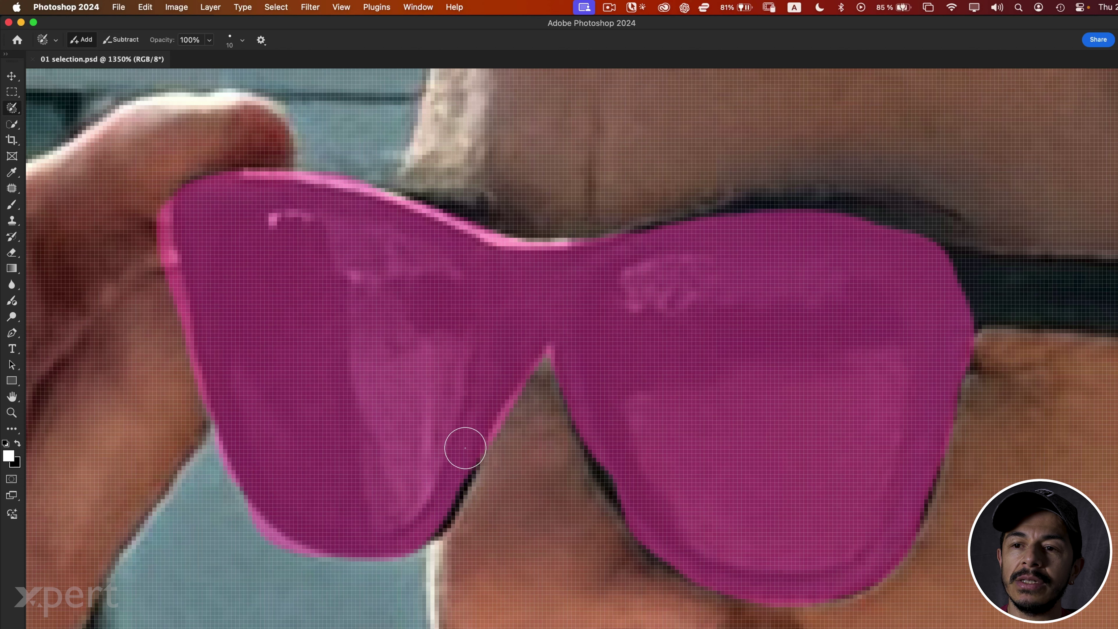
mouse_move(466, 448)
mouse_down()
mouse_move(423, 523)
mouse_move(417, 429)
mouse_up()
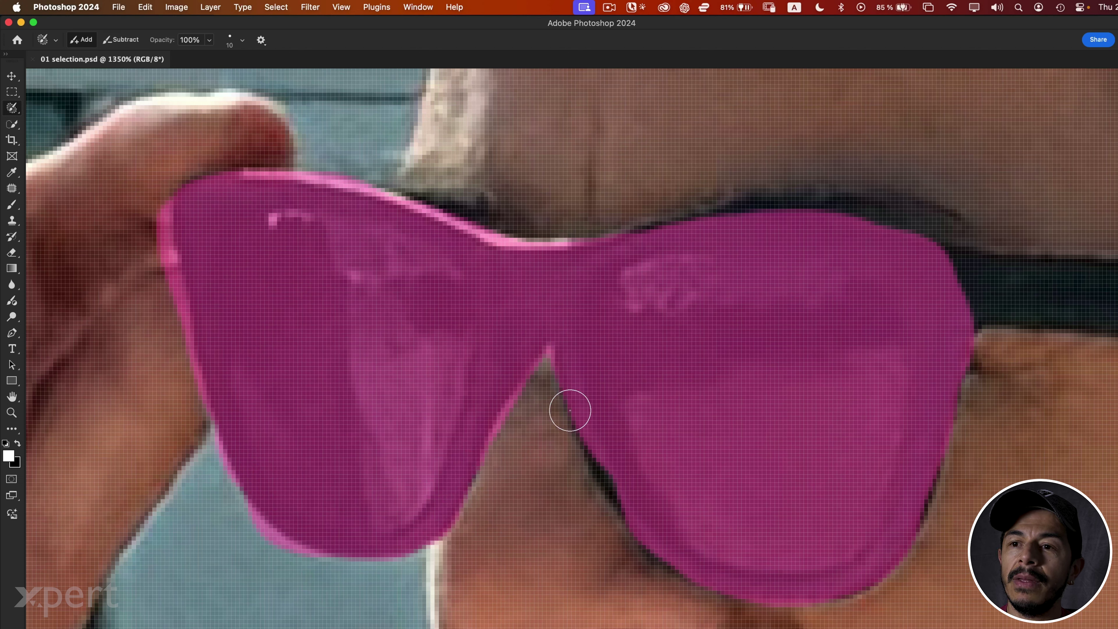
drag(579, 391, 641, 506)
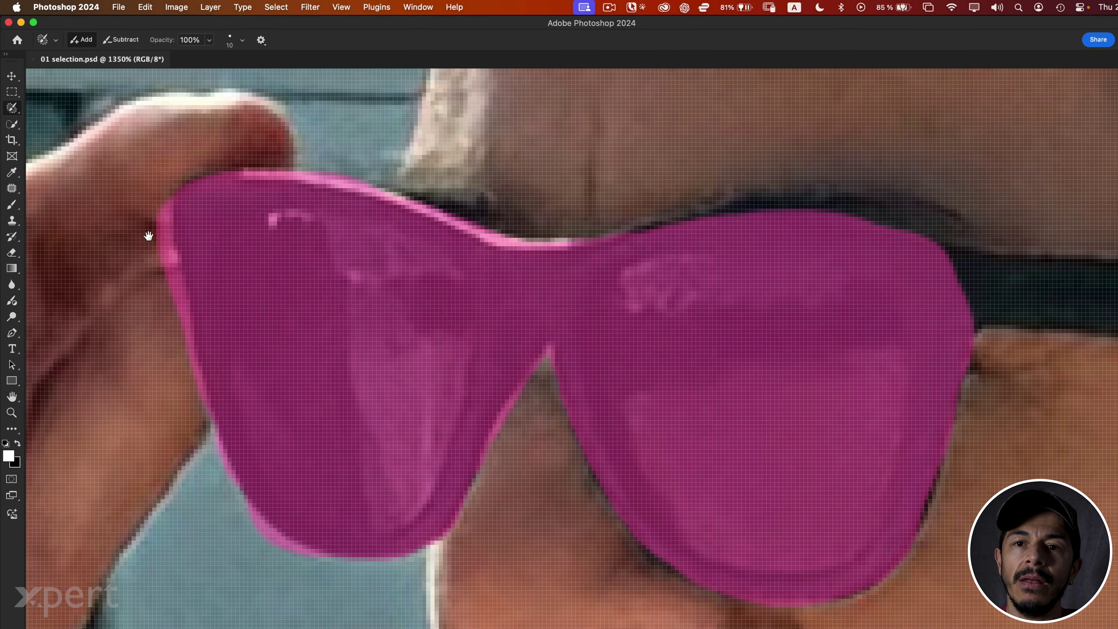
scroll(148, 237, down, 2)
scroll(187, 238, up, 4)
scroll(365, 201, up, 2)
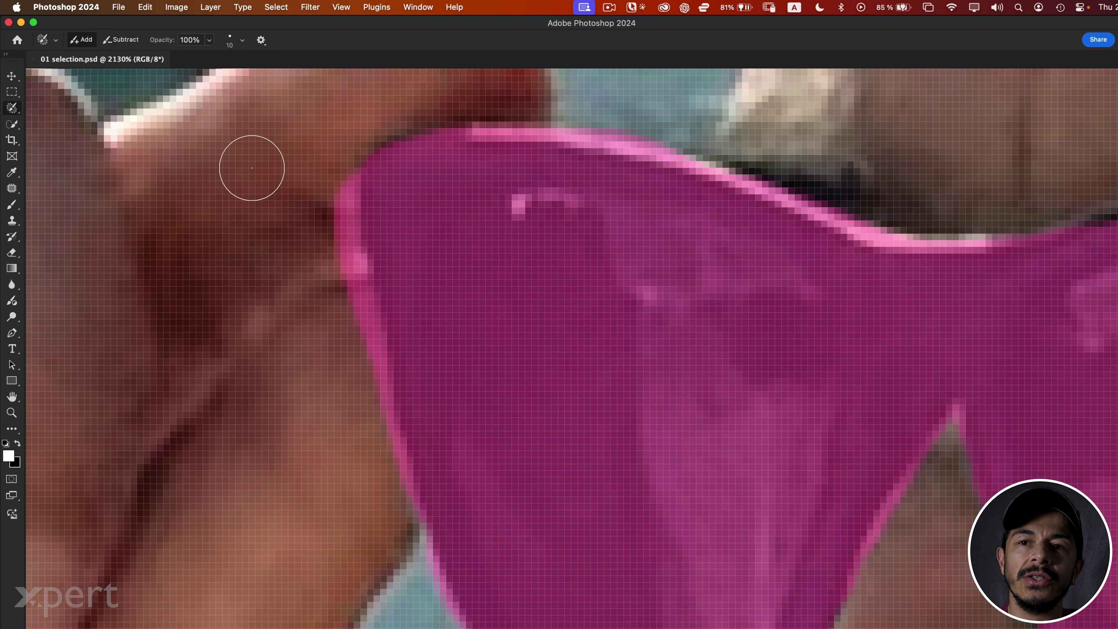
Subtract selection spill beyond the lens edge, then touch up the edge in Add mode.
key(x)
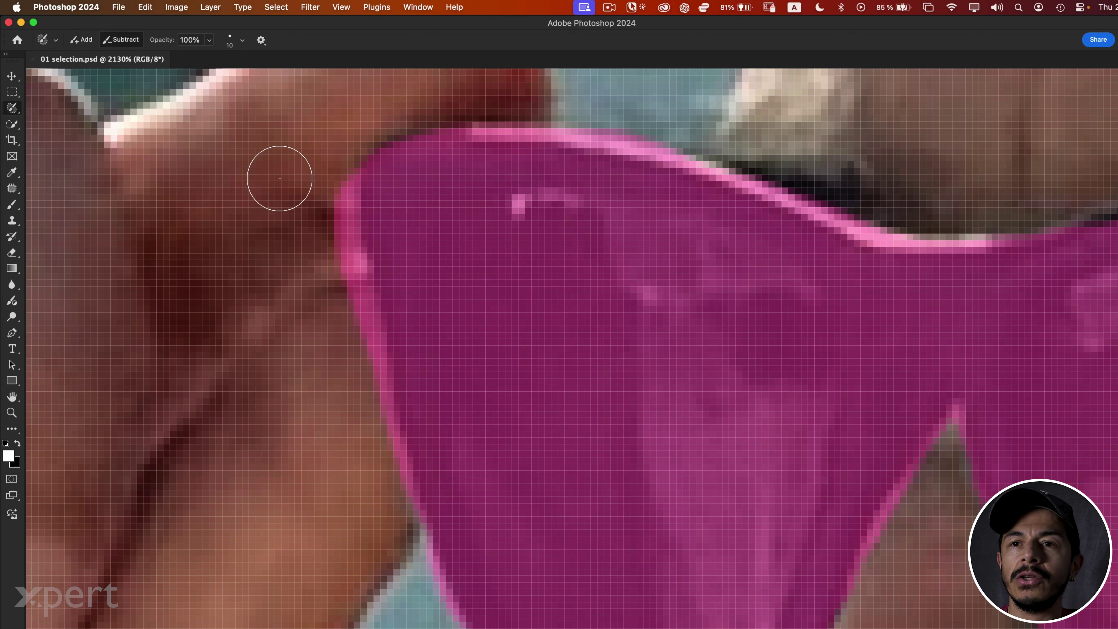
drag(325, 199, 381, 445)
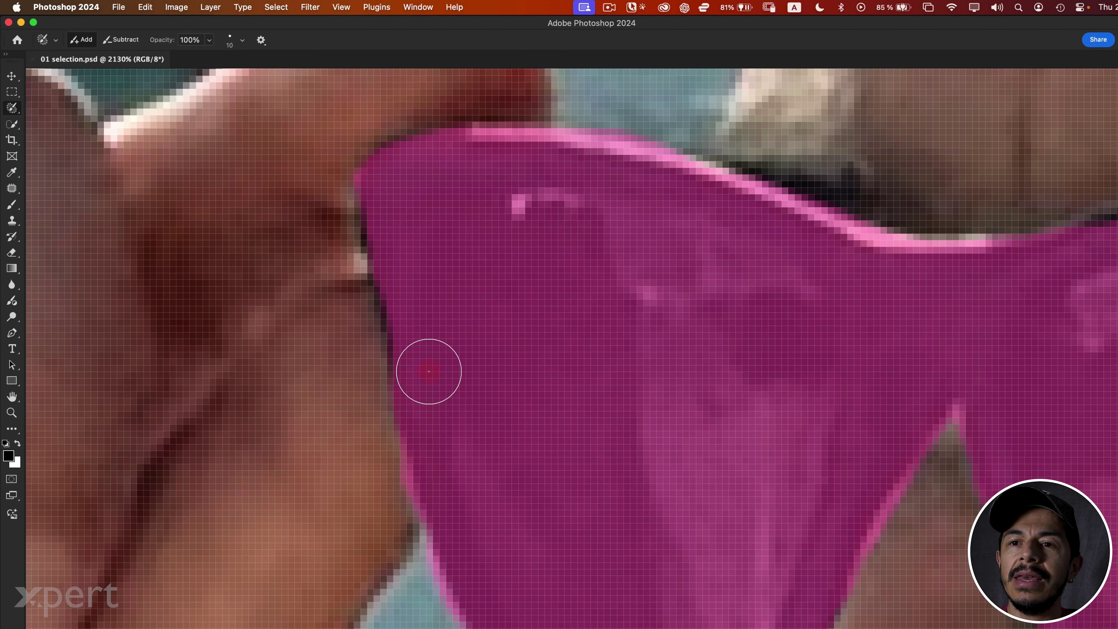
key(x)
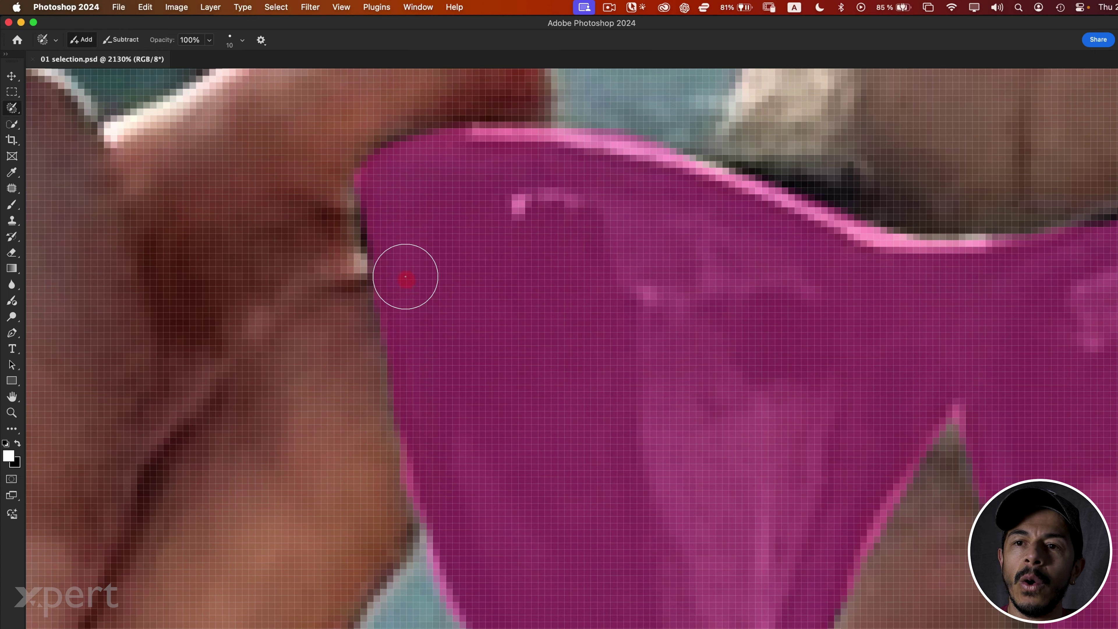
drag(385, 239, 399, 327)
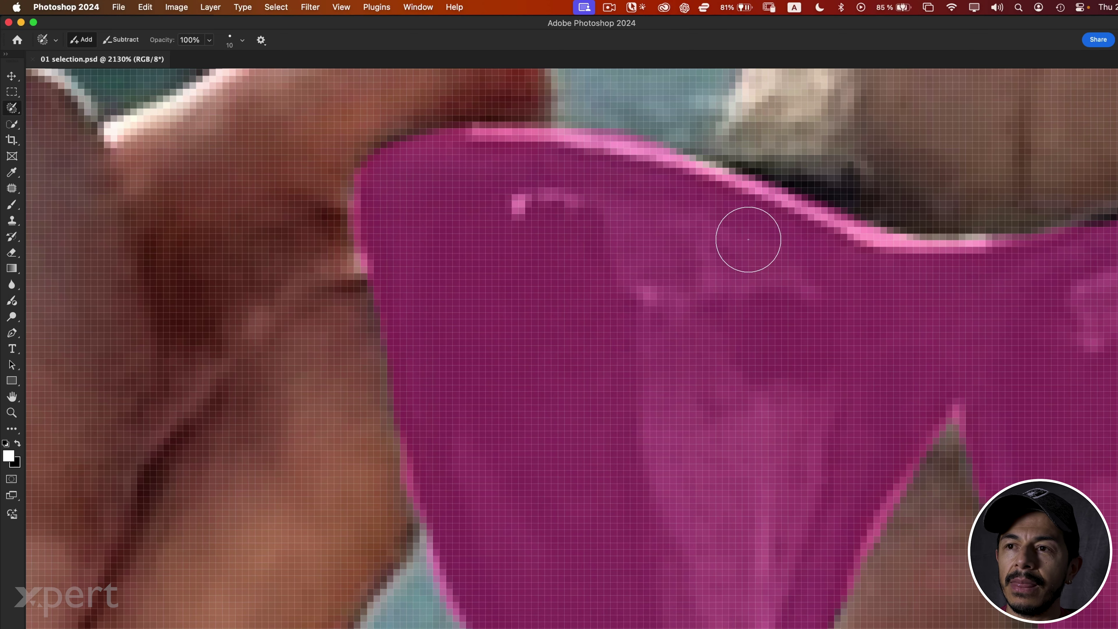
scroll(774, 229, down, 5)
scroll(524, 285, up, 3)
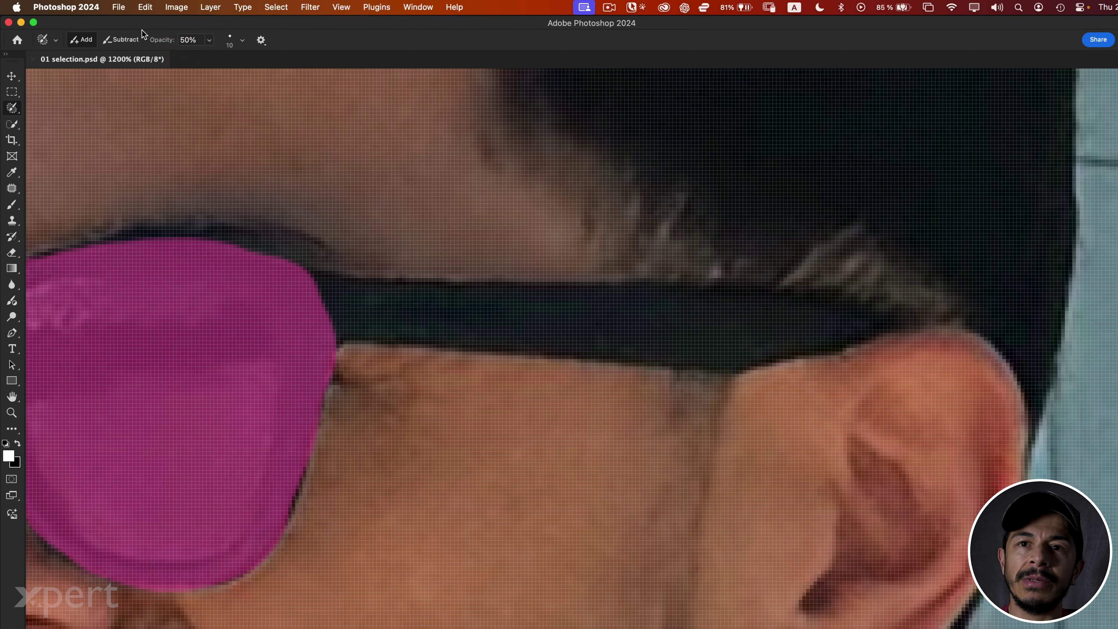
Paint the sunglasses' temple arm into the selection and zoom out to check the face.
drag(325, 286, 892, 313)
mouse_move(858, 335)
mouse_down()
mouse_move(731, 355)
mouse_move(357, 327)
mouse_move(599, 319)
mouse_move(736, 331)
mouse_move(819, 317)
mouse_up()
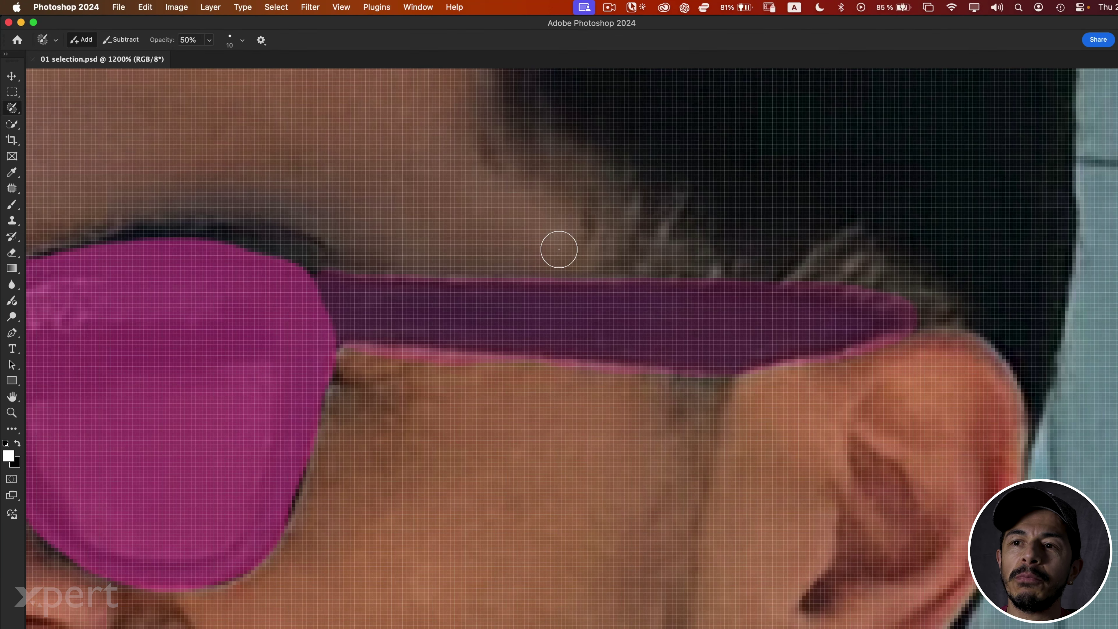
drag(549, 249, 497, 280)
scroll(362, 180, left, 3)
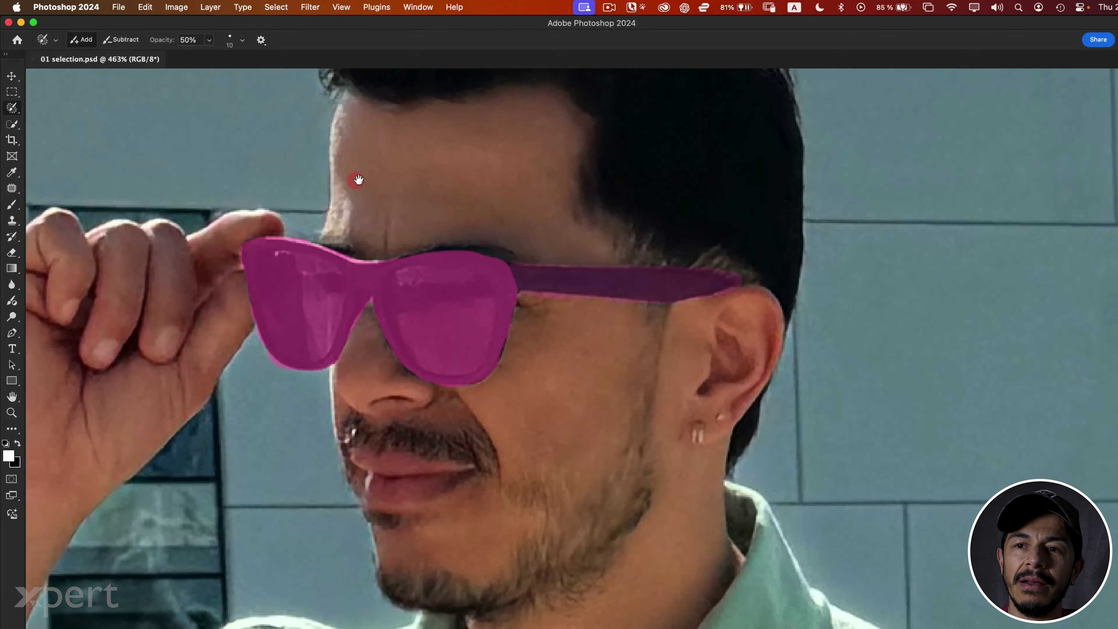
scroll(374, 179, left, 2)
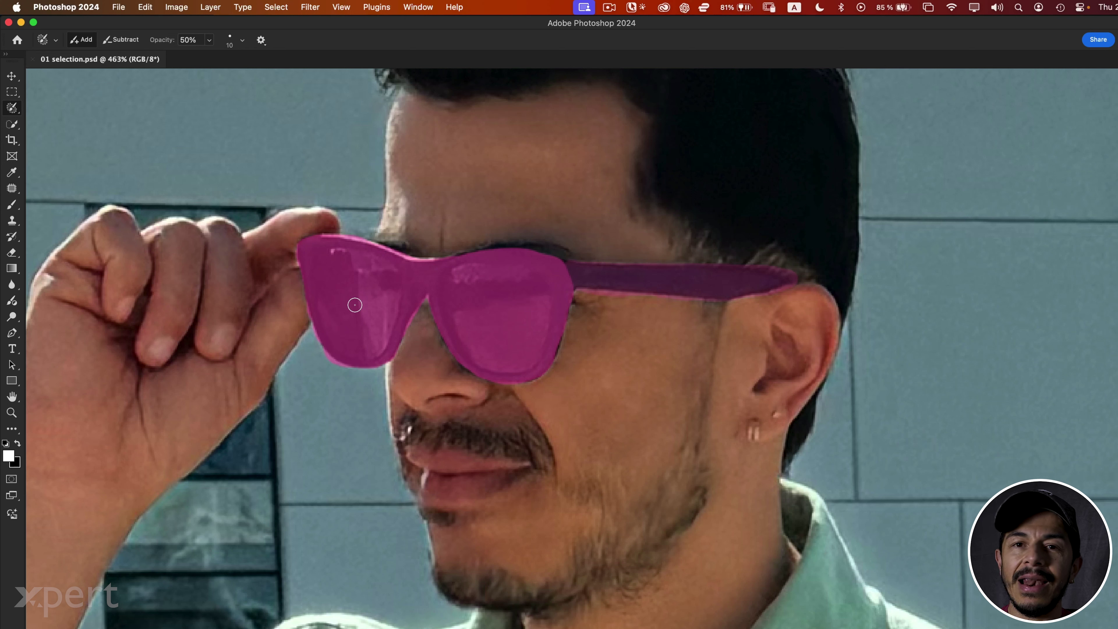
Apply the painted selection and copy the glasses onto a new Layer 1.
key(i)
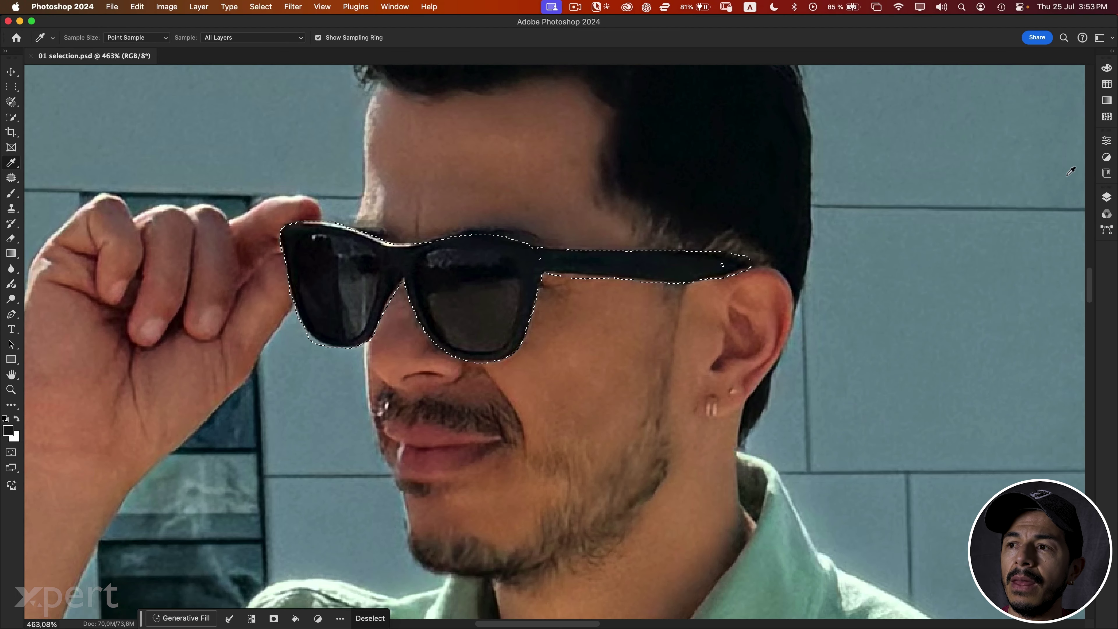
click(1108, 199)
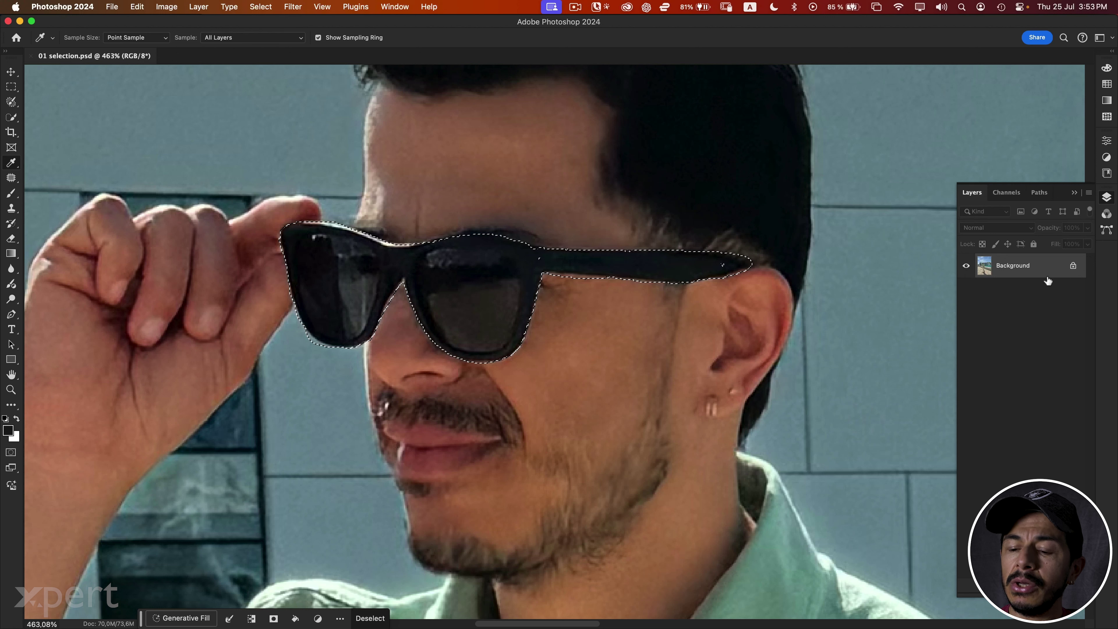
key(super+j)
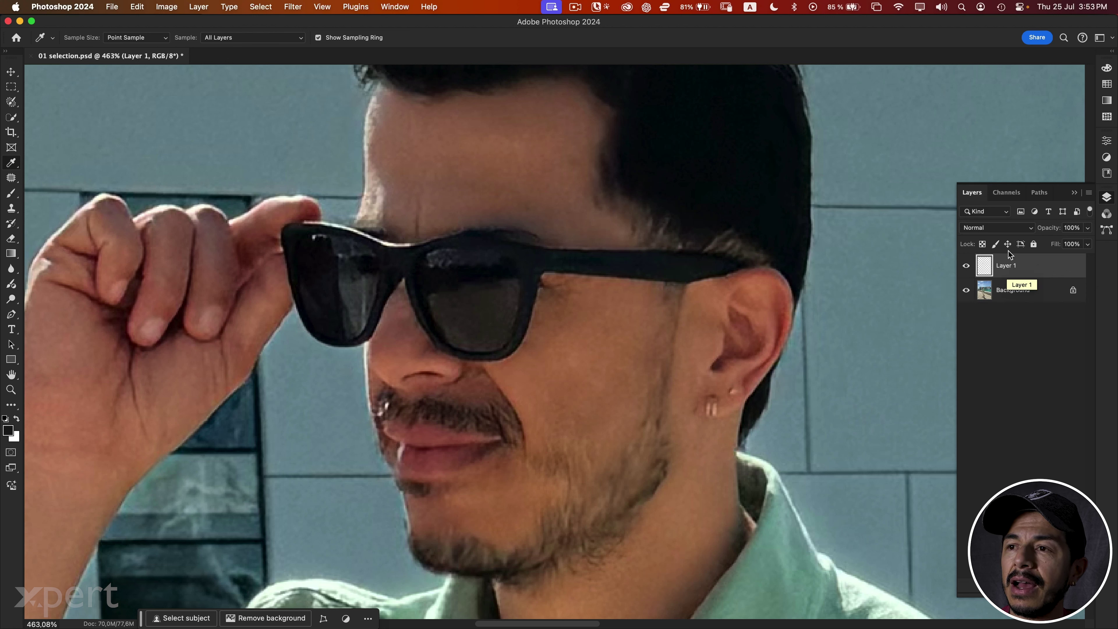
Set Layer 1 to Overlay blending at 50% opacity, toggling its visibility to compare.
click(1001, 230)
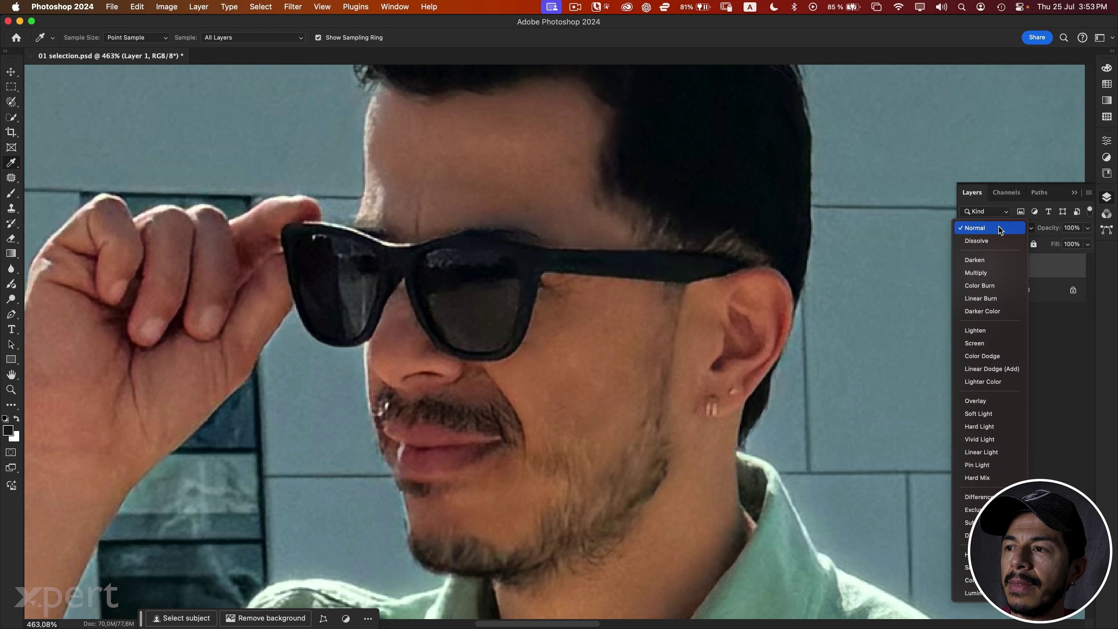
click(1003, 400)
click(966, 265)
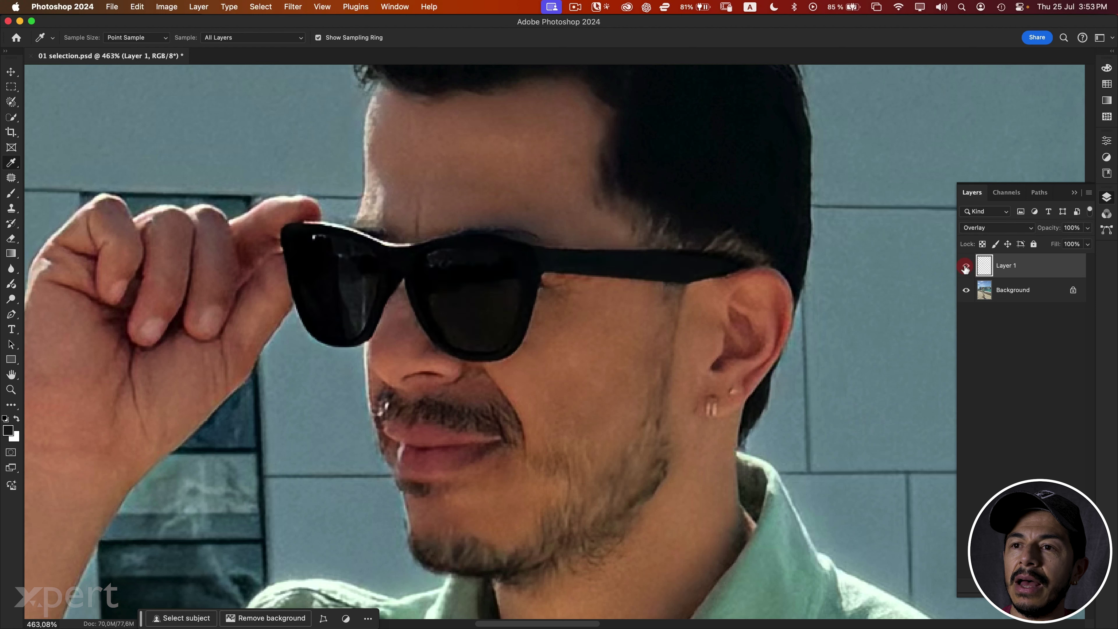
click(966, 266)
click(966, 266)
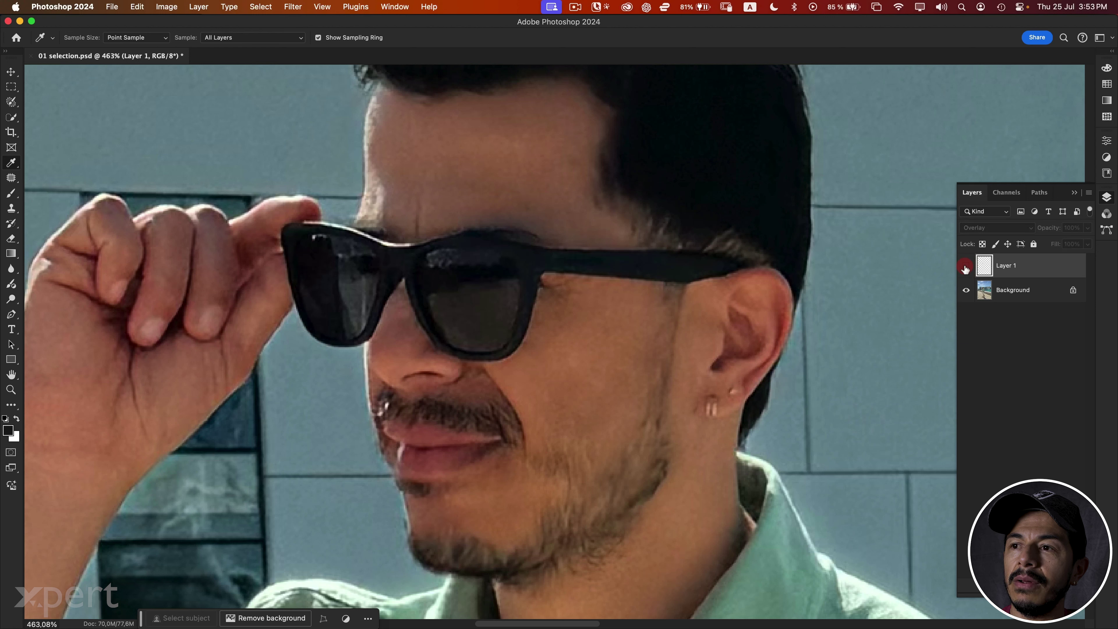
click(965, 266)
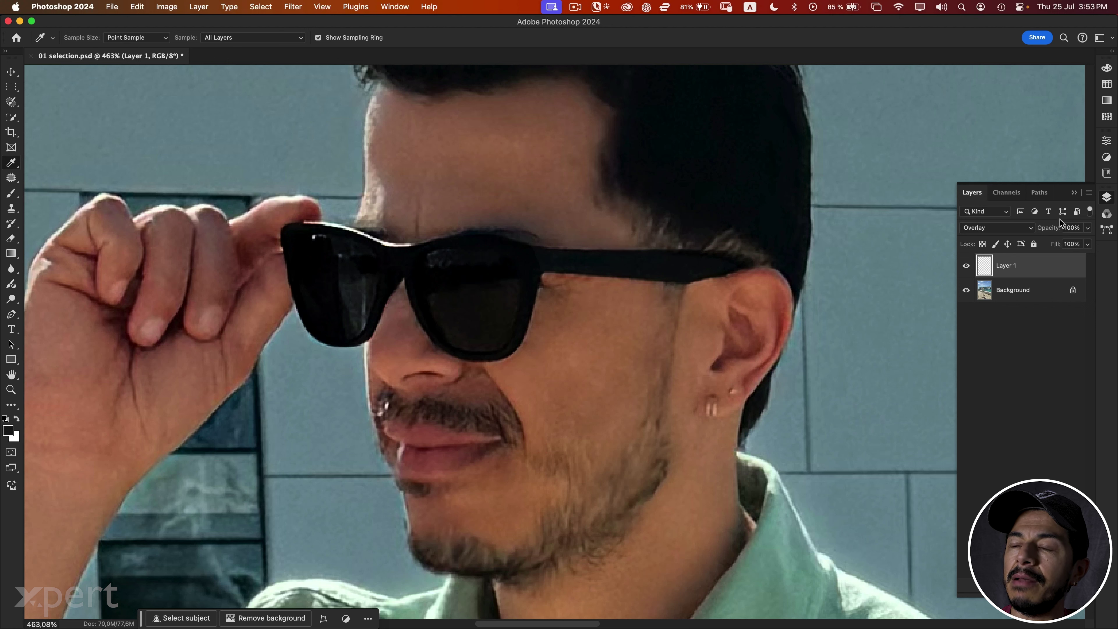
key(5)
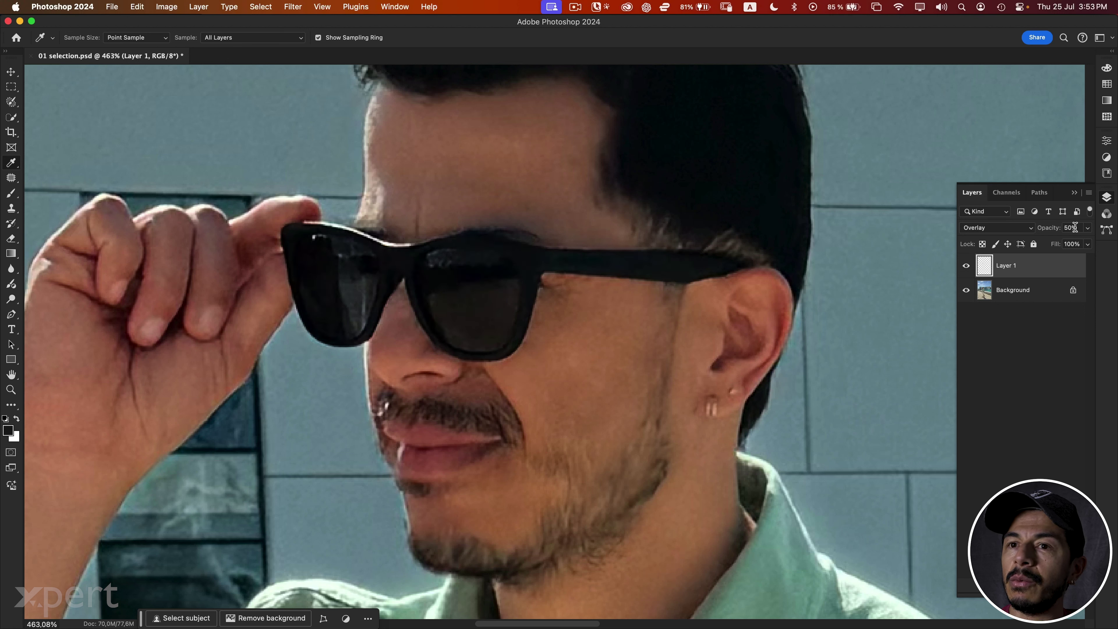
click(967, 266)
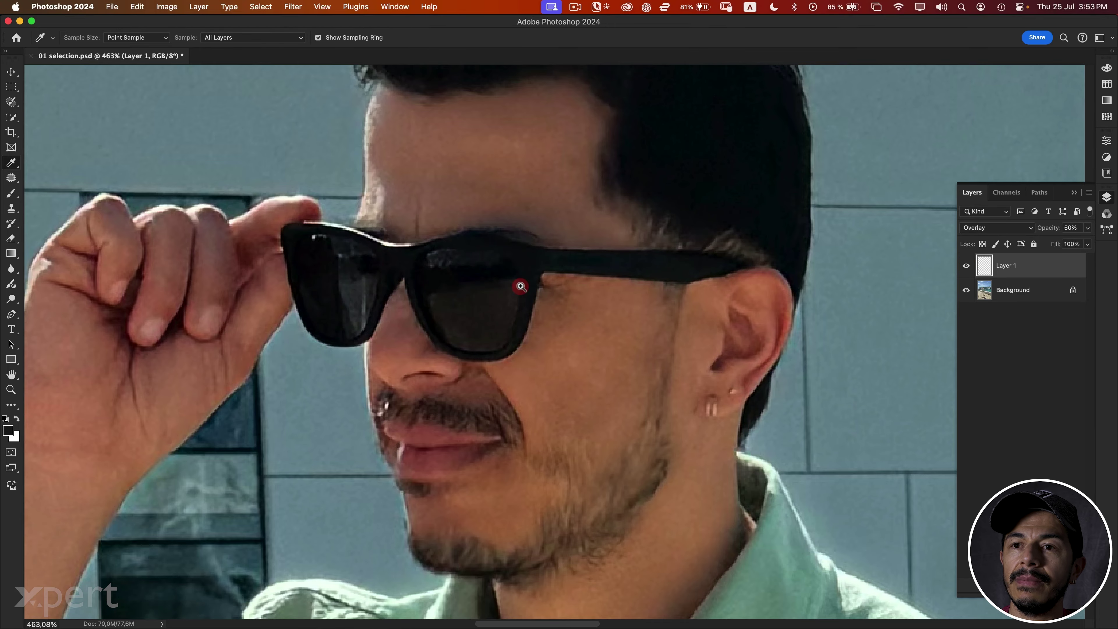
Zoom in on the glasses, toggle Layer 1 to compare, zoom out, then bring up Open.
drag(521, 289, 548, 270)
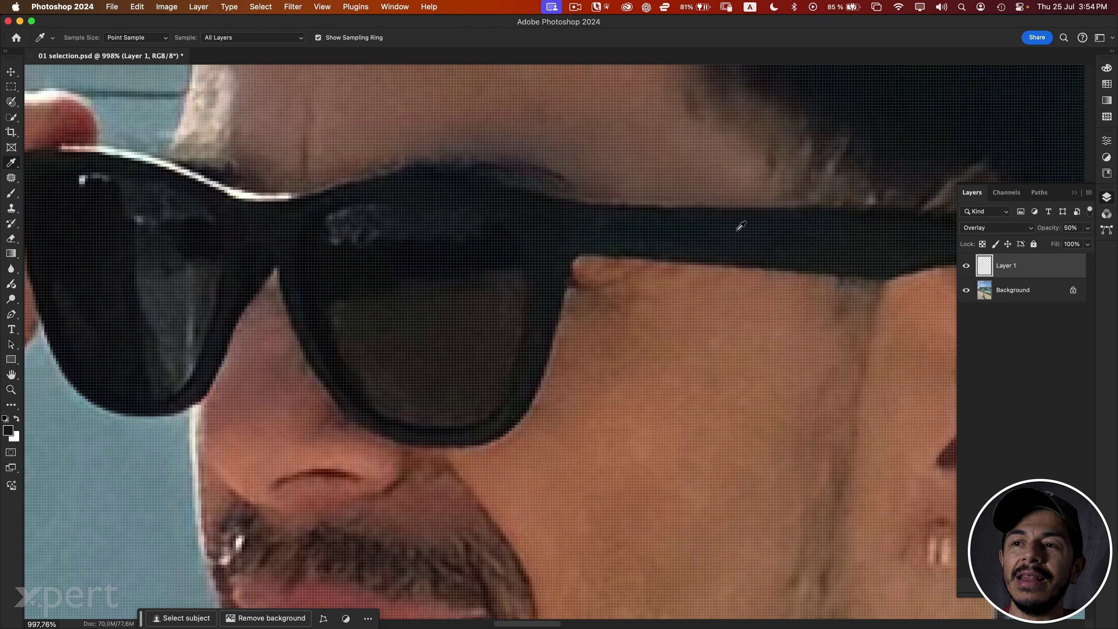
click(967, 266)
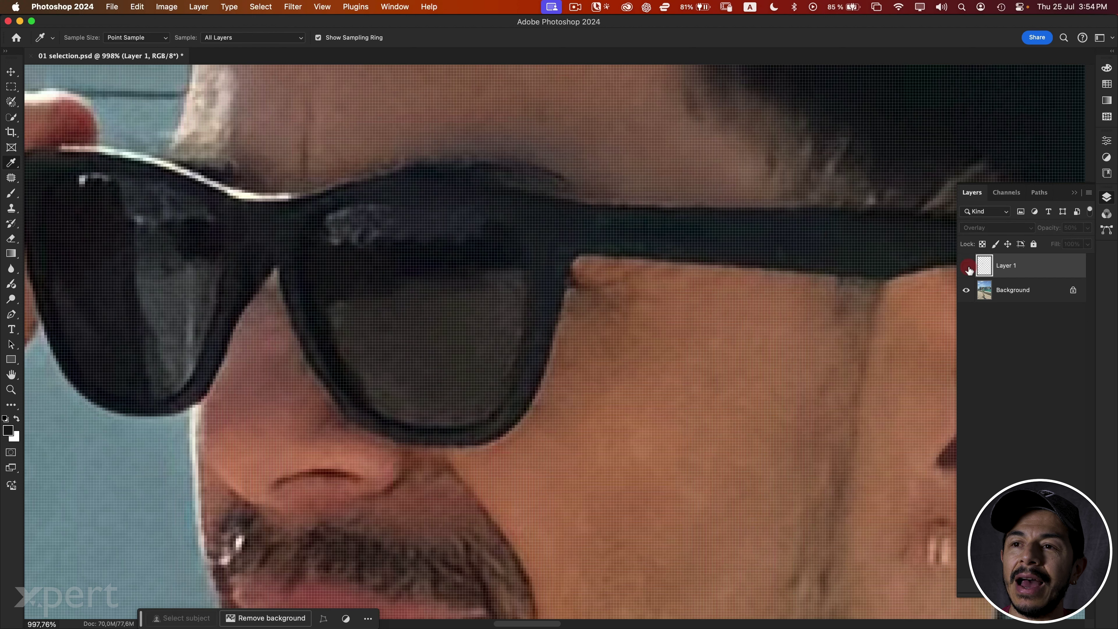
click(967, 266)
click(967, 266)
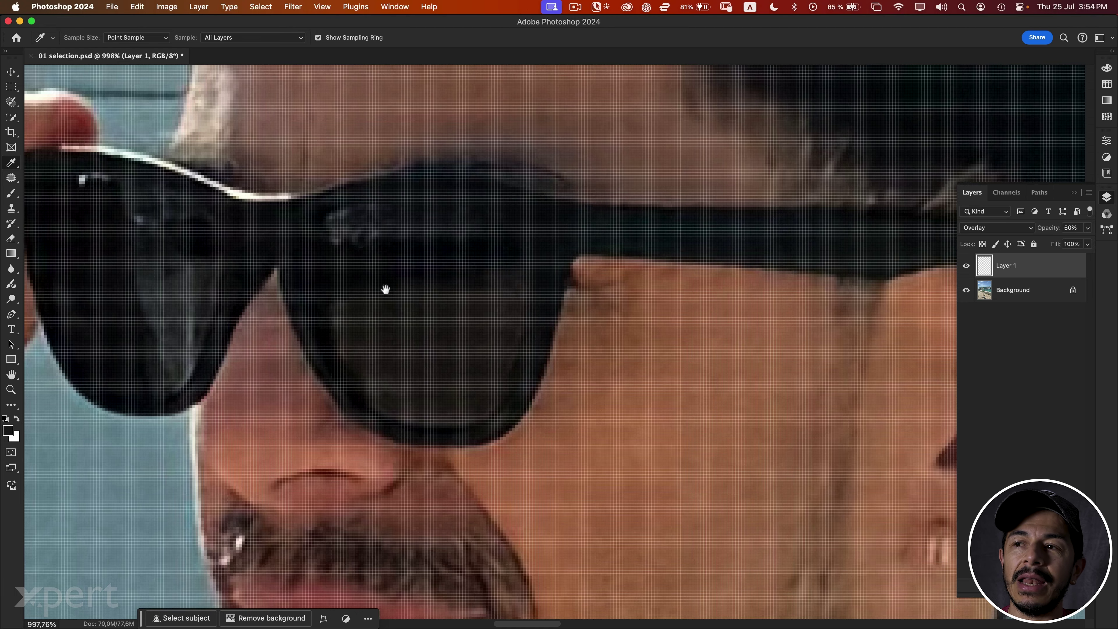
mouse_move(421, 257)
mouse_down()
mouse_move(410, 286)
mouse_move(368, 294)
mouse_up()
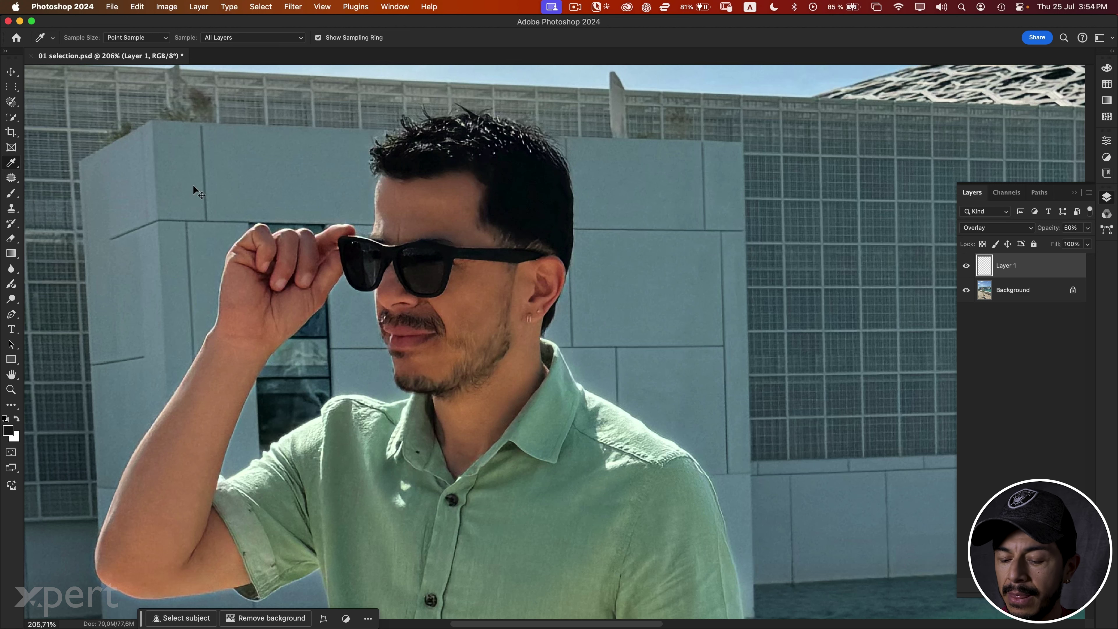
key(super+o)
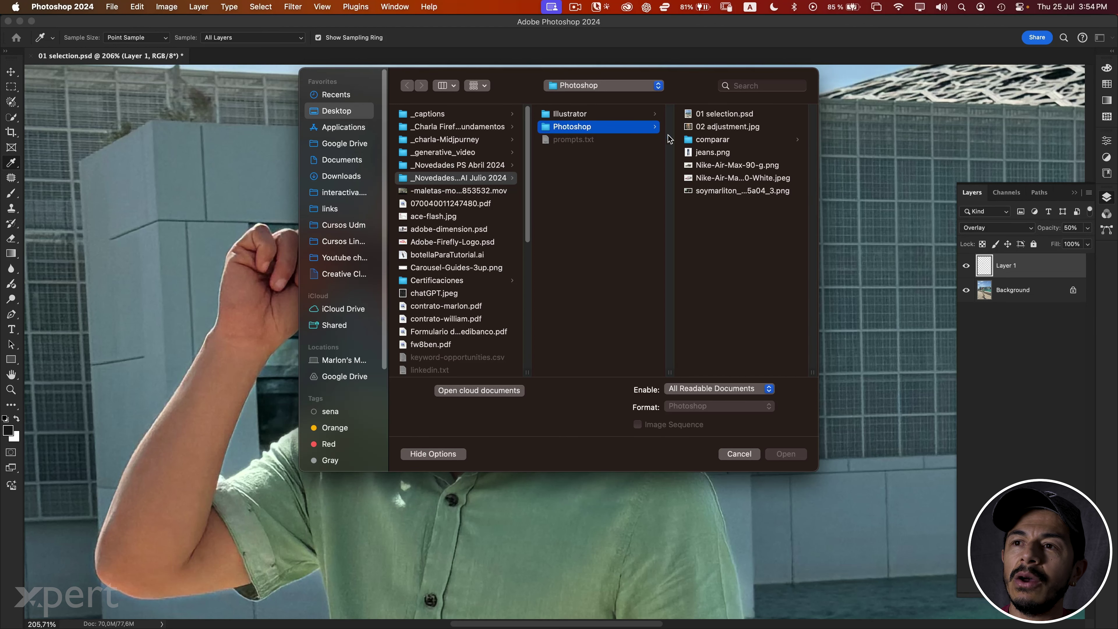
Open the goat image 02 adjustment.jpg.
click(724, 127)
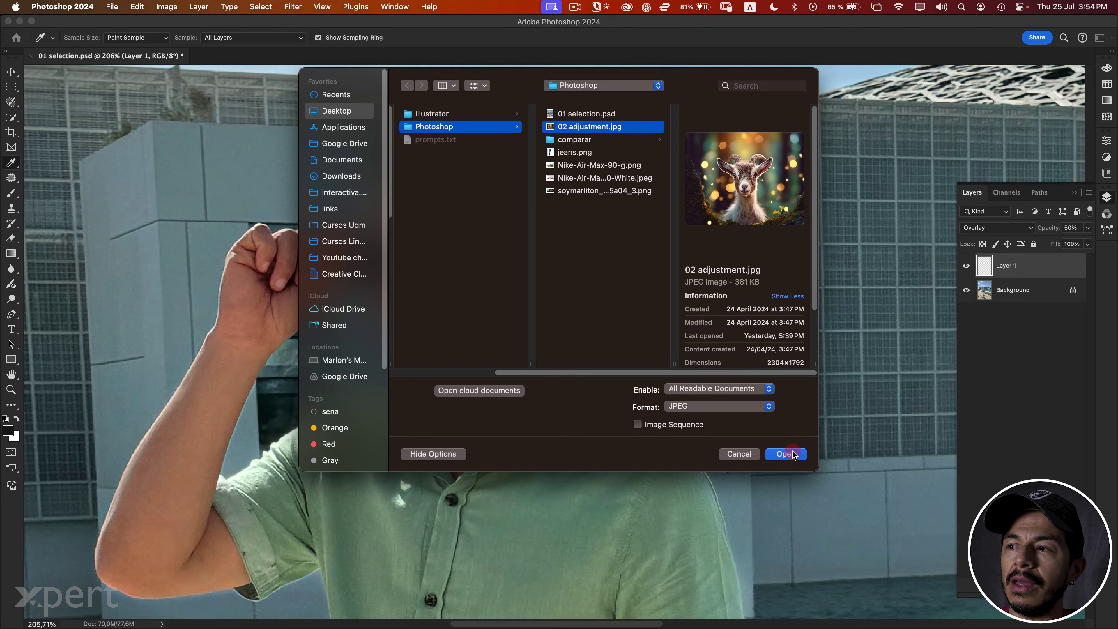
click(786, 454)
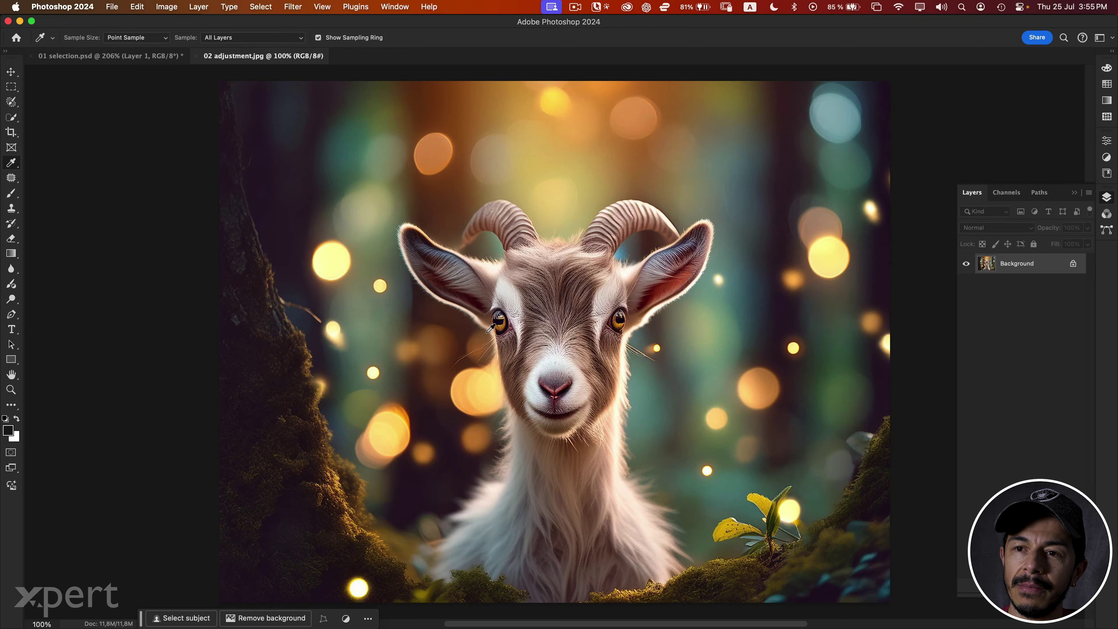
Zoom in on the goat's left eye and select the Adjustment Brush tool.
scroll(506, 326, up, 2)
scroll(506, 325, up, 5)
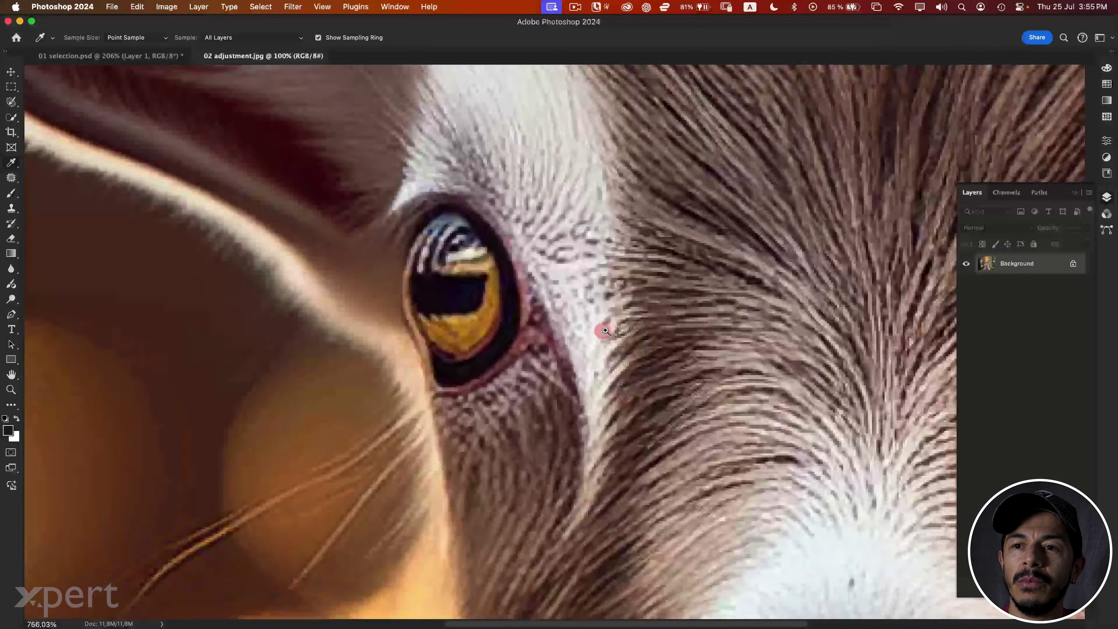
scroll(485, 264, up, 2)
scroll(471, 235, up, 1)
scroll(441, 240, up, 1)
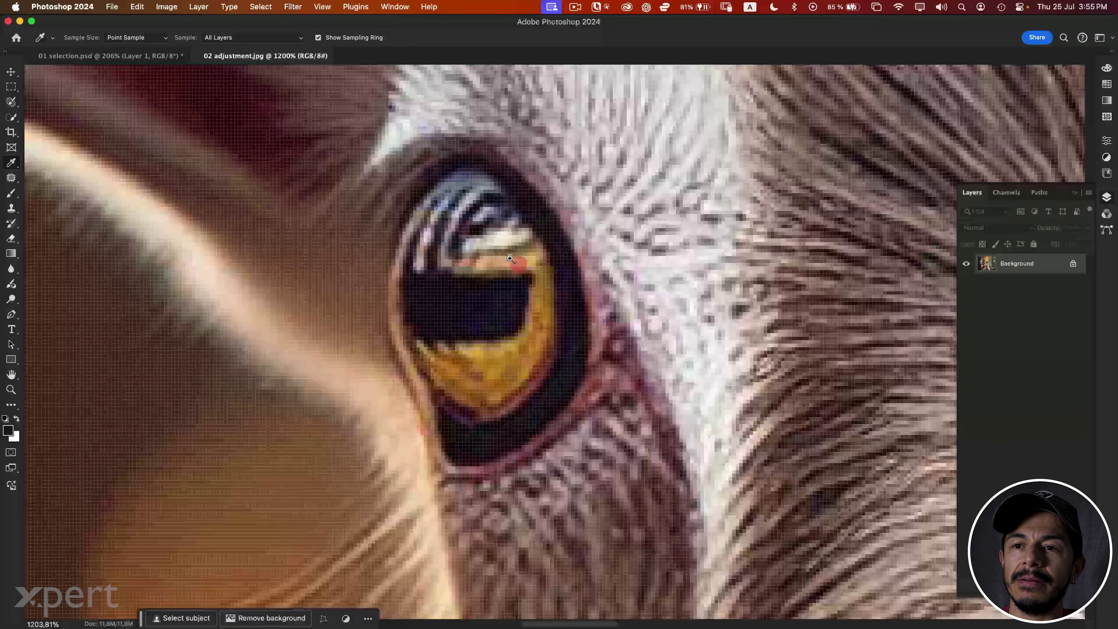
scroll(396, 246, up, 1)
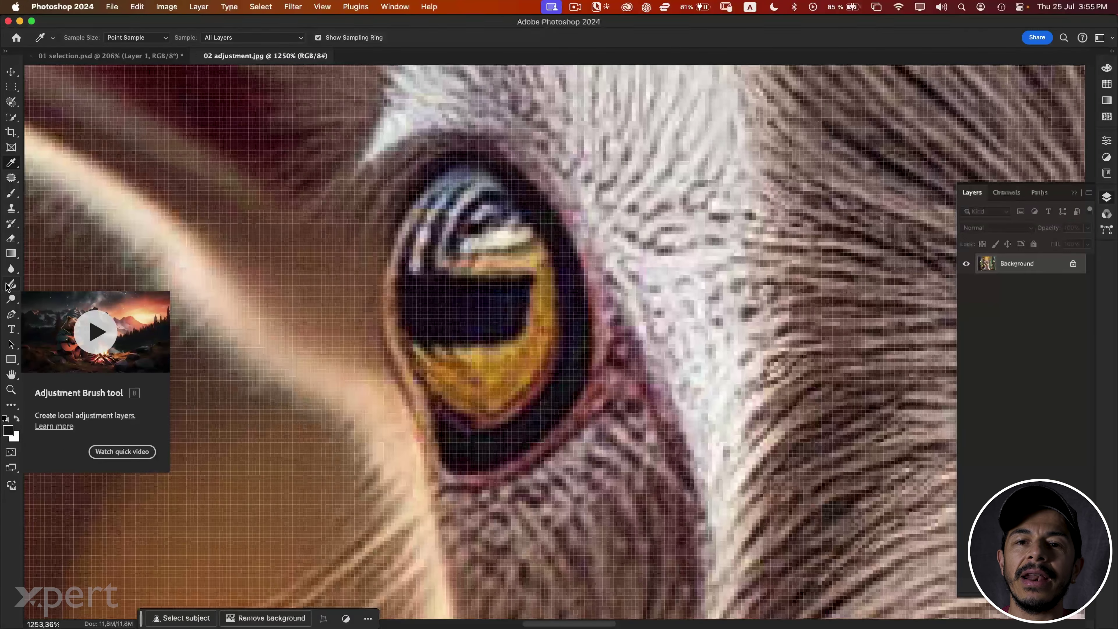
click(11, 285)
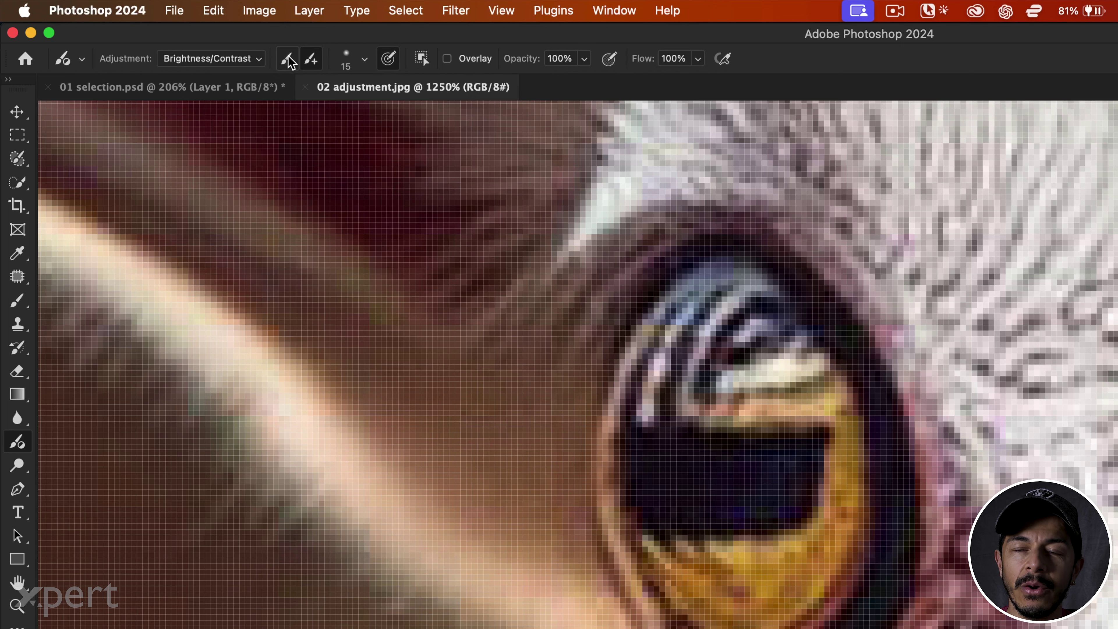
Paint a Brightness/Contrast adjustment (Brightness 50, Contrast 50) over the goat's left eye.
click(365, 60)
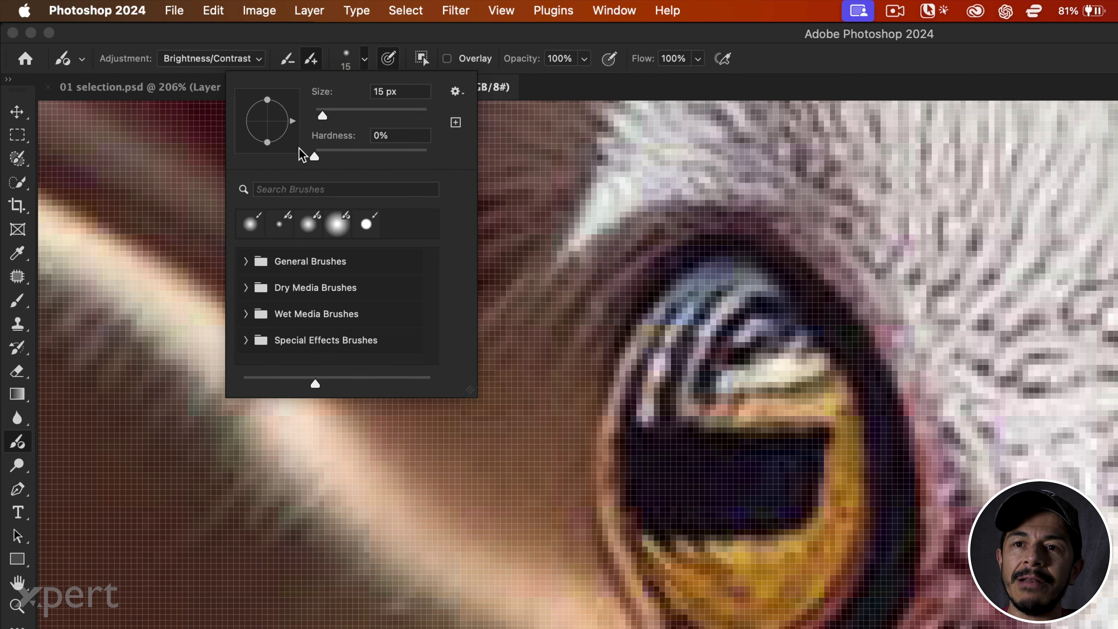
key(Escape)
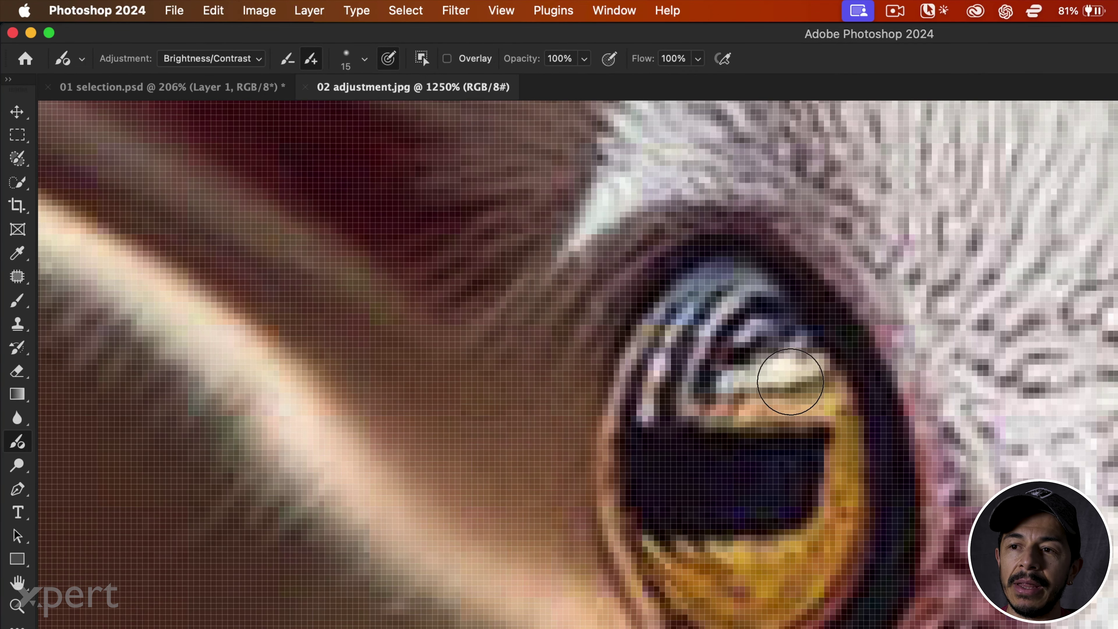
drag(717, 343, 470, 251)
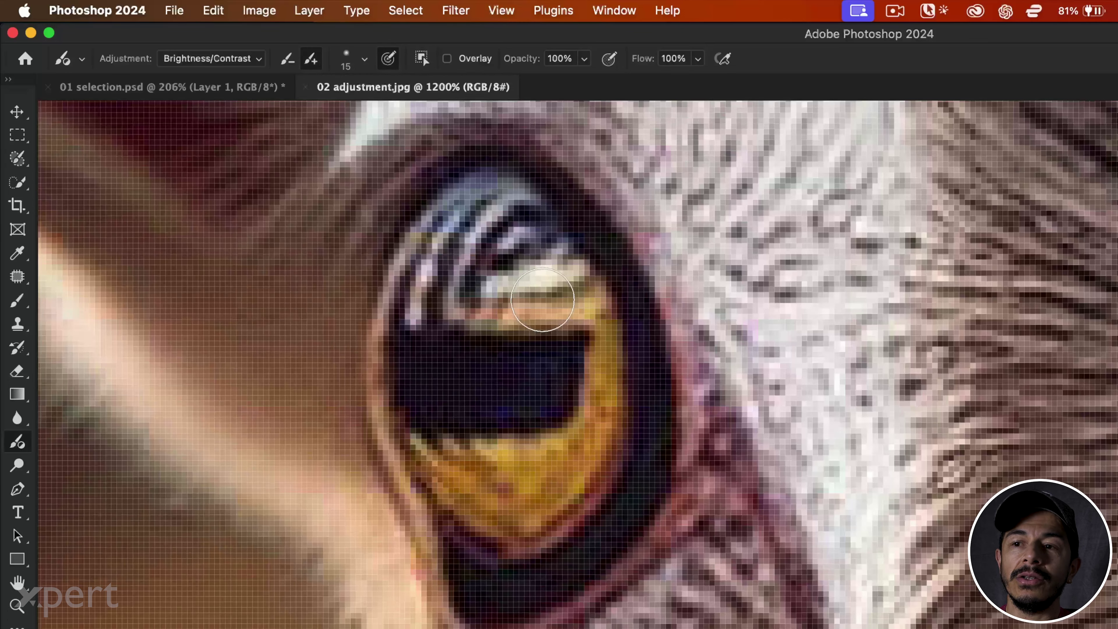
key(super+minus)
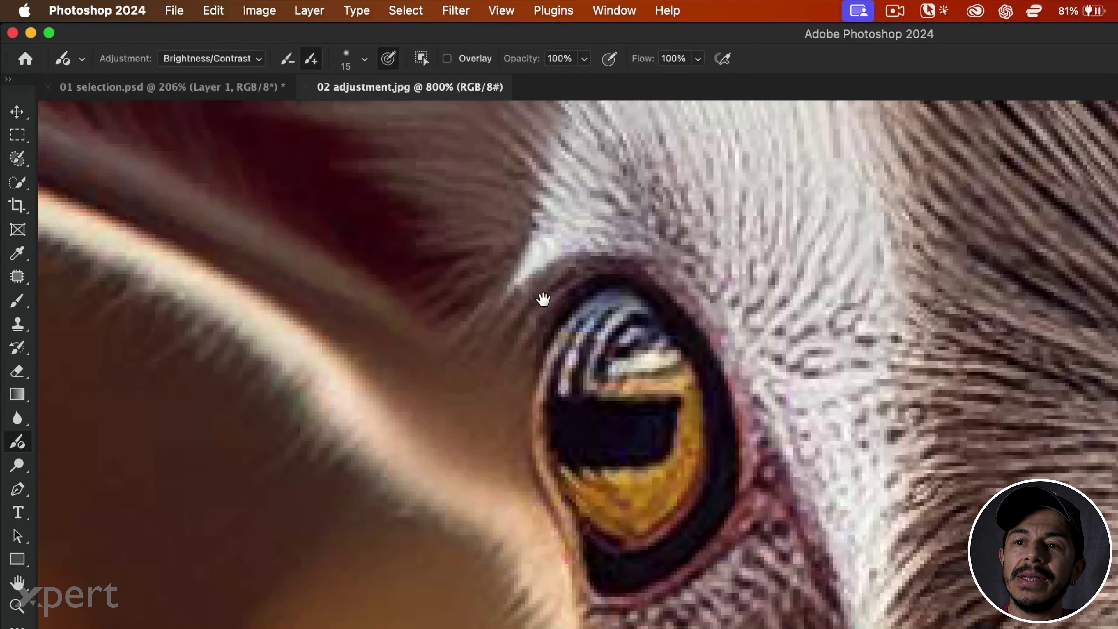
drag(539, 294, 400, 254)
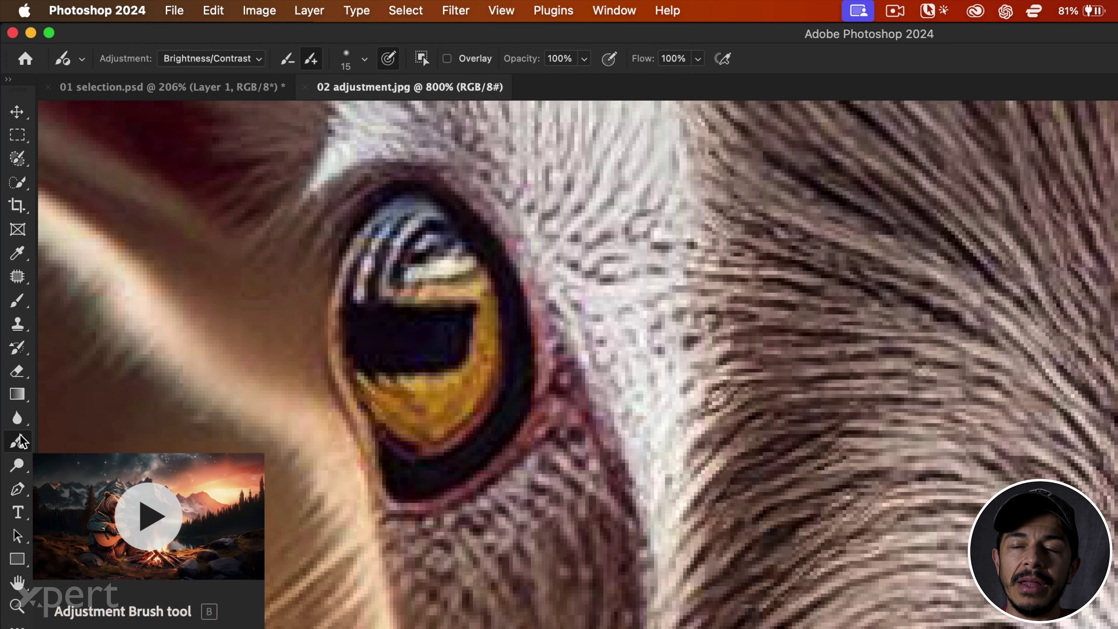
mouse_move(406, 221)
mouse_down()
mouse_move(347, 336)
mouse_move(380, 444)
mouse_move(434, 444)
mouse_move(483, 393)
mouse_move(482, 305)
mouse_move(457, 252)
mouse_move(414, 216)
mouse_move(361, 309)
mouse_move(437, 257)
mouse_move(461, 319)
mouse_move(411, 374)
mouse_move(406, 399)
mouse_move(450, 410)
mouse_move(438, 300)
mouse_up()
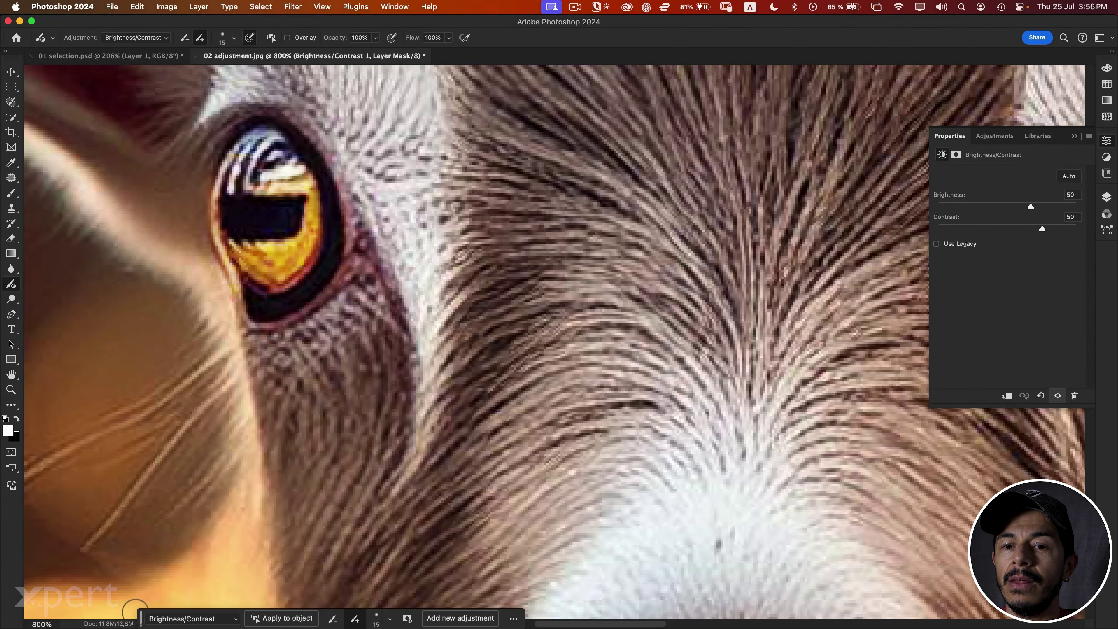
Move the Contextual Task Bar up and turn on the magenta mask overlay for the eye.
drag(143, 619, 204, 587)
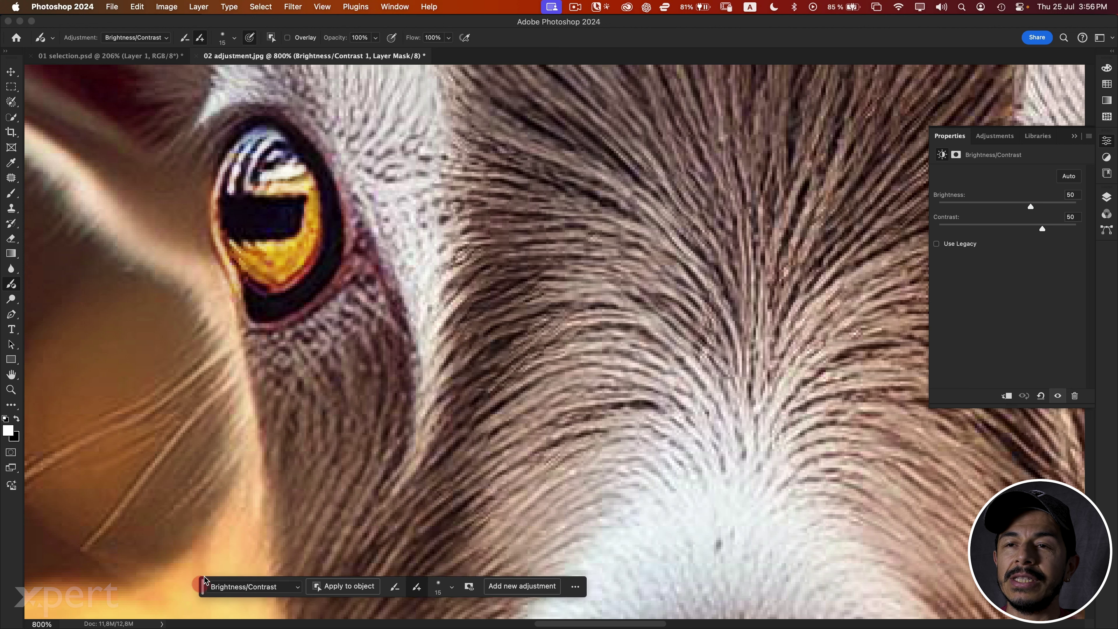
click(395, 7)
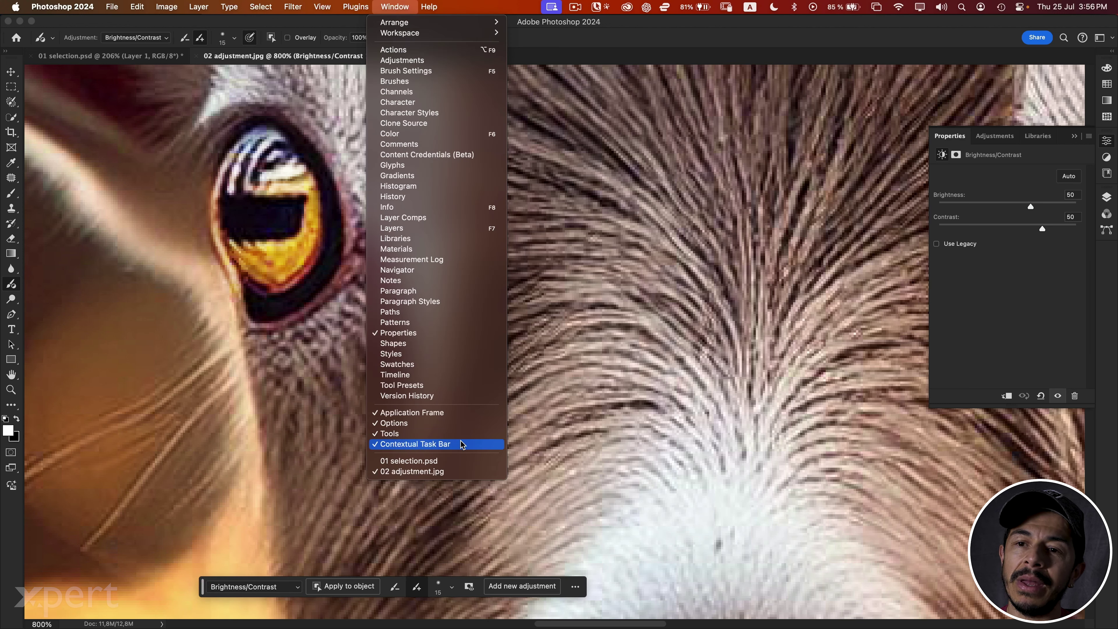
key(Escape)
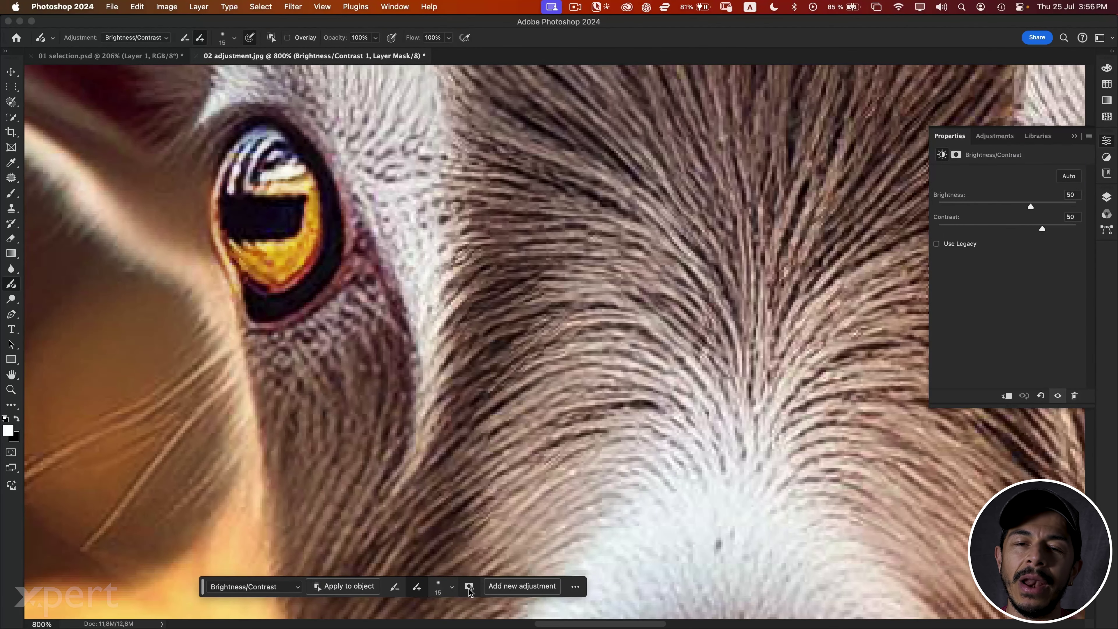
click(469, 590)
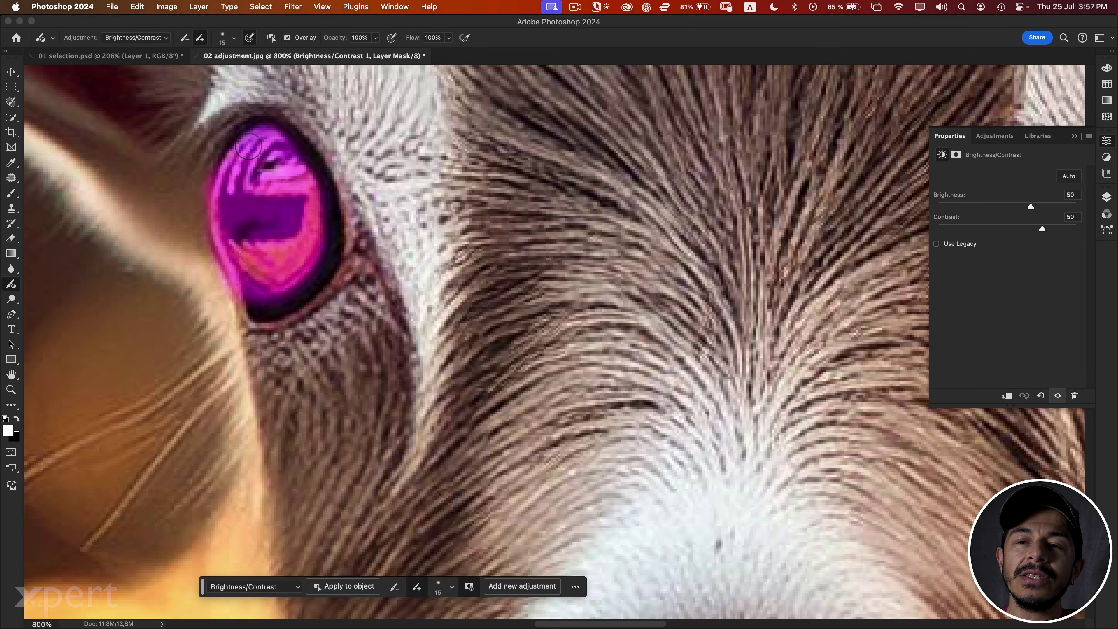
Zoom in and erase the mask from the eye's lower-left rim using subtract mode.
mouse_move(245, 152)
mouse_down()
mouse_move(279, 157)
mouse_move(379, 238)
mouse_up()
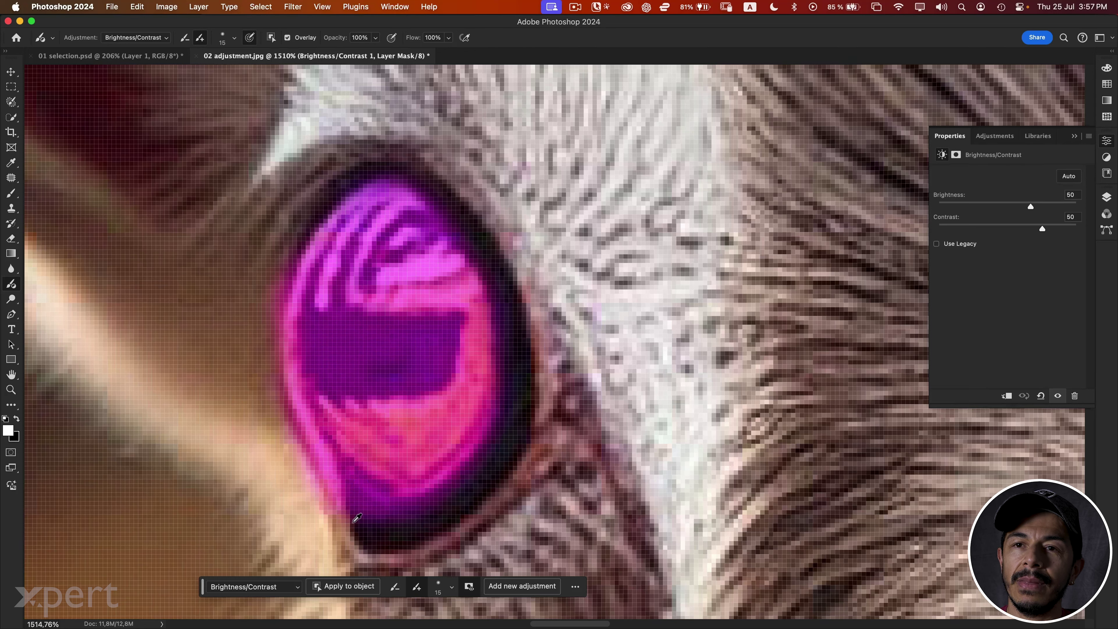
click(185, 38)
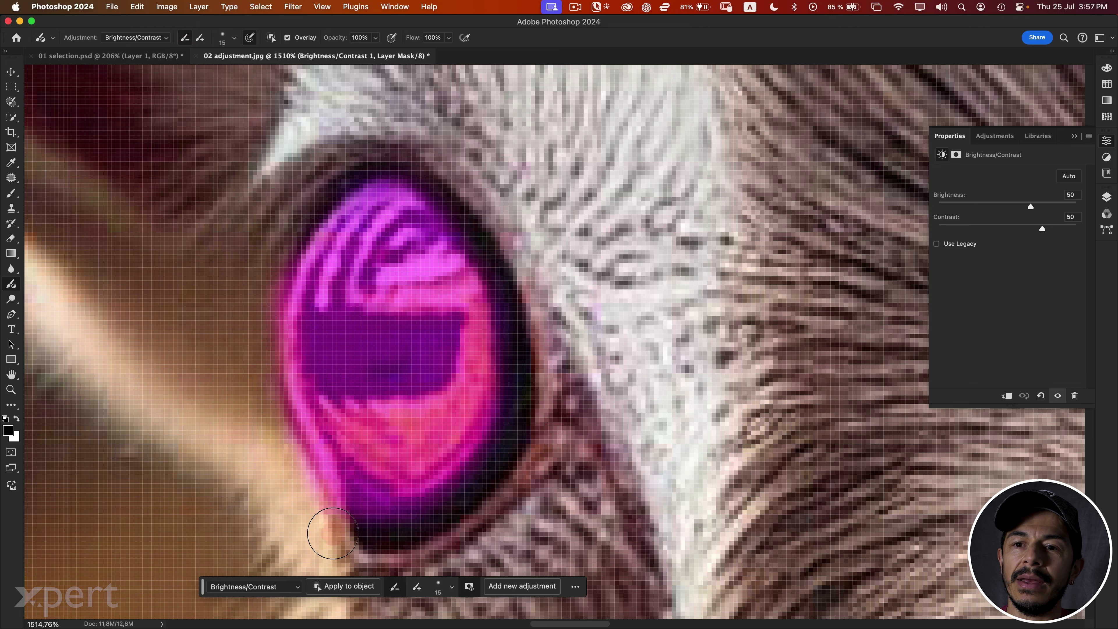
mouse_move(293, 465)
mouse_down()
mouse_move(374, 537)
mouse_move(277, 452)
mouse_move(339, 517)
mouse_move(263, 370)
mouse_move(291, 250)
mouse_move(327, 194)
mouse_move(362, 165)
mouse_move(429, 170)
mouse_move(487, 225)
mouse_move(514, 232)
mouse_up()
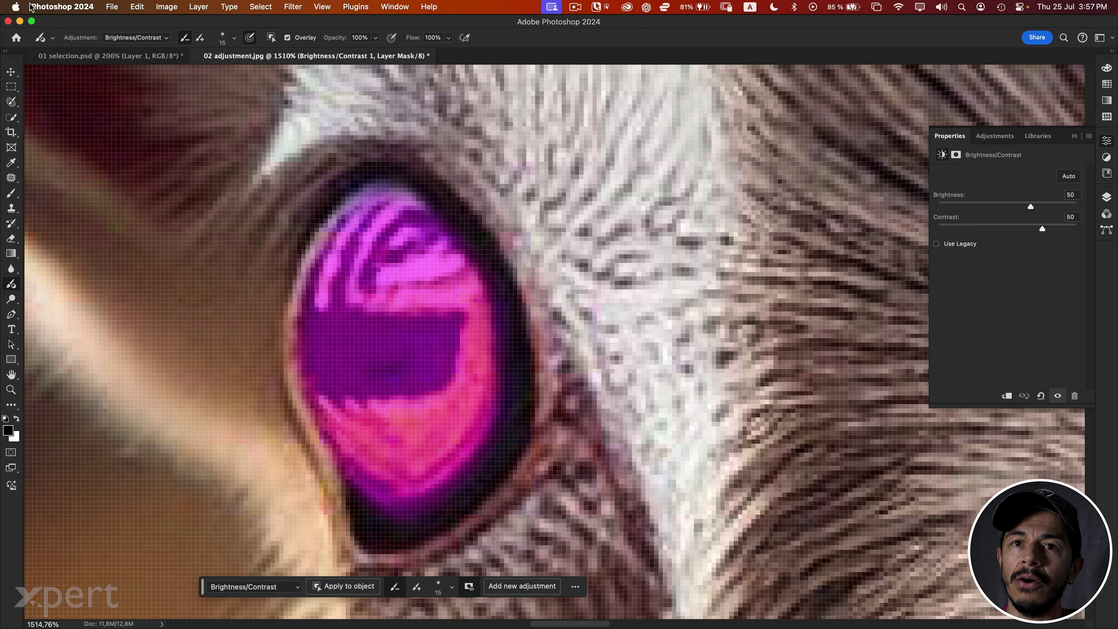
click(202, 40)
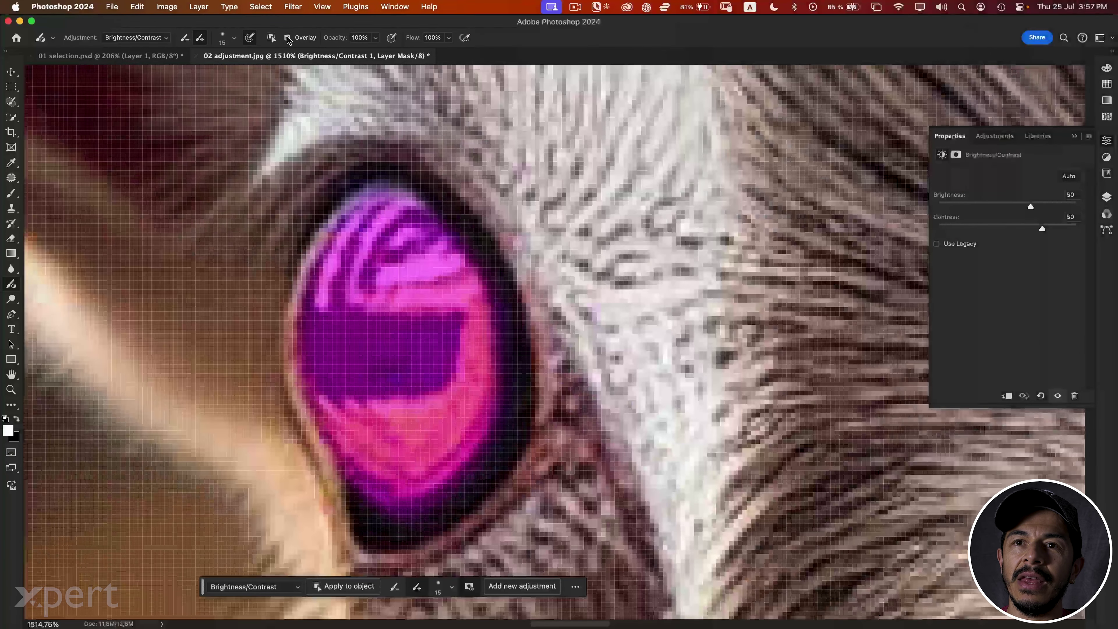
Turn off the mask overlay to see the brightened yellow eye, with the Layers panel showing.
click(287, 38)
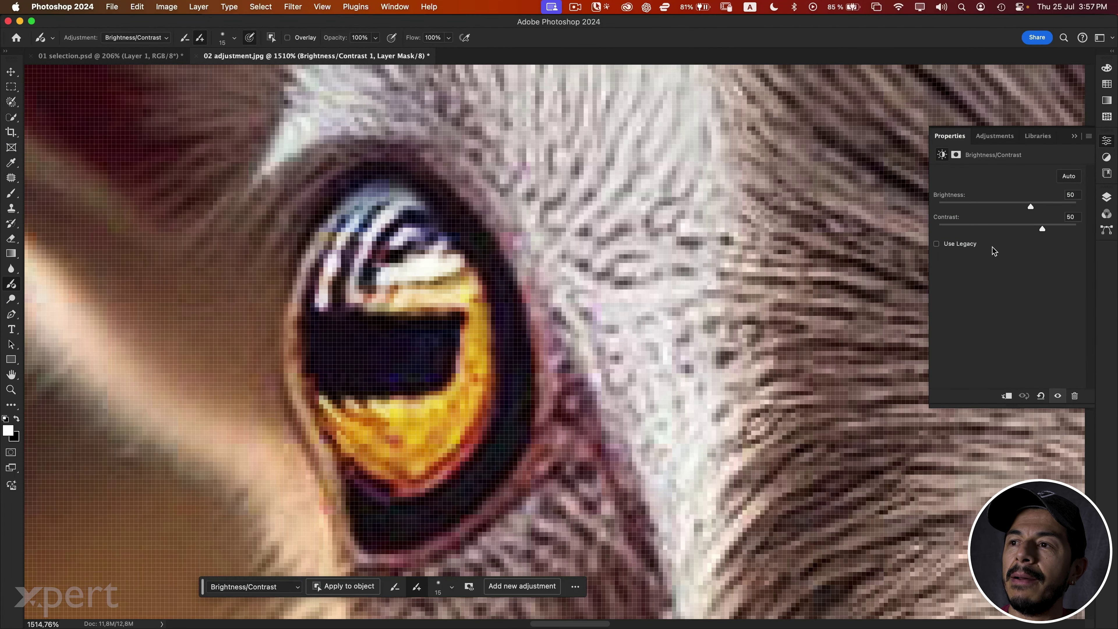
click(1108, 198)
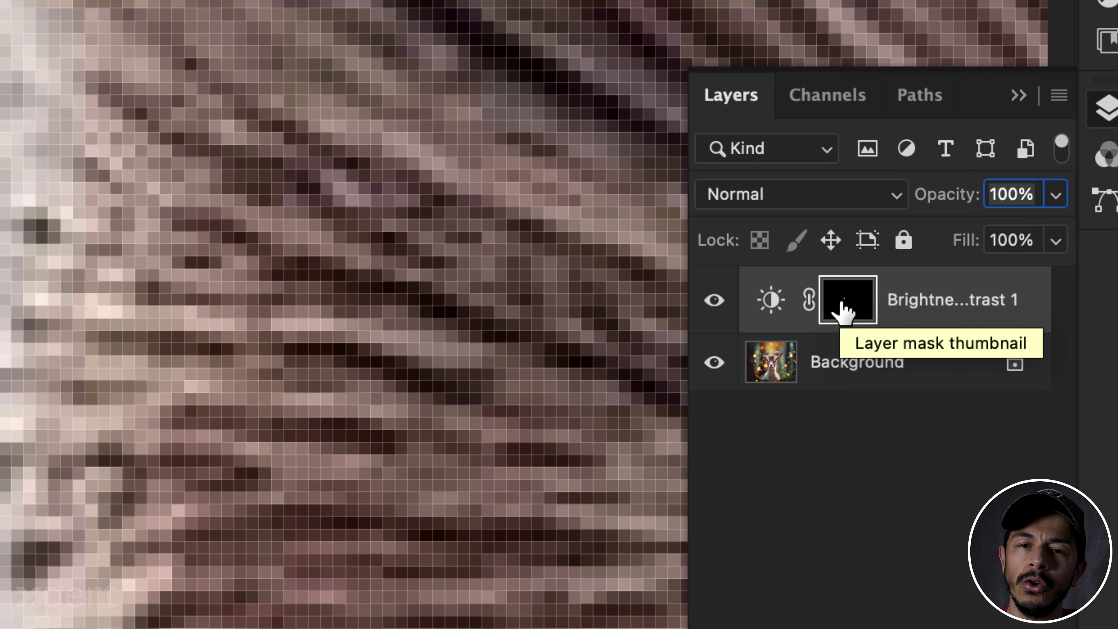
drag(842, 304, 842, 305)
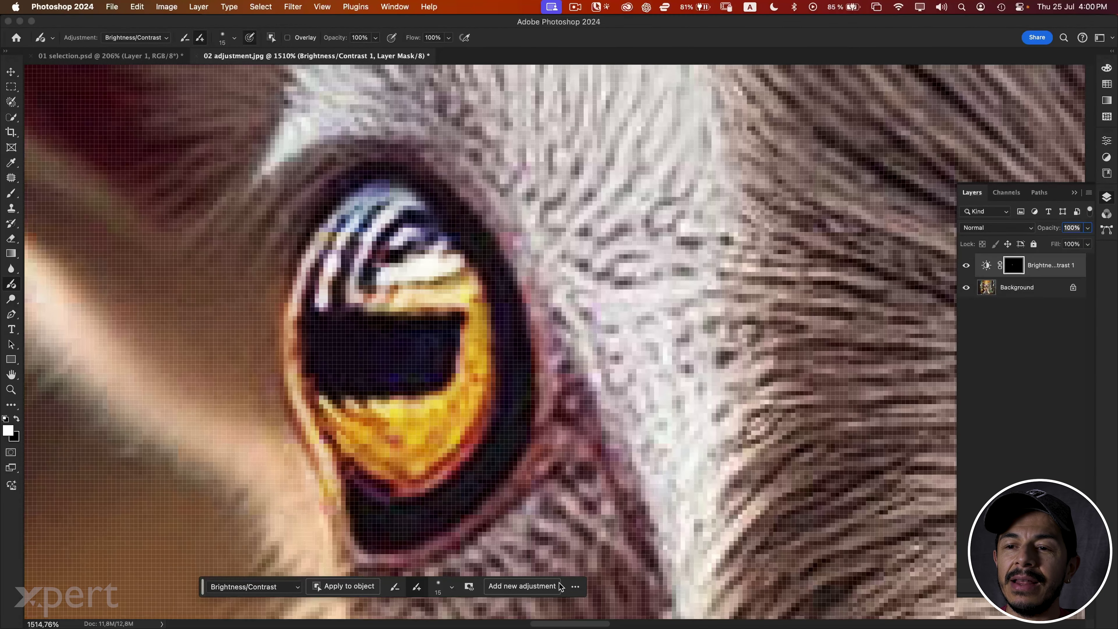
Change the eye adjustment to Hue/Saturation with Hue -137 so the iris turns purple.
click(299, 588)
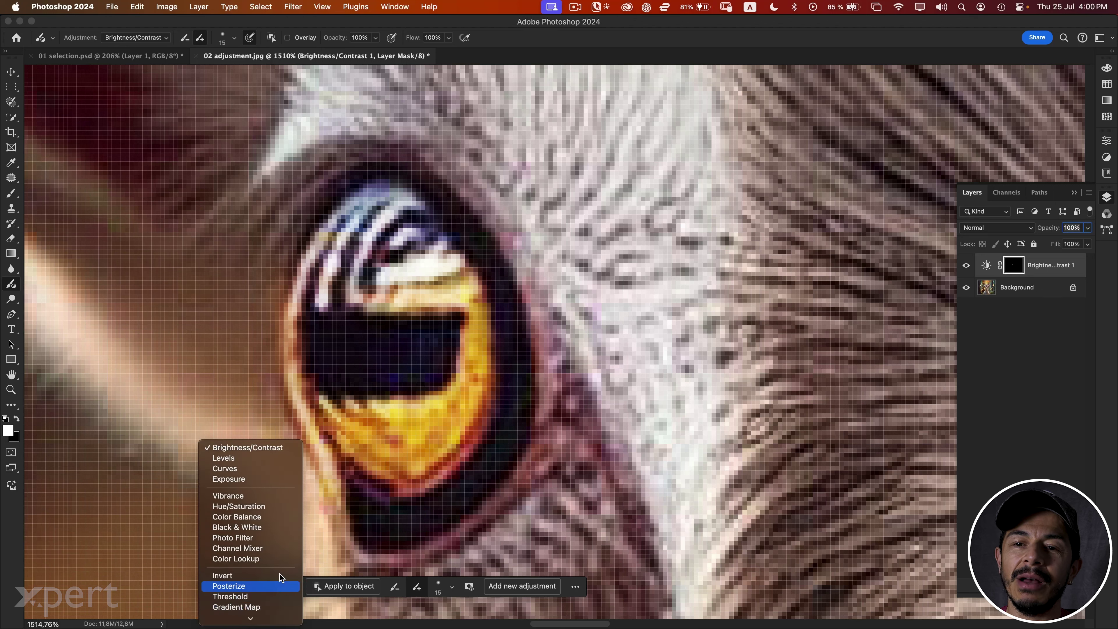
click(286, 508)
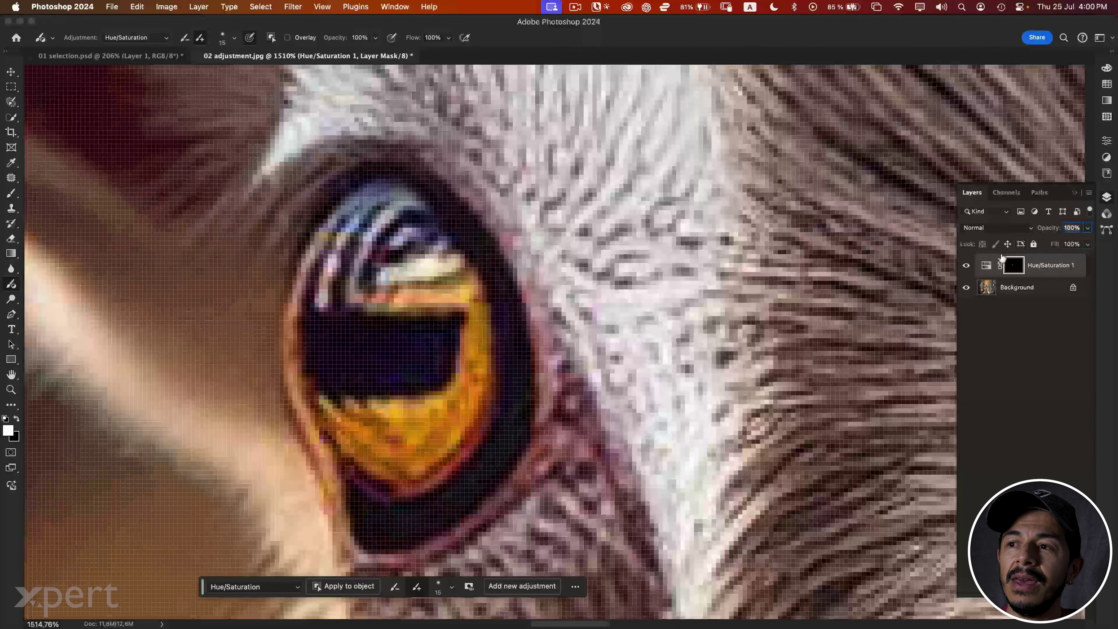
click(1107, 142)
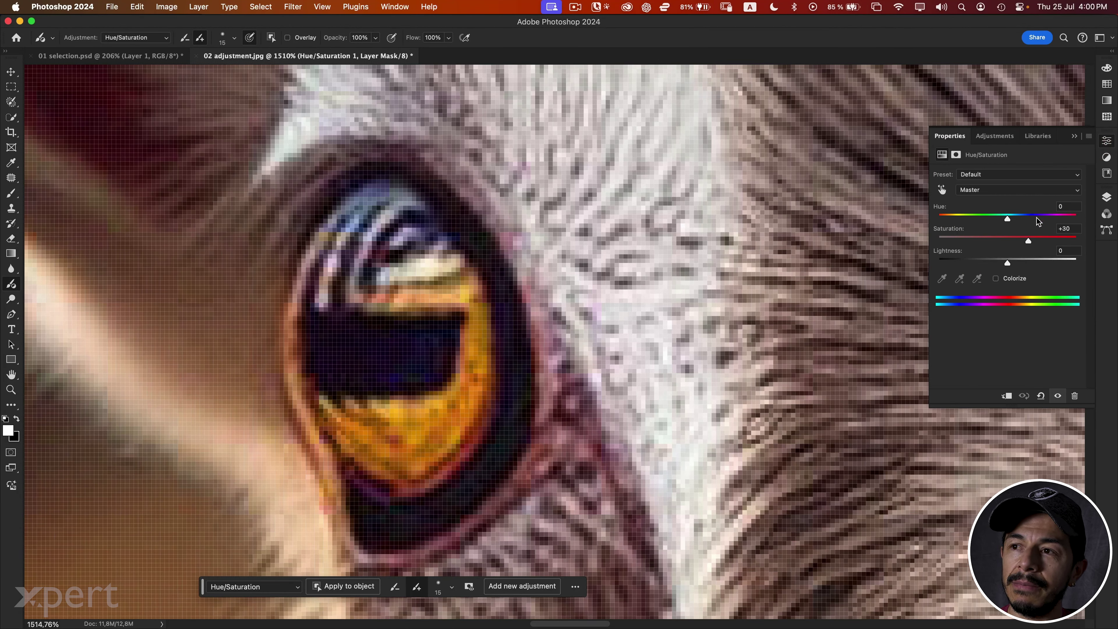
drag(1009, 219, 951, 215)
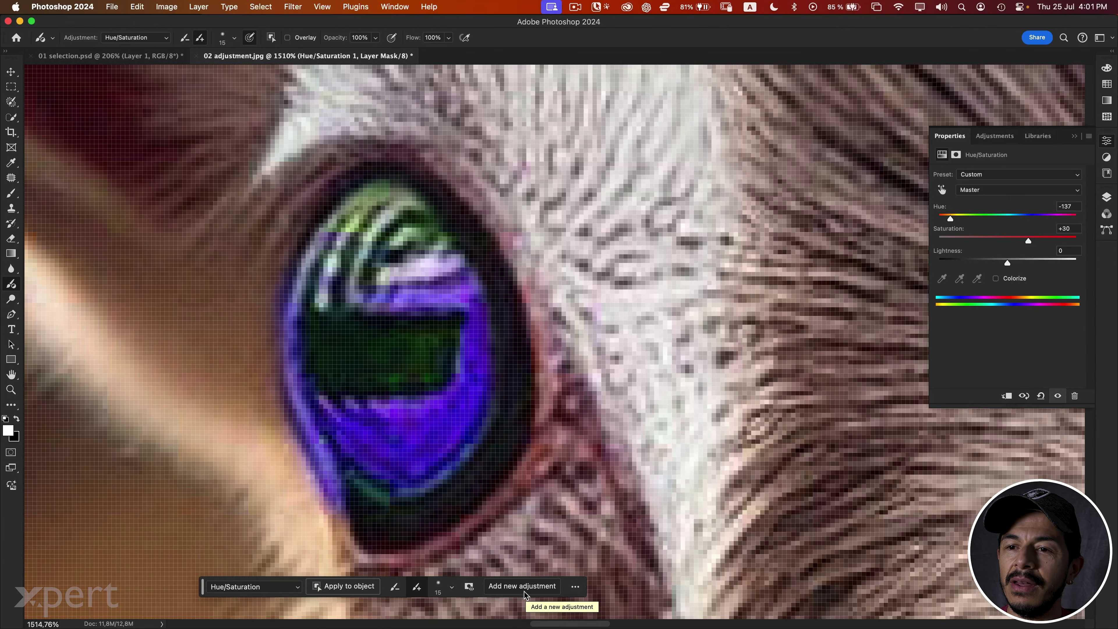
click(524, 589)
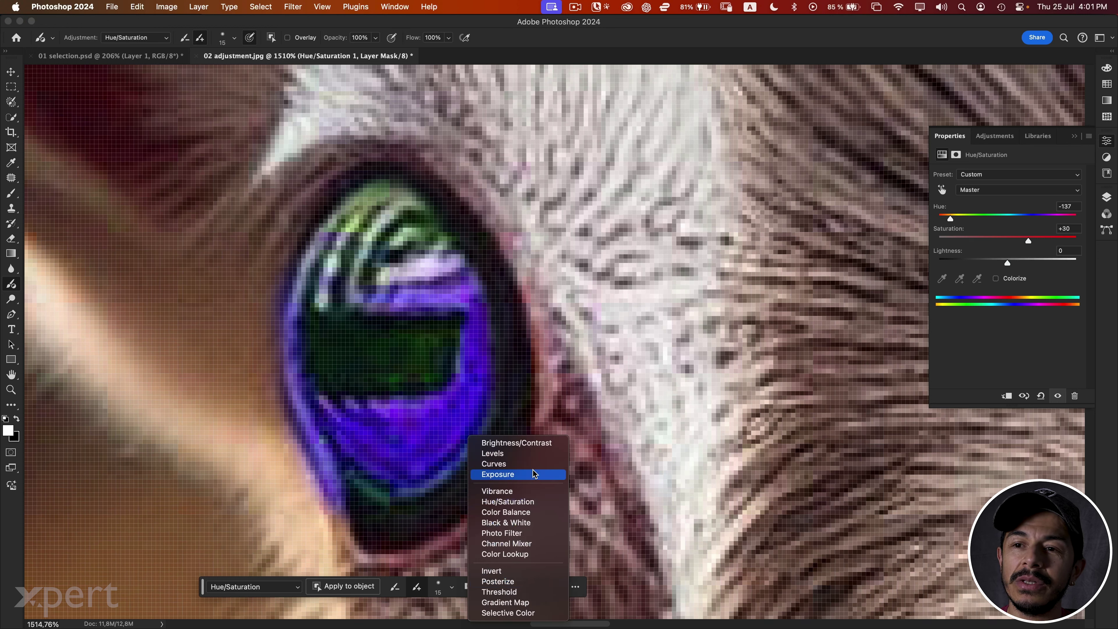
Add a Brightness/Contrast layer above Hue/Saturation set to Brightness 0 and Contrast 100.
click(532, 444)
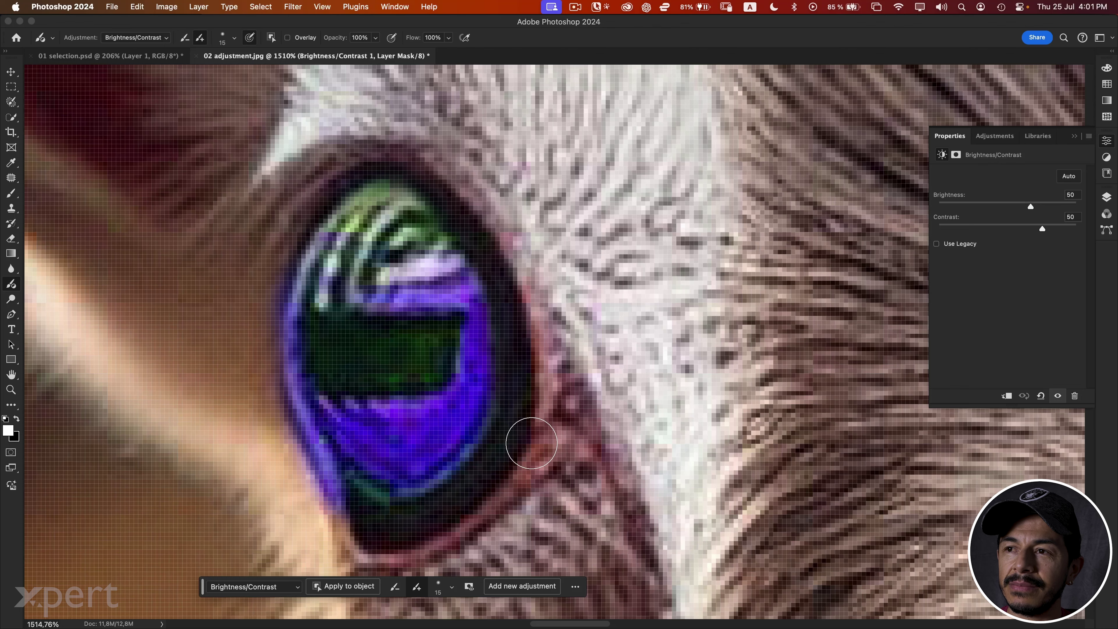
click(1107, 197)
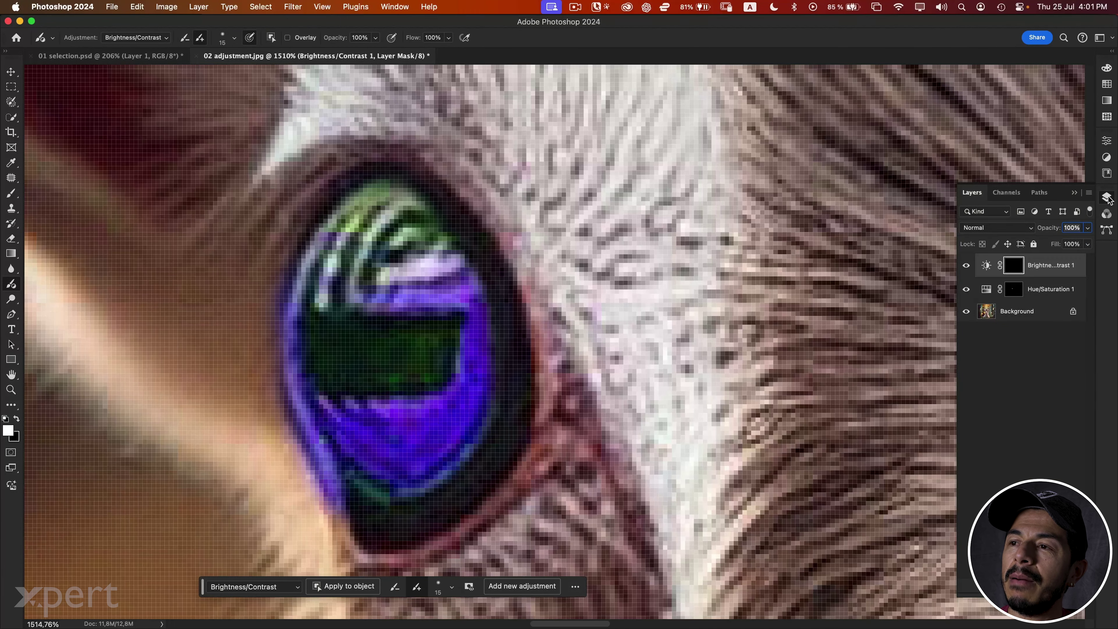
click(1107, 142)
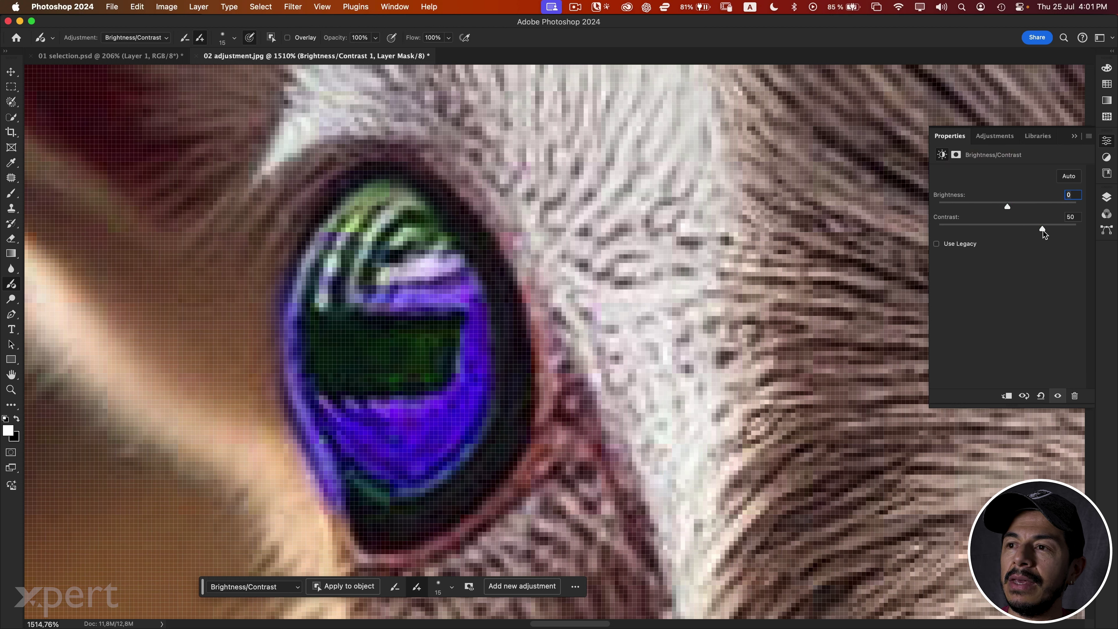
drag(1043, 231, 1099, 235)
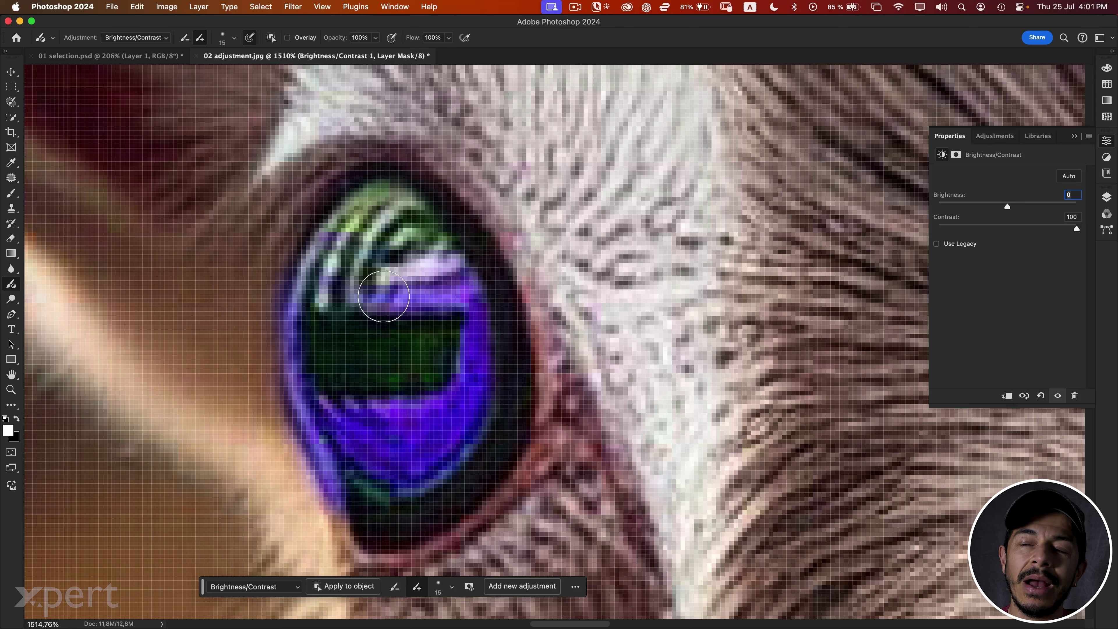
click(1107, 197)
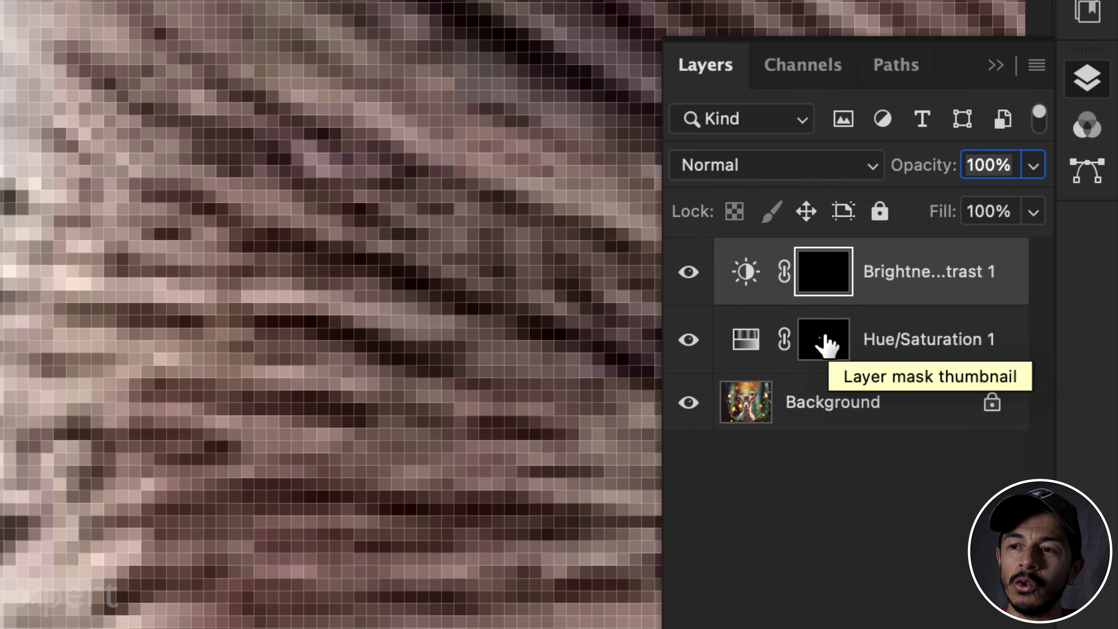
Copy the Hue/Saturation iris mask onto the Brightness/Contrast layer, replacing its existing mask.
drag(824, 342, 883, 345)
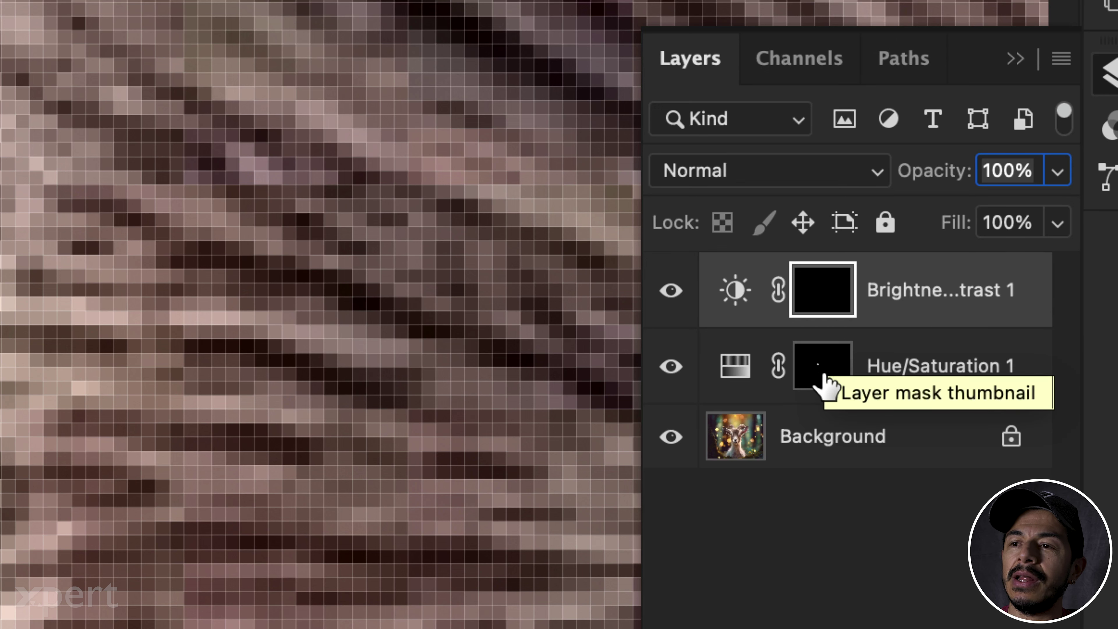
drag(826, 371, 826, 287)
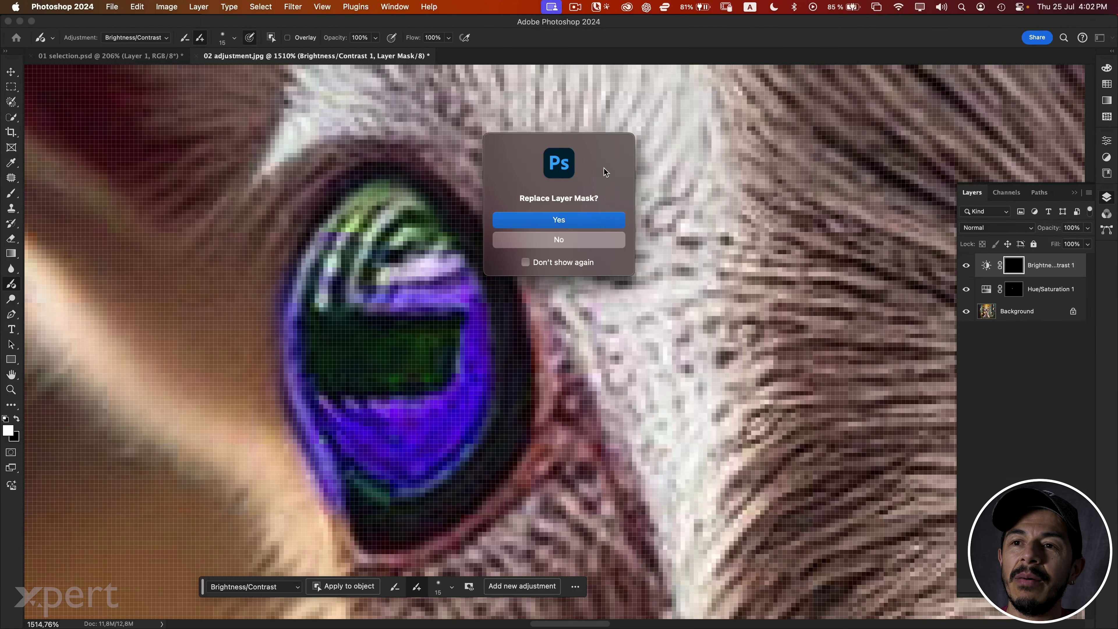
click(582, 216)
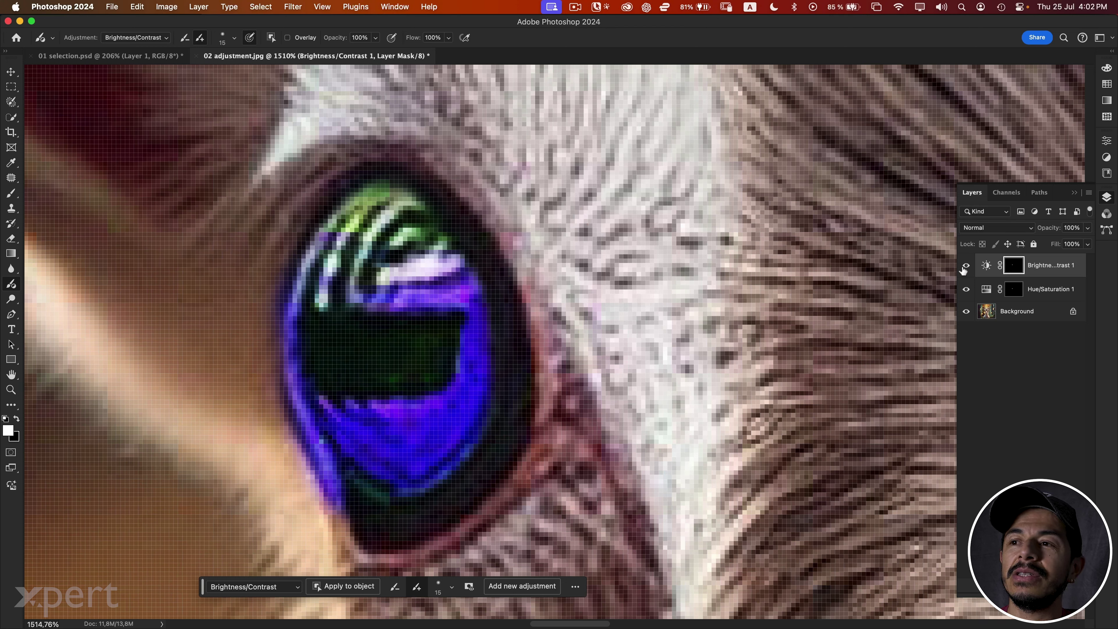
Toggle both adjustment layers' visibility to compare, then select the Hue/Saturation mask.
click(967, 290)
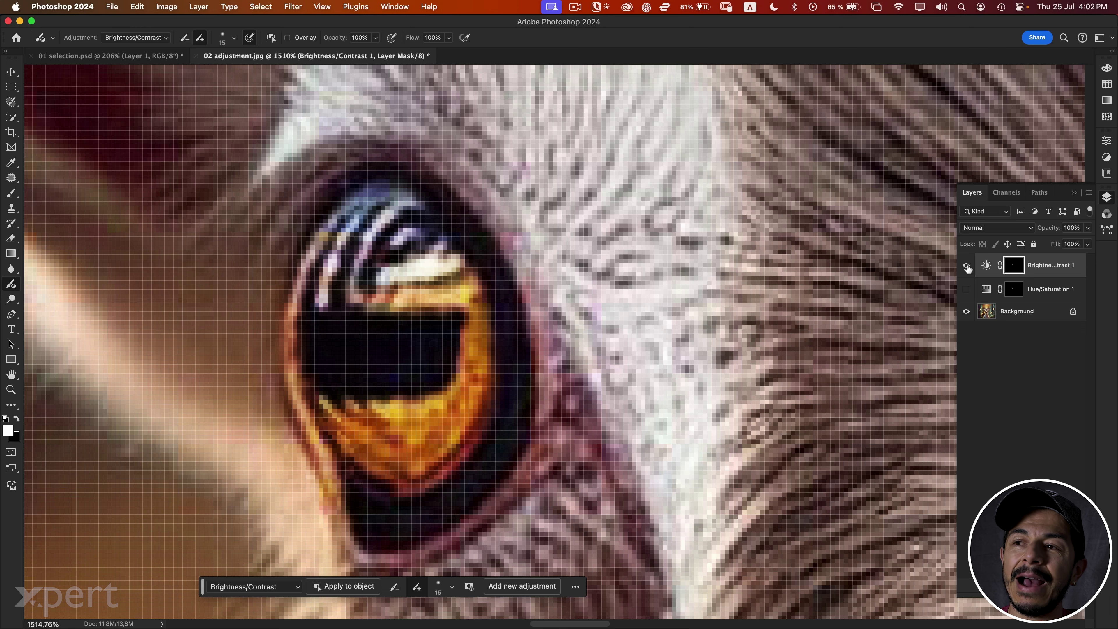
click(966, 265)
click(967, 290)
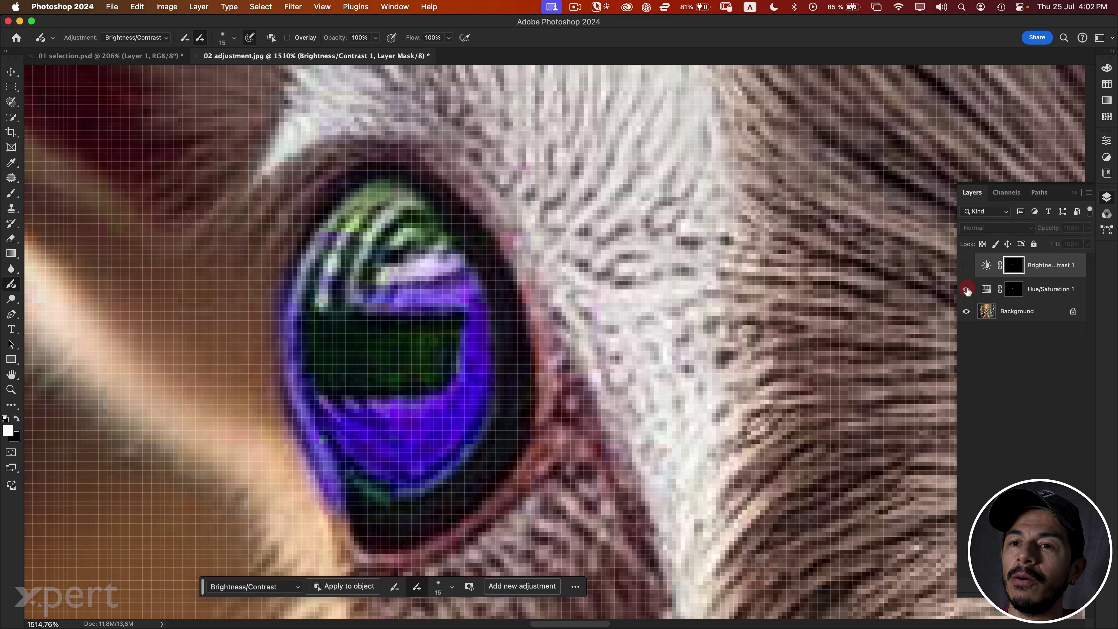
click(967, 289)
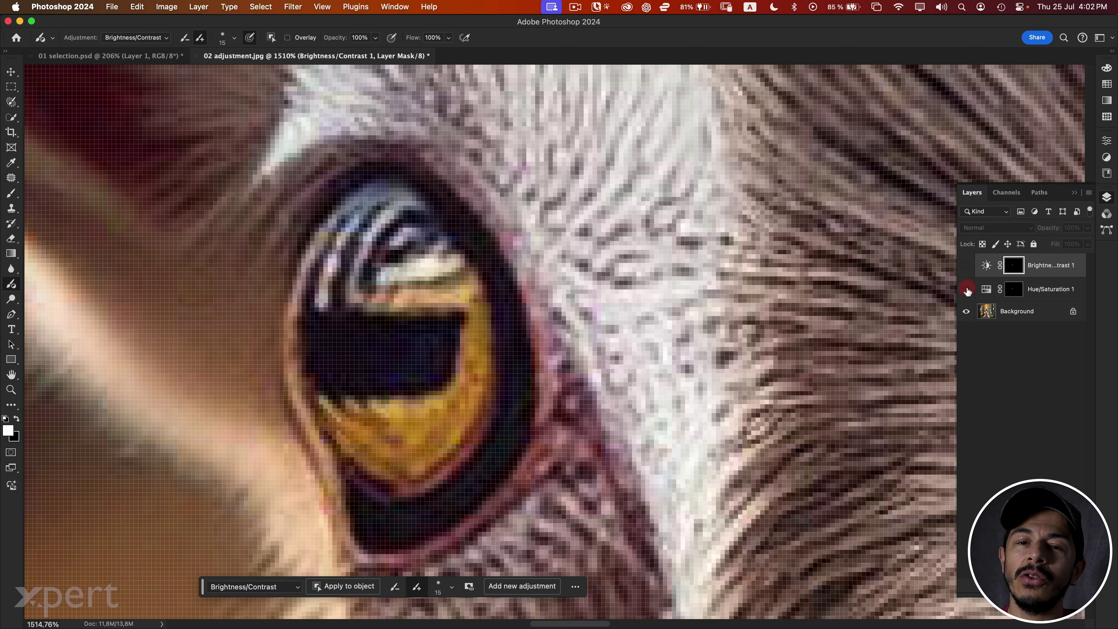
drag(966, 266, 988, 287)
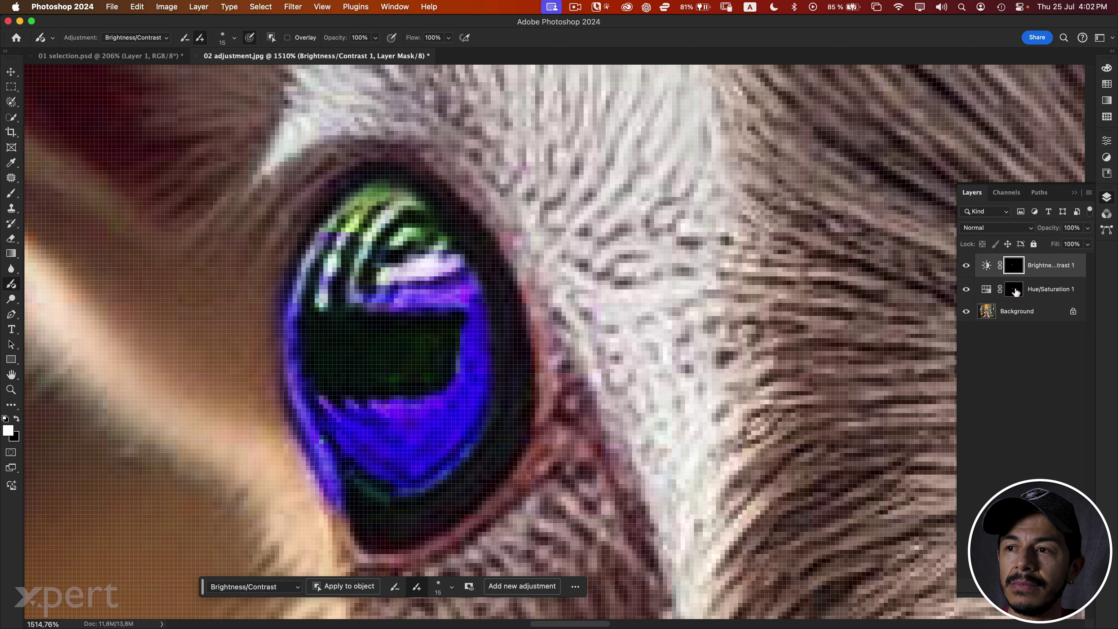
click(1015, 290)
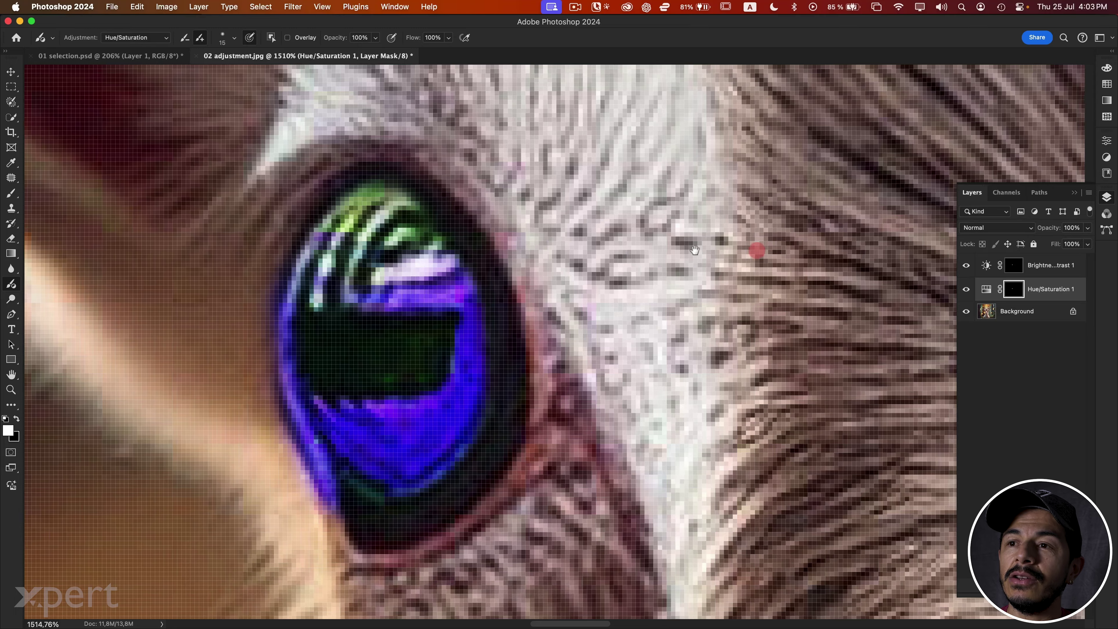
Pan to the goat's other eye and paint the Hue/Saturation mask over its iris.
drag(800, 247, 230, 250)
drag(717, 255, 230, 242)
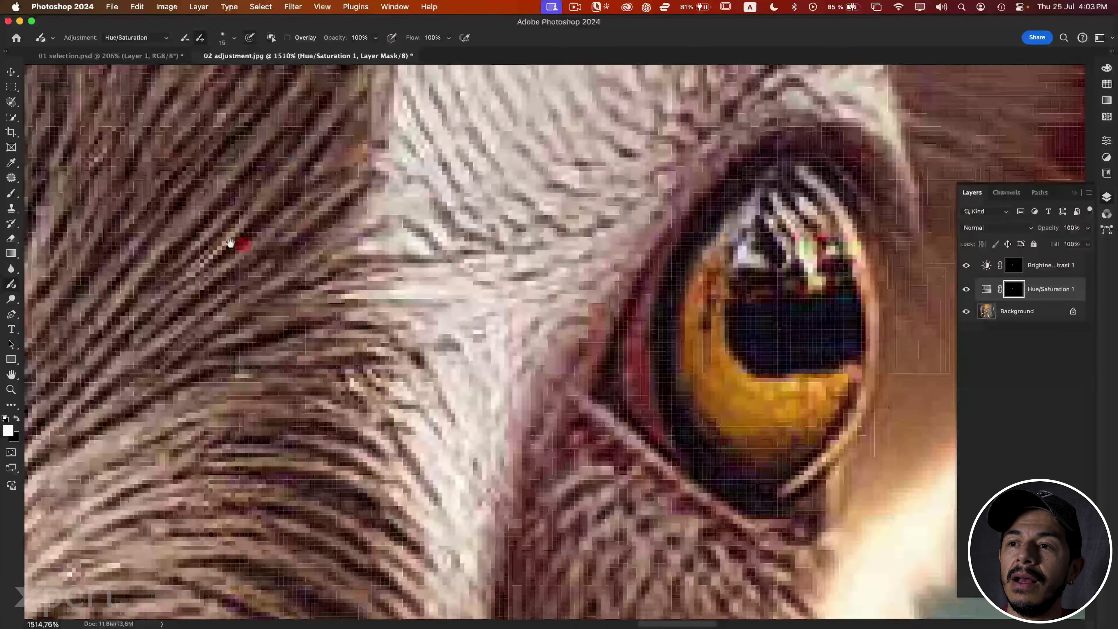
drag(515, 247, 229, 247)
drag(416, 300, 458, 313)
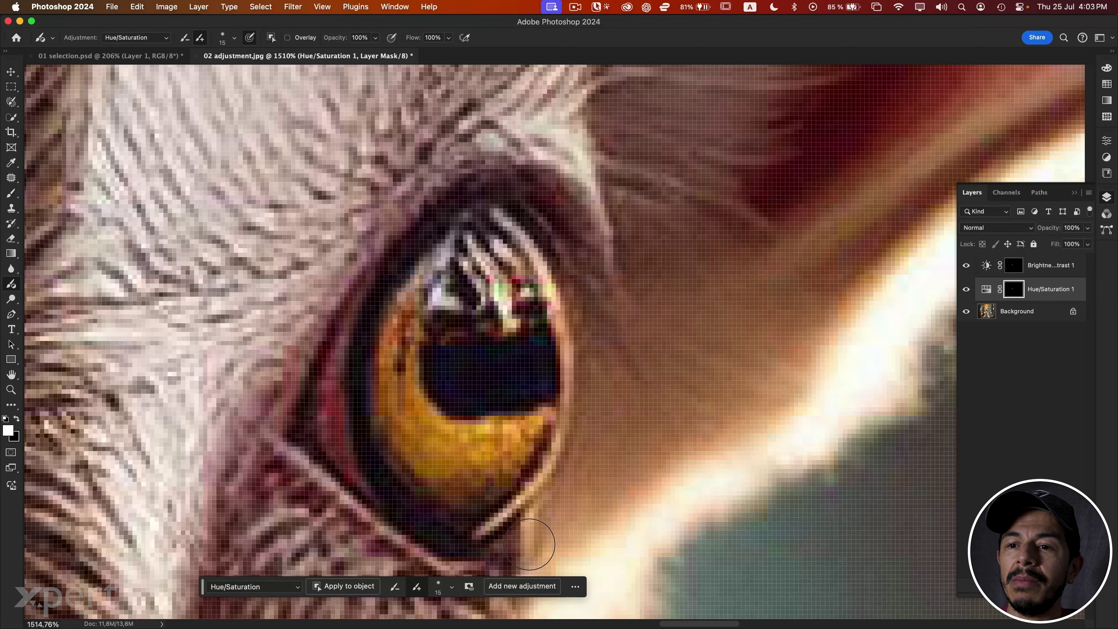
click(469, 587)
mouse_move(467, 309)
mouse_down()
mouse_move(417, 360)
mouse_move(399, 353)
mouse_move(431, 282)
mouse_move(471, 244)
mouse_move(499, 244)
mouse_move(532, 328)
mouse_move(533, 392)
mouse_move(517, 458)
mouse_move(481, 509)
mouse_move(464, 510)
mouse_move(400, 407)
mouse_move(524, 425)
mouse_move(469, 317)
mouse_move(481, 292)
mouse_move(529, 325)
mouse_move(507, 402)
mouse_move(439, 353)
mouse_move(464, 288)
mouse_move(512, 305)
mouse_move(474, 399)
mouse_move(419, 329)
mouse_move(427, 310)
mouse_move(499, 295)
mouse_move(517, 425)
mouse_move(486, 473)
mouse_up()
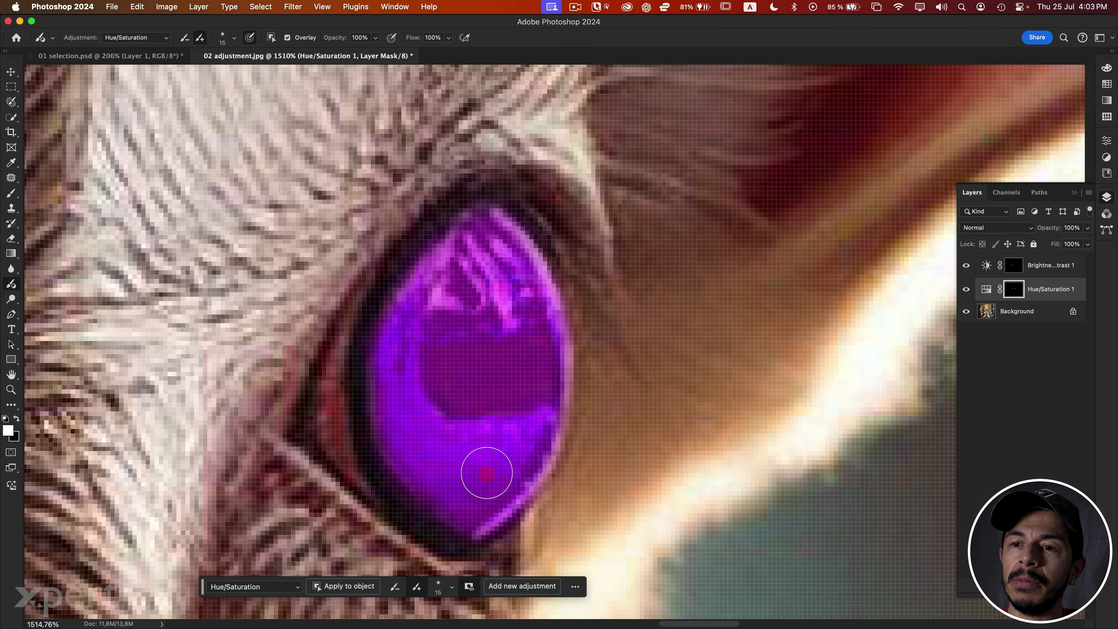
click(472, 588)
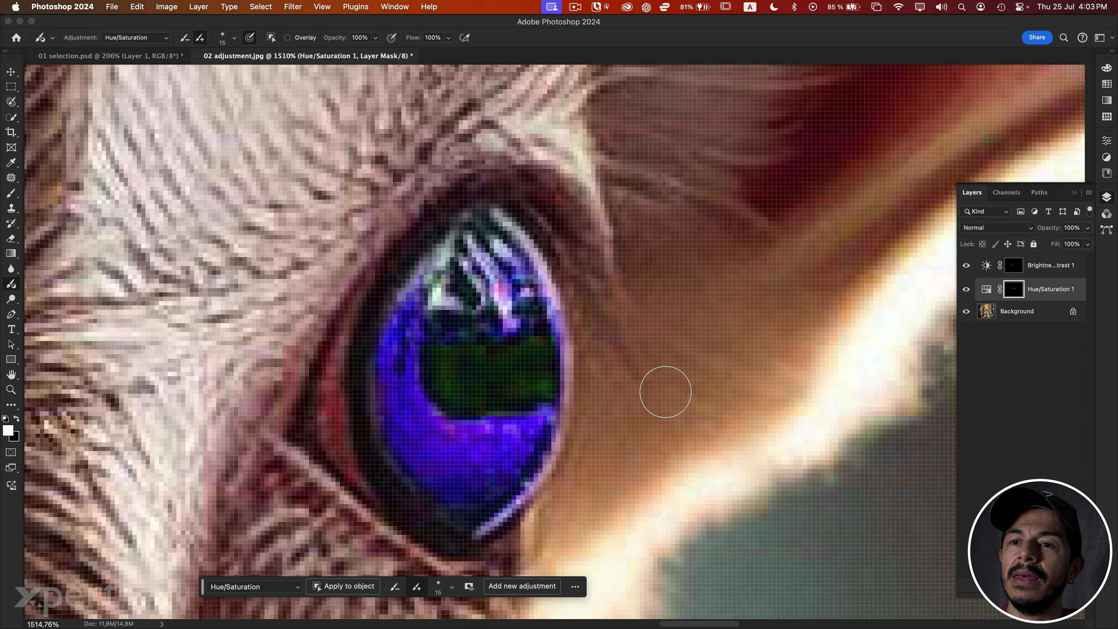
Adjust the view and paint more of the purple recolour onto the eye.
scroll(318, 348, down, 10)
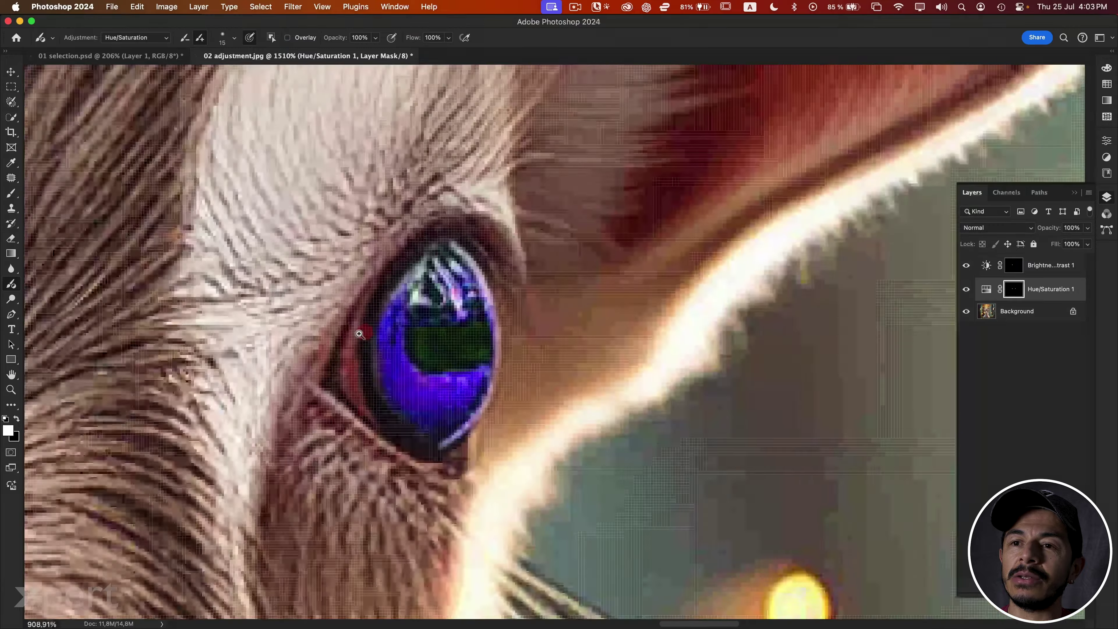
scroll(318, 348, down, 2)
scroll(319, 335, up, 3)
scroll(321, 322, up, 1)
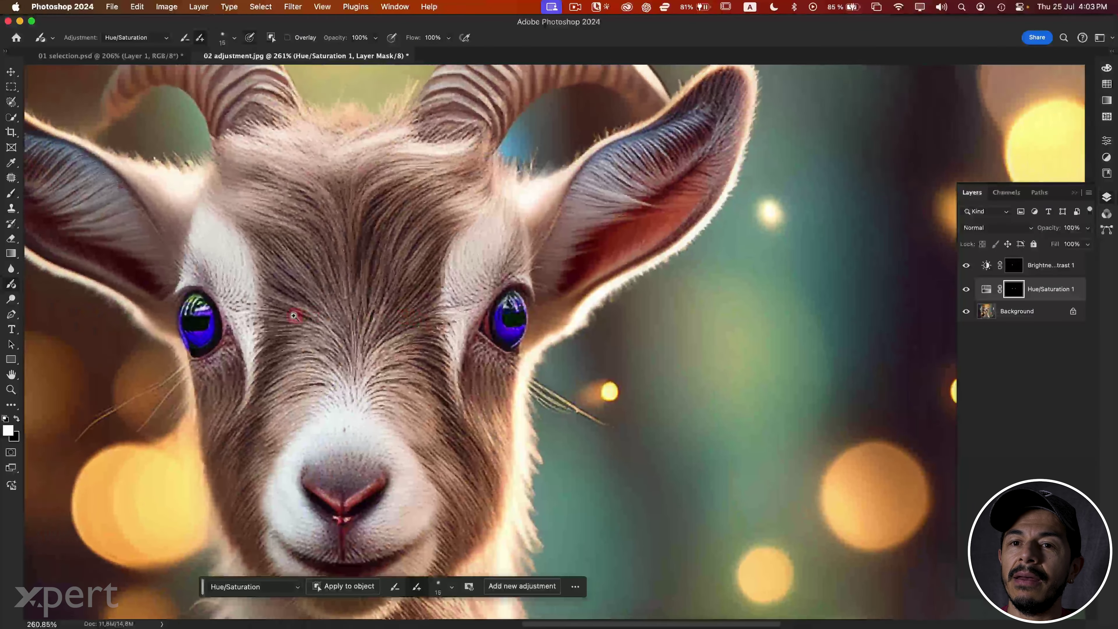
scroll(322, 318, up, 2)
scroll(321, 318, up, 1)
scroll(324, 287, left, 2)
scroll(354, 284, left, 2)
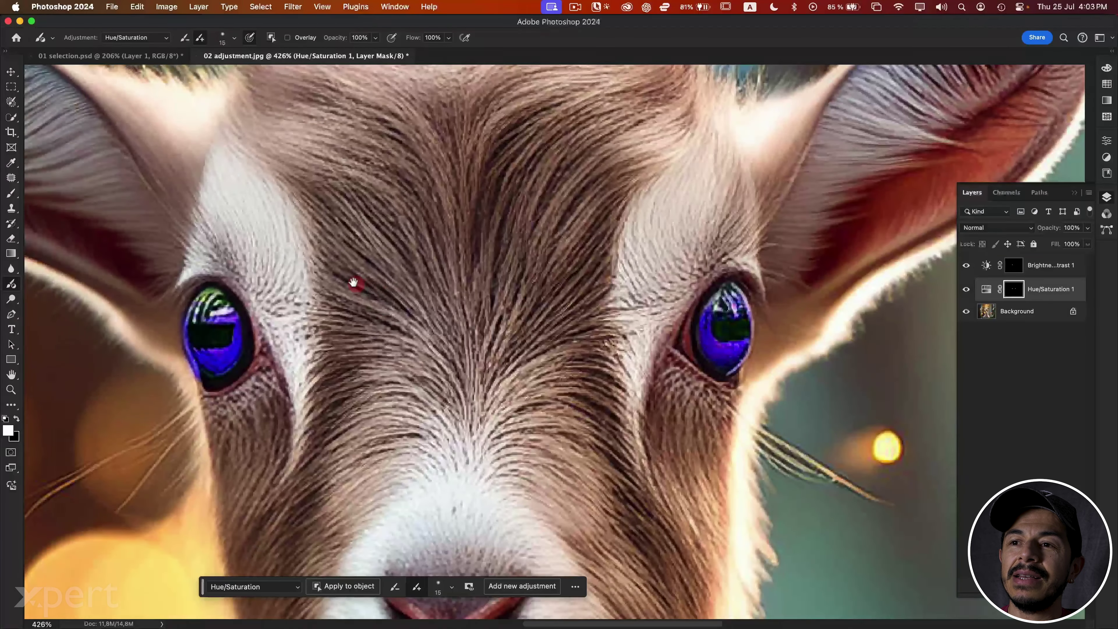
drag(732, 317, 733, 349)
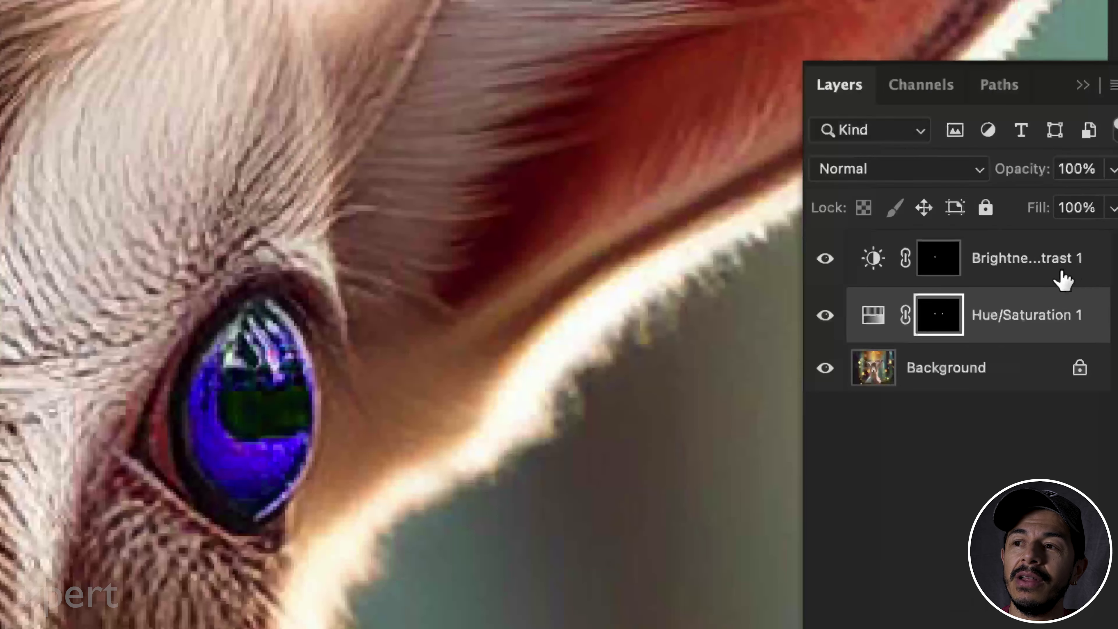
Replace Brightness/Contrast 1's mask with the Hue/Saturation eye mask, compare, then select Brightness/Contrast 1.
drag(1016, 265, 1010, 293)
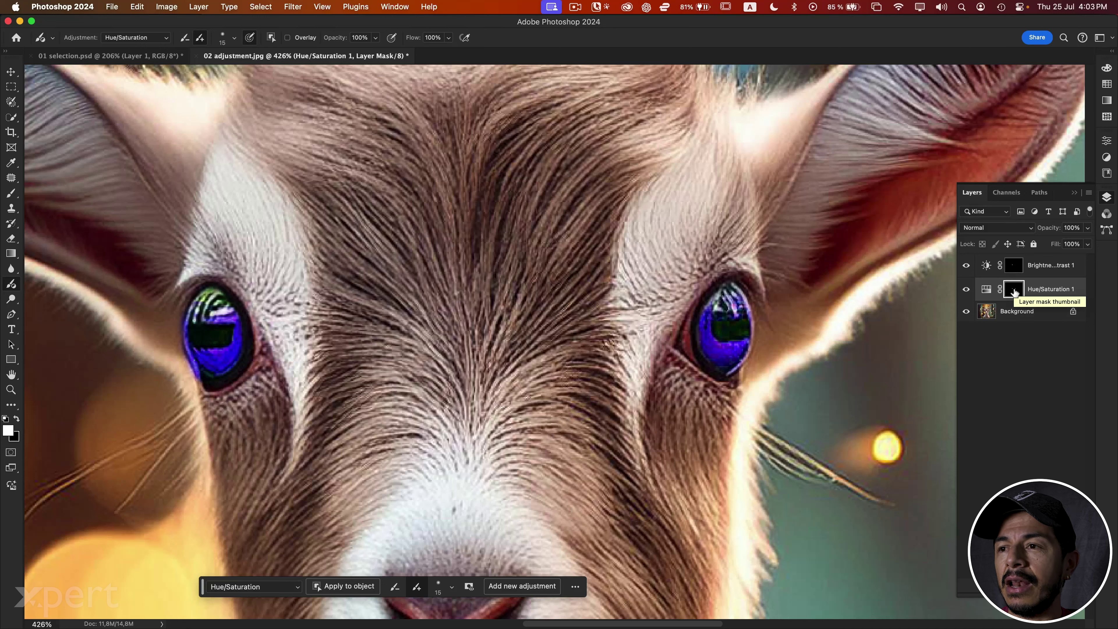
drag(1016, 291, 1015, 291)
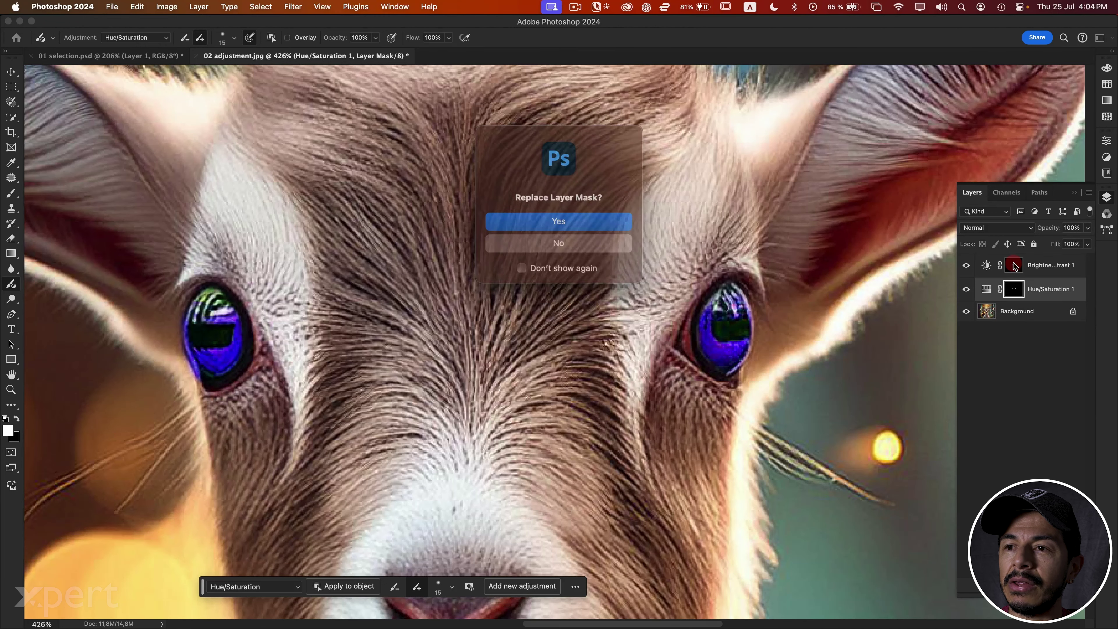
click(565, 221)
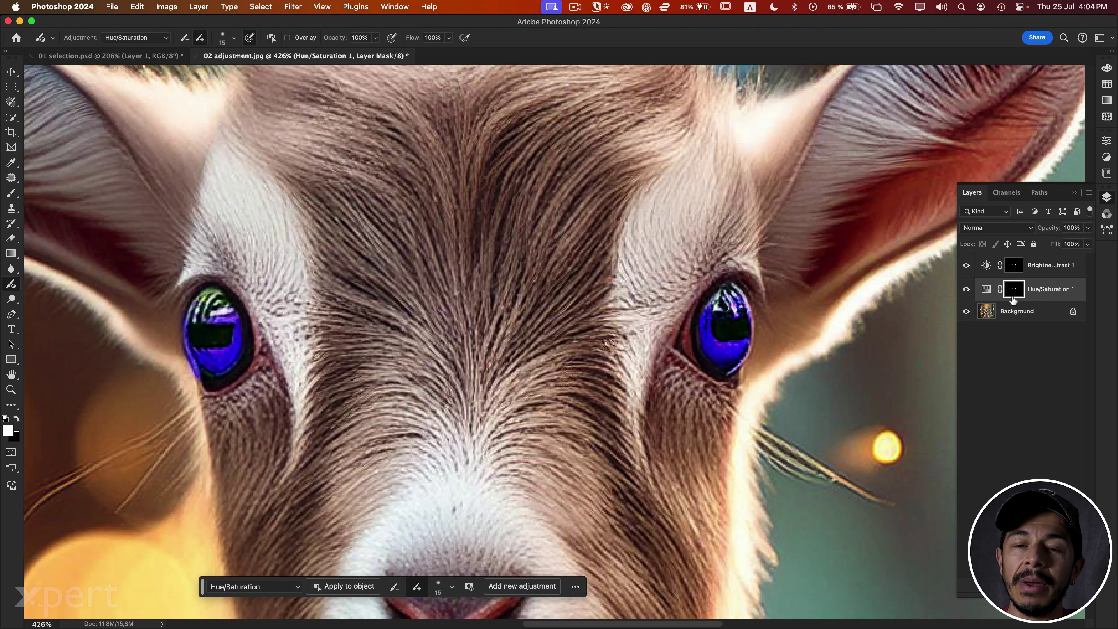
mouse_move(966, 311)
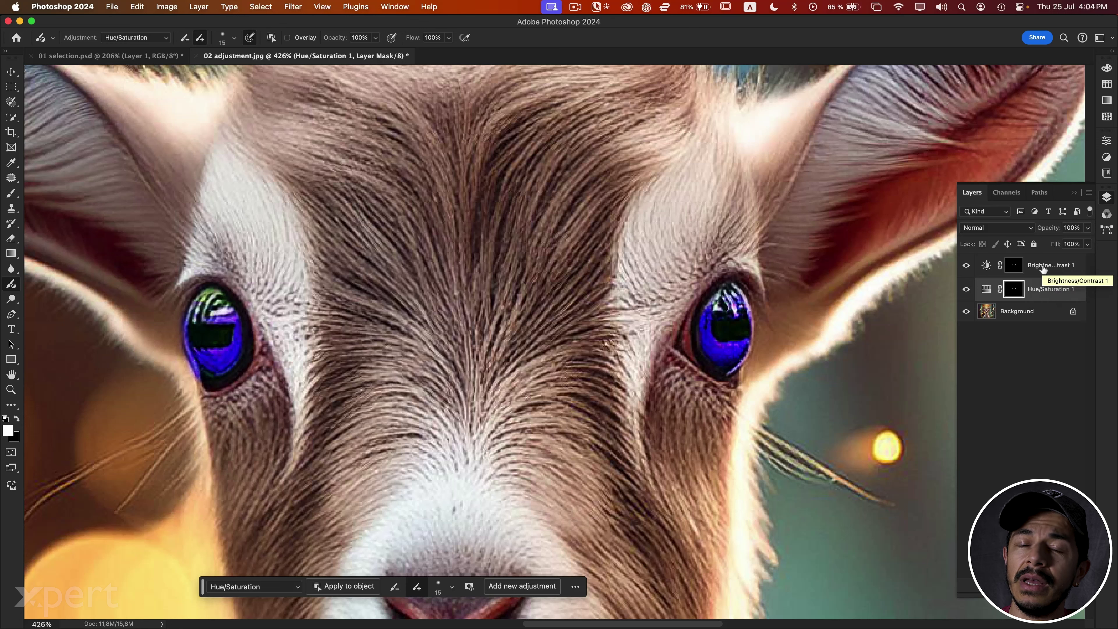
alt+click(967, 311)
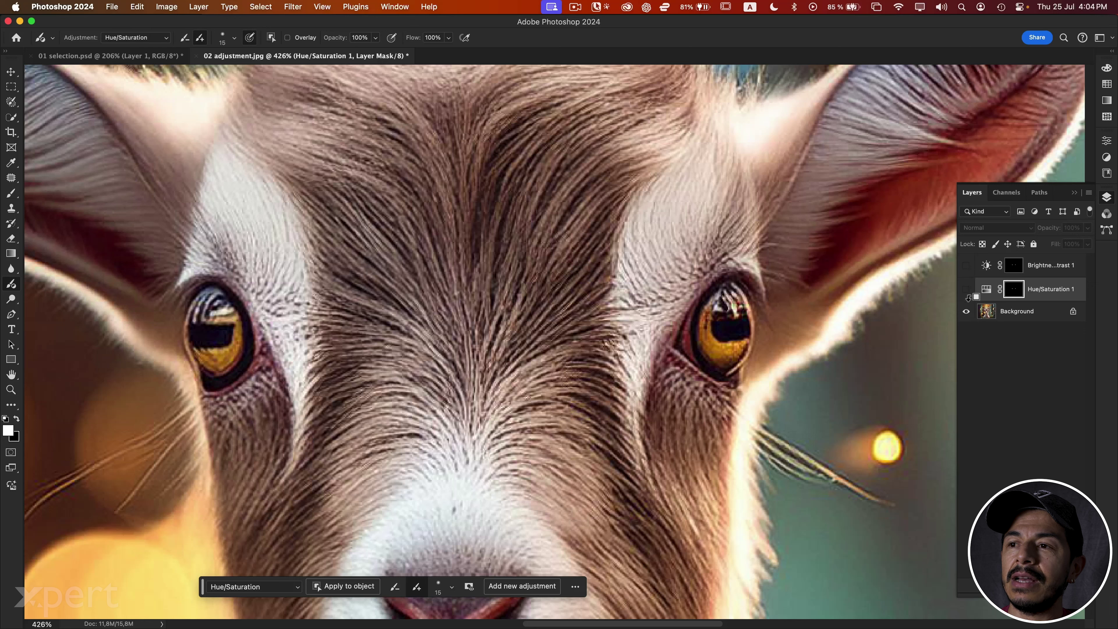
alt+click(967, 313)
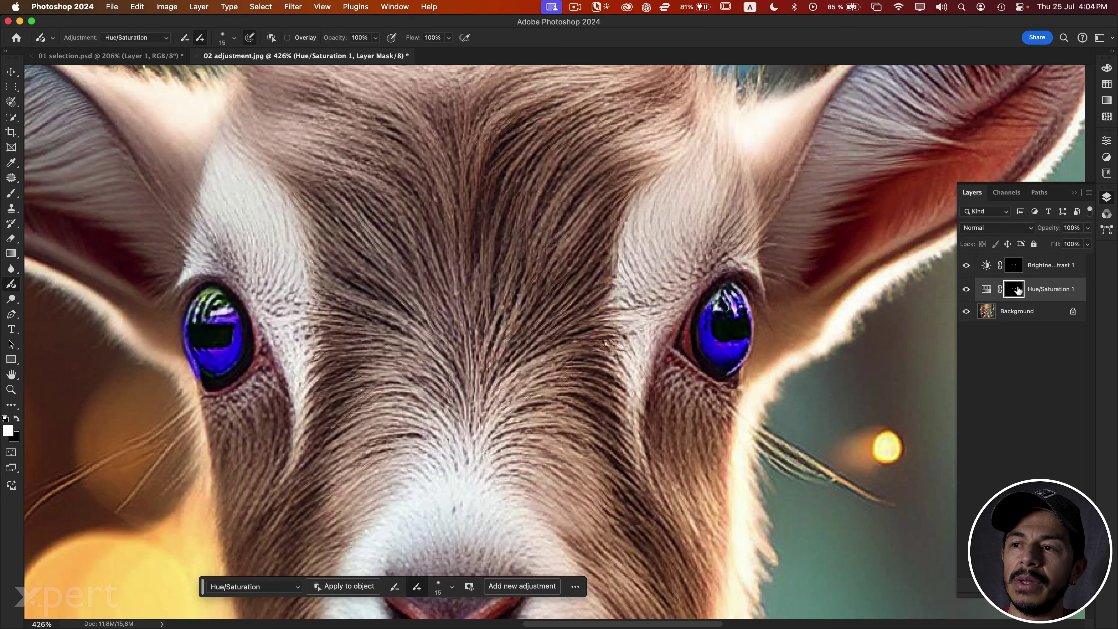
click(1057, 268)
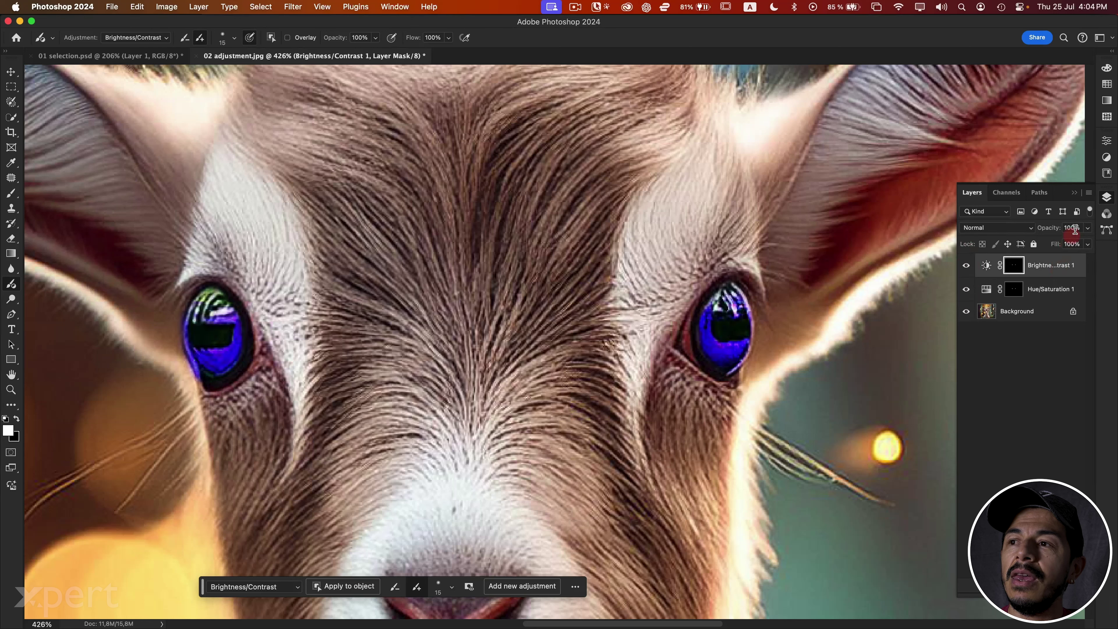
Show Brightness/Contrast 1's settings (Brightness 0, Contrast 100) and fit the whole goat image on screen.
click(1107, 142)
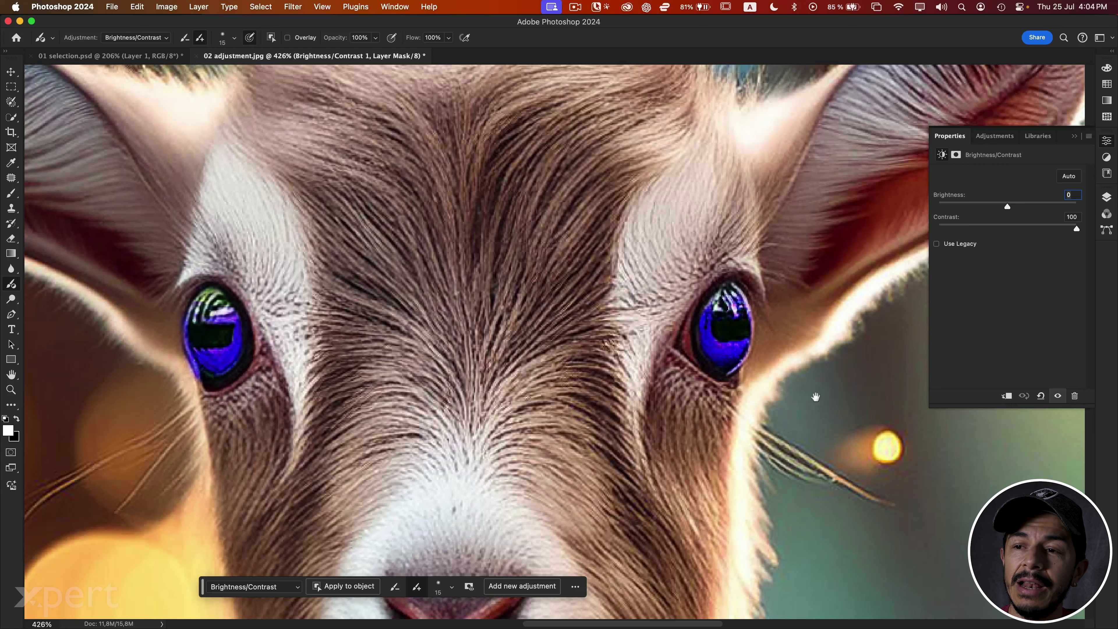
mouse_move(745, 352)
mouse_down()
mouse_move(585, 146)
mouse_move(601, 70)
mouse_move(701, 309)
mouse_move(568, 176)
mouse_up()
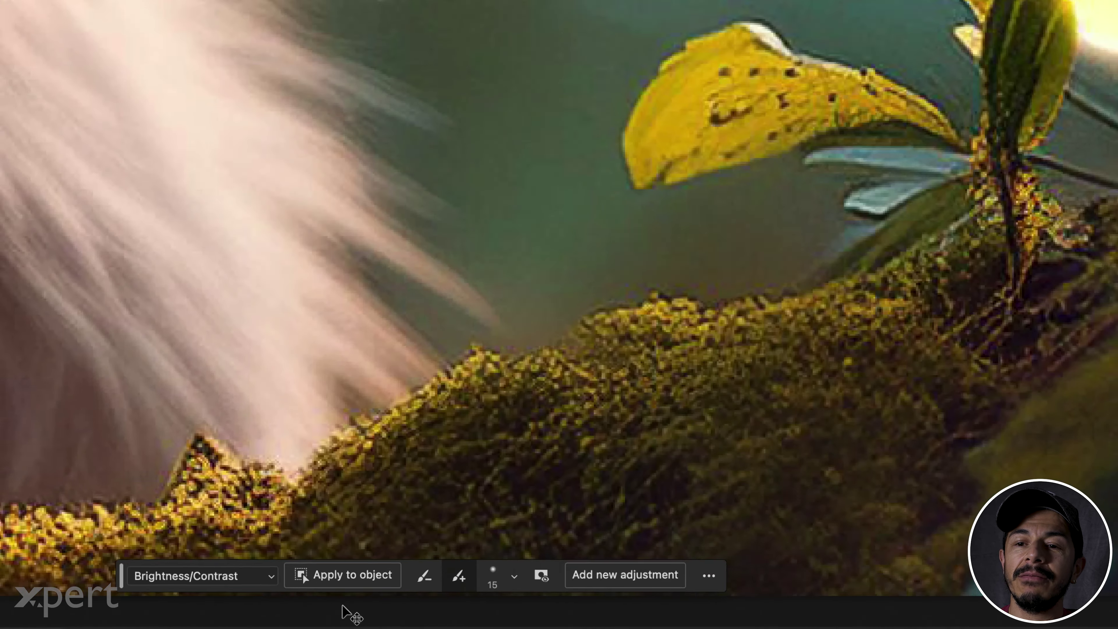
click(356, 593)
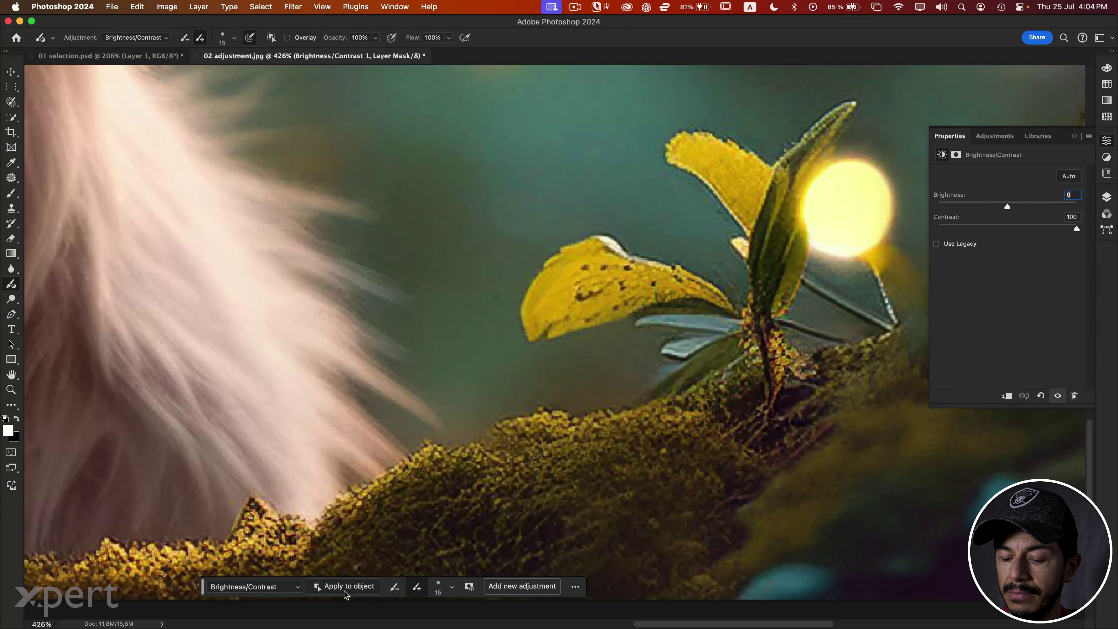
key(super+0)
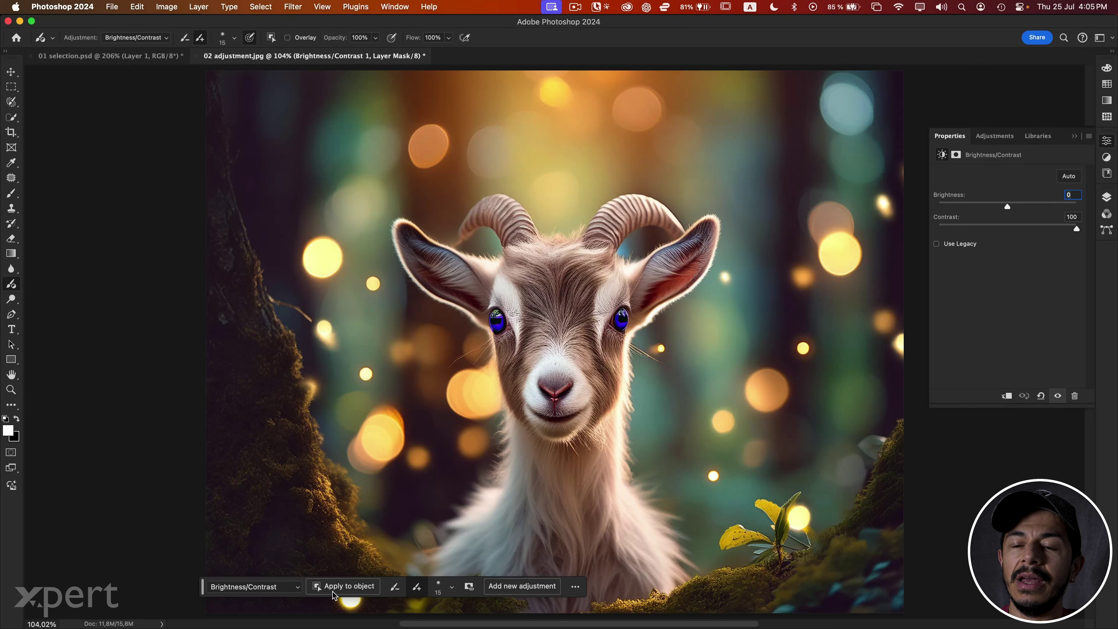
Switch Brightness/Contrast to Apply to object and zoom to about 406% on the small plant's leaf.
click(350, 591)
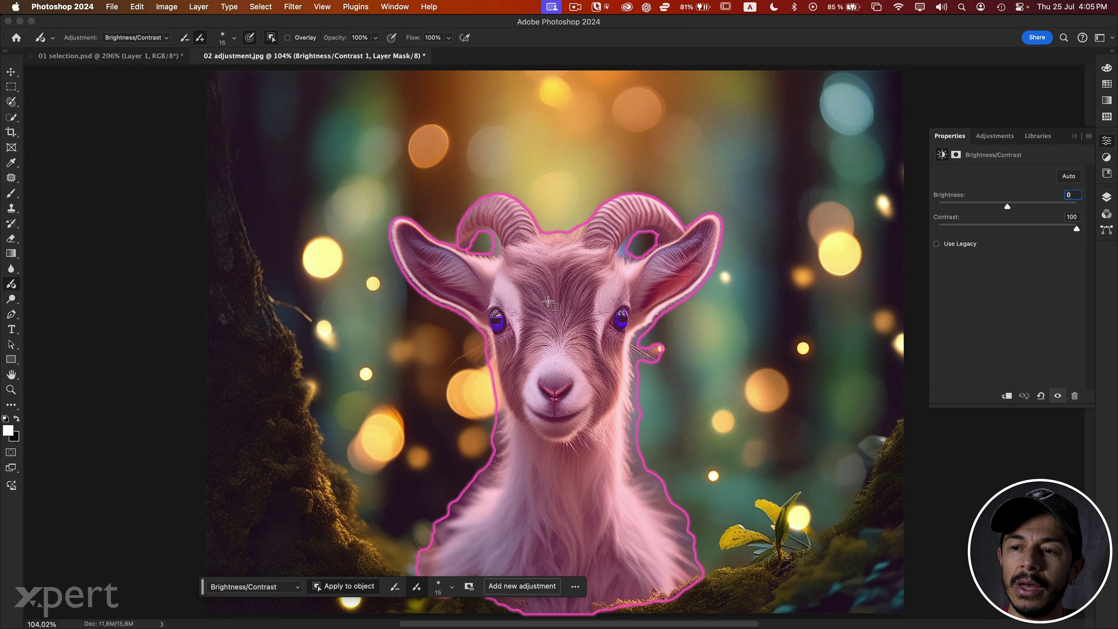
drag(769, 580, 832, 572)
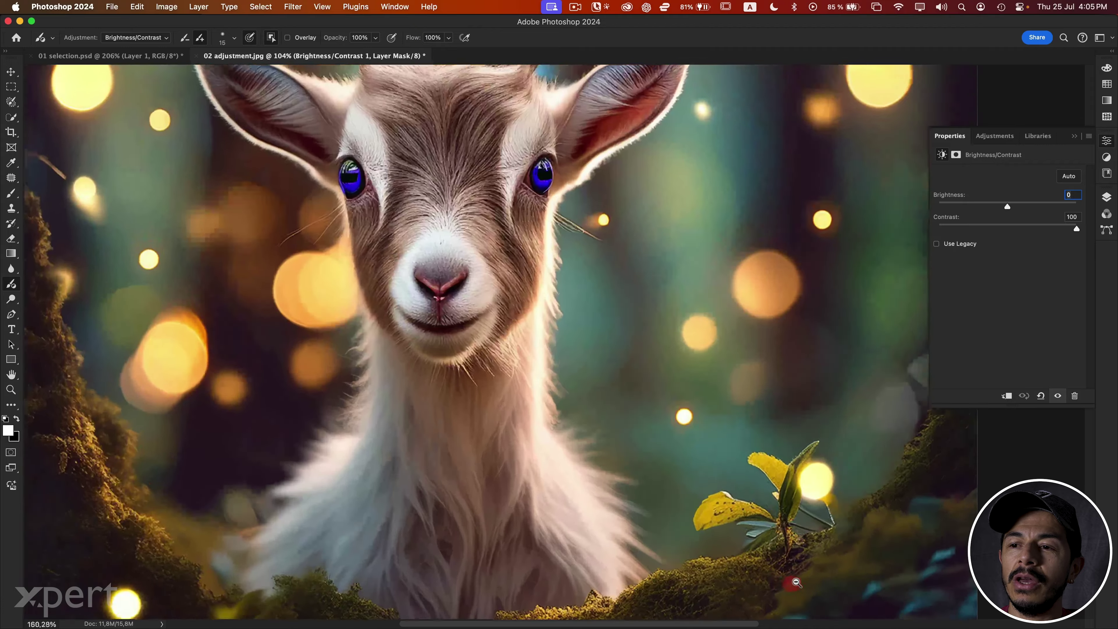
scroll(537, 296, right, 5)
scroll(537, 296, down, 4)
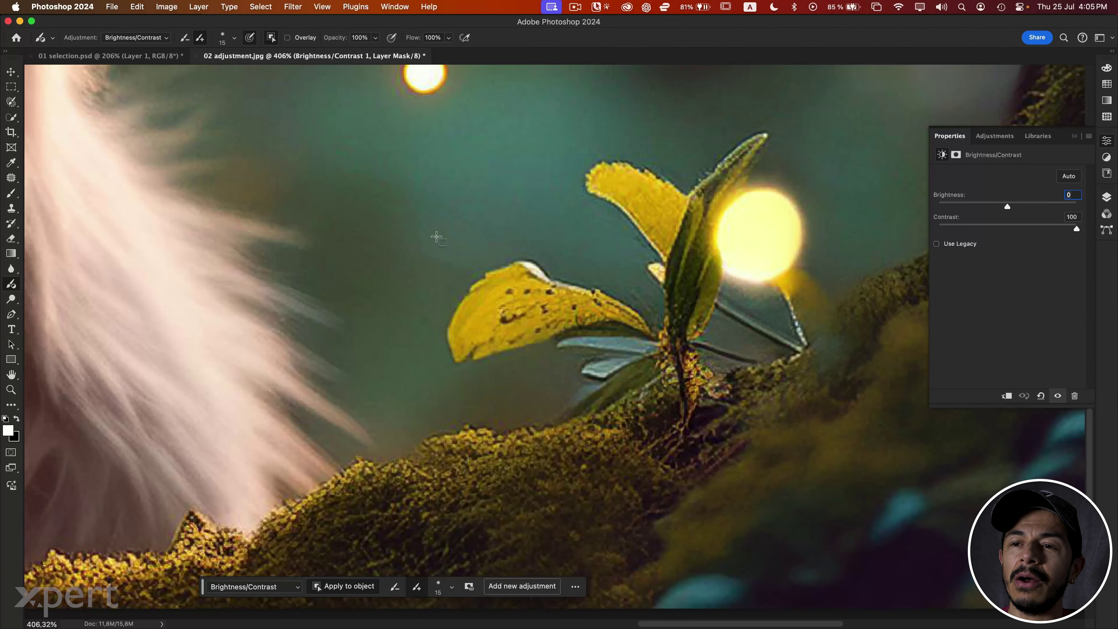
drag(436, 237, 677, 395)
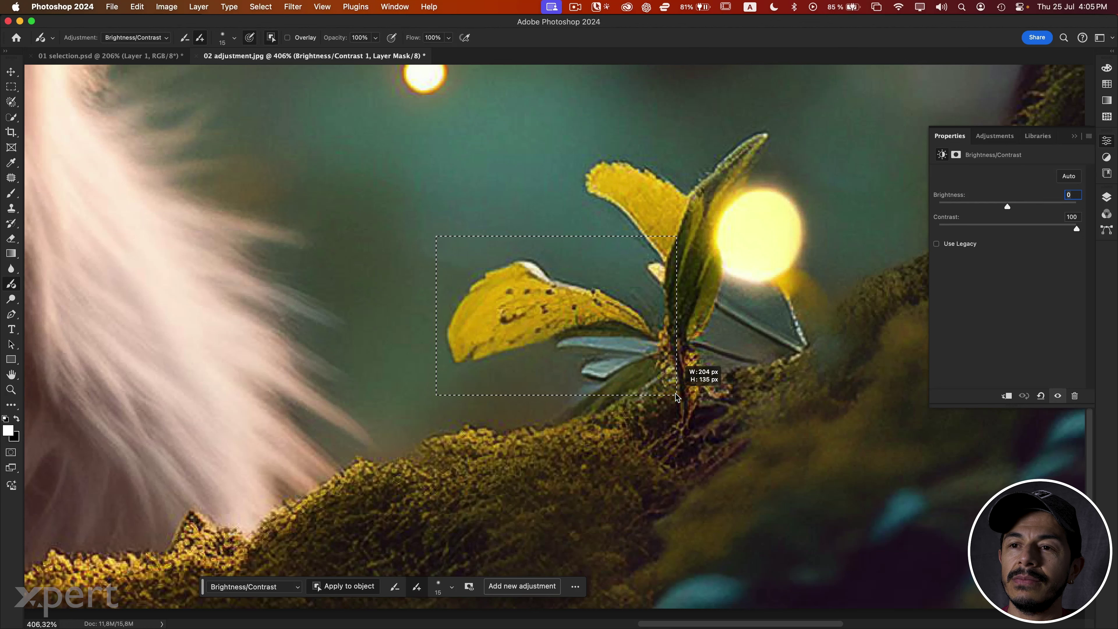
Mask the adjustment to the plant's lower yellow leaf and check the magenta mask overlay.
drag(676, 395, 677, 396)
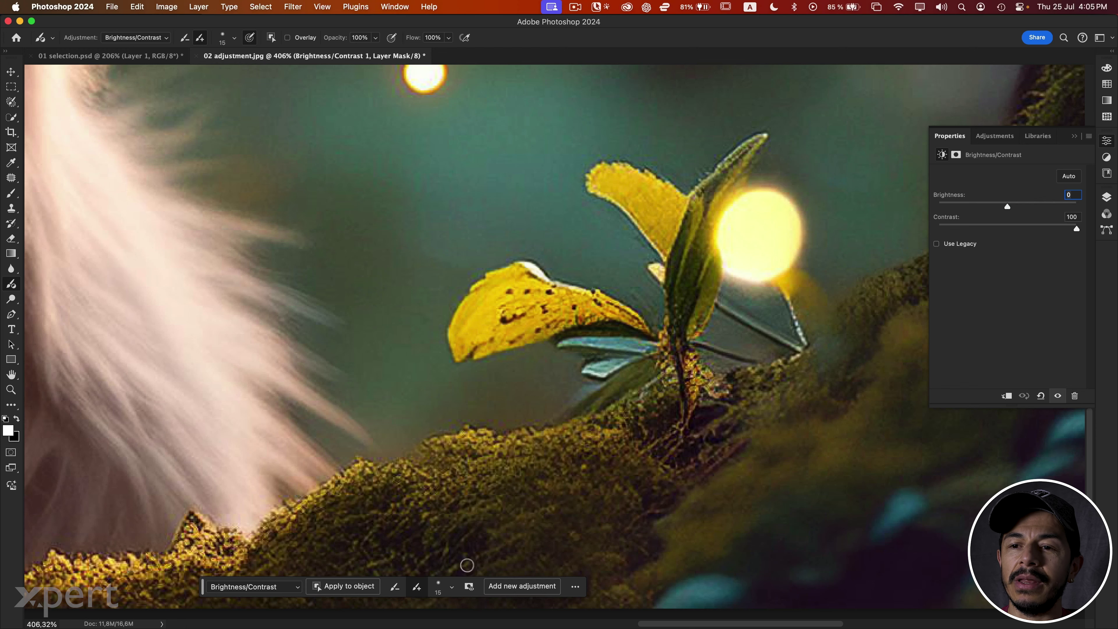
click(470, 587)
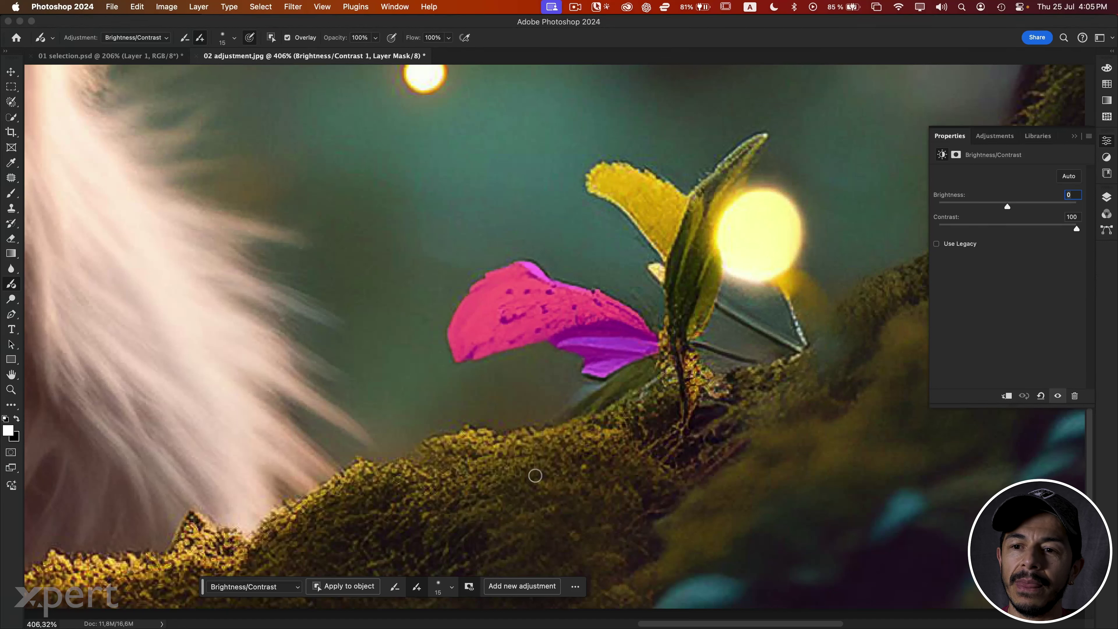
click(469, 588)
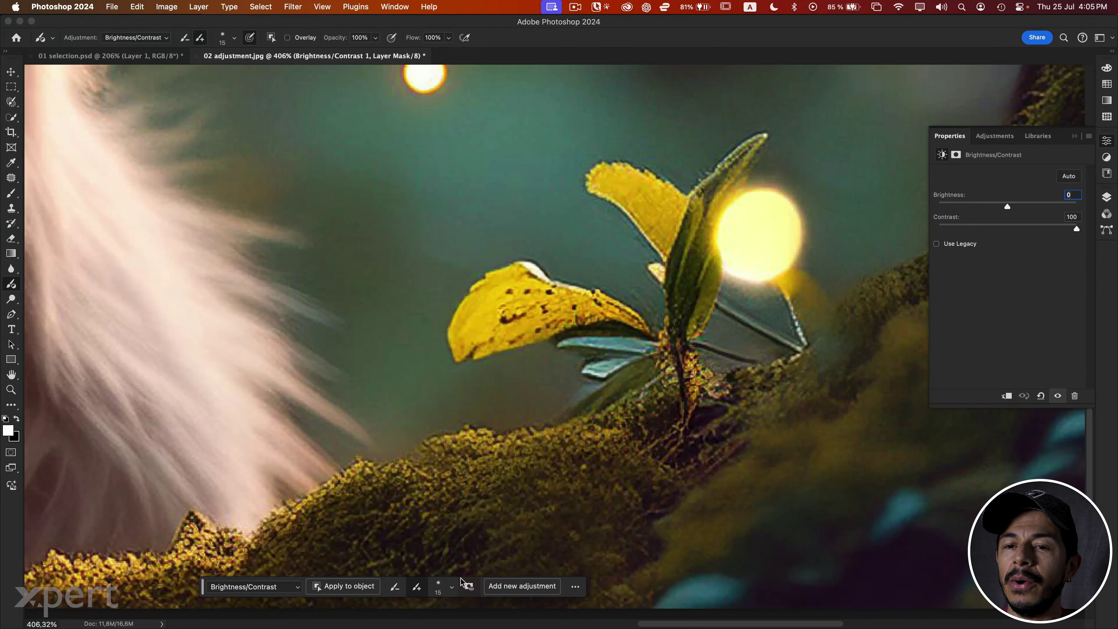
click(299, 588)
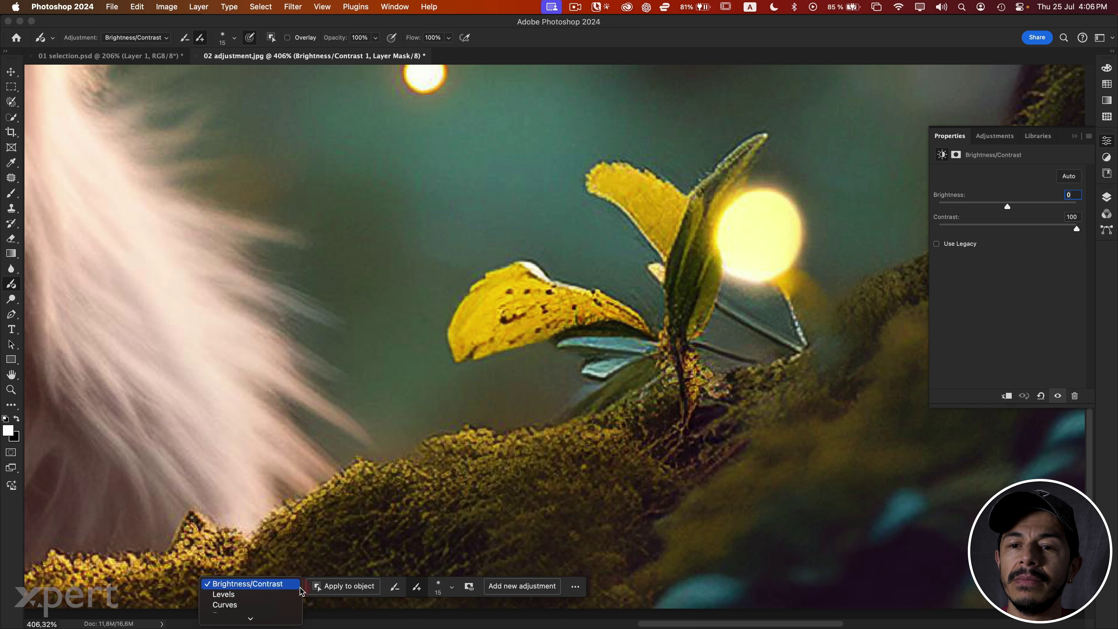
Add Hue/Saturation at Hue -112 to the lower leaf and brush it onto the upper leaf.
scroll(300, 590, down, 3)
scroll(300, 581, down, 3)
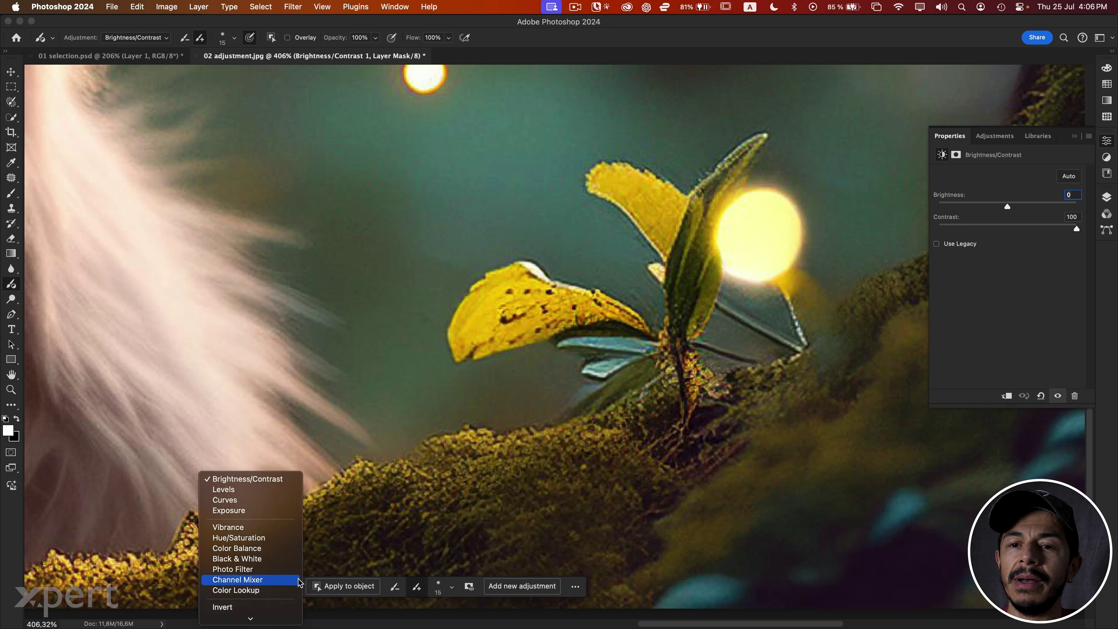
click(295, 538)
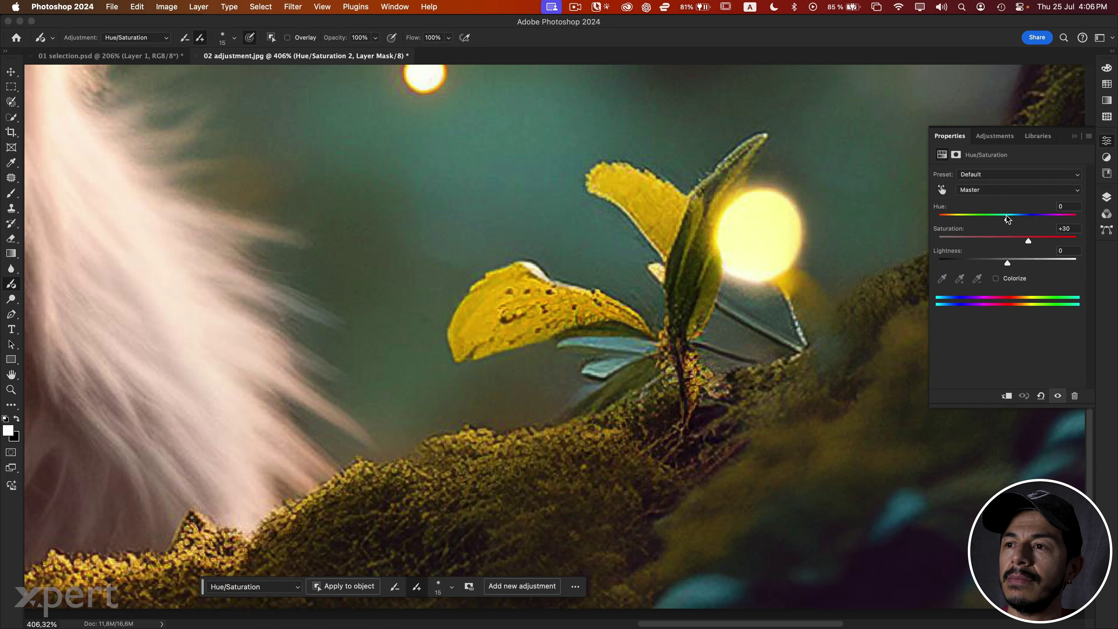
drag(1007, 218, 957, 218)
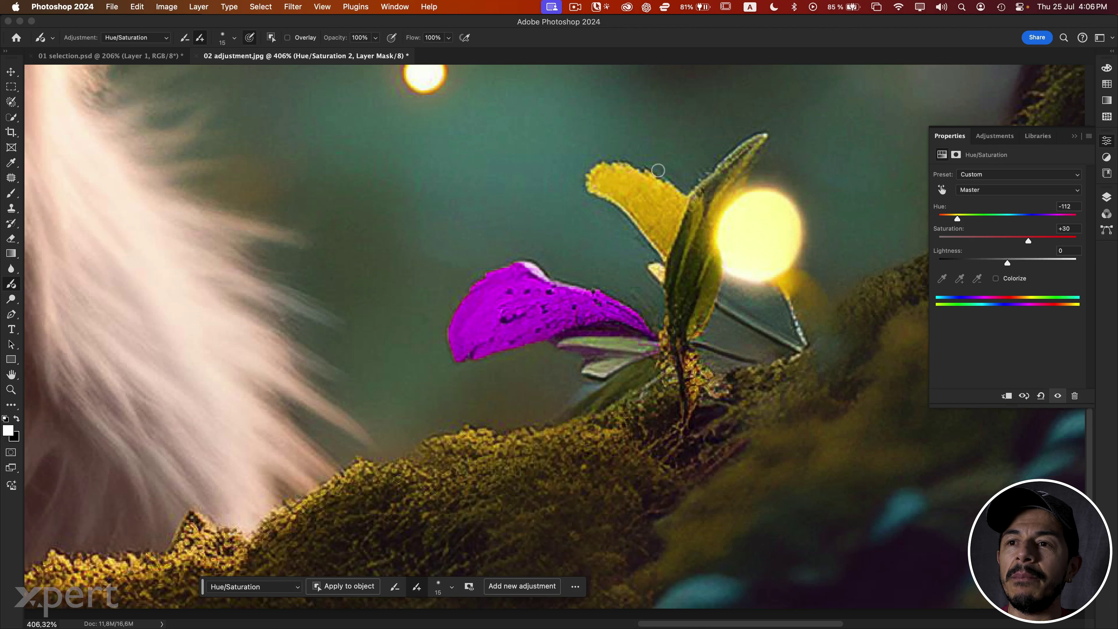
mouse_move(594, 181)
mouse_down()
mouse_move(629, 174)
mouse_move(666, 249)
mouse_move(593, 185)
mouse_move(638, 196)
mouse_move(636, 185)
mouse_move(665, 205)
mouse_move(657, 216)
mouse_up()
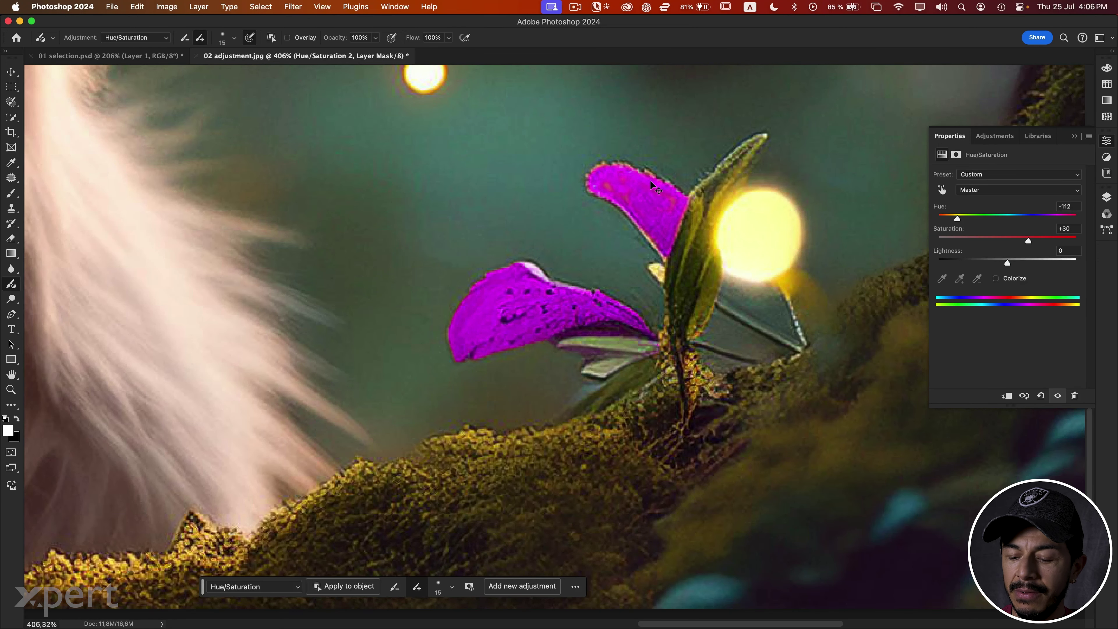
key(super+0)
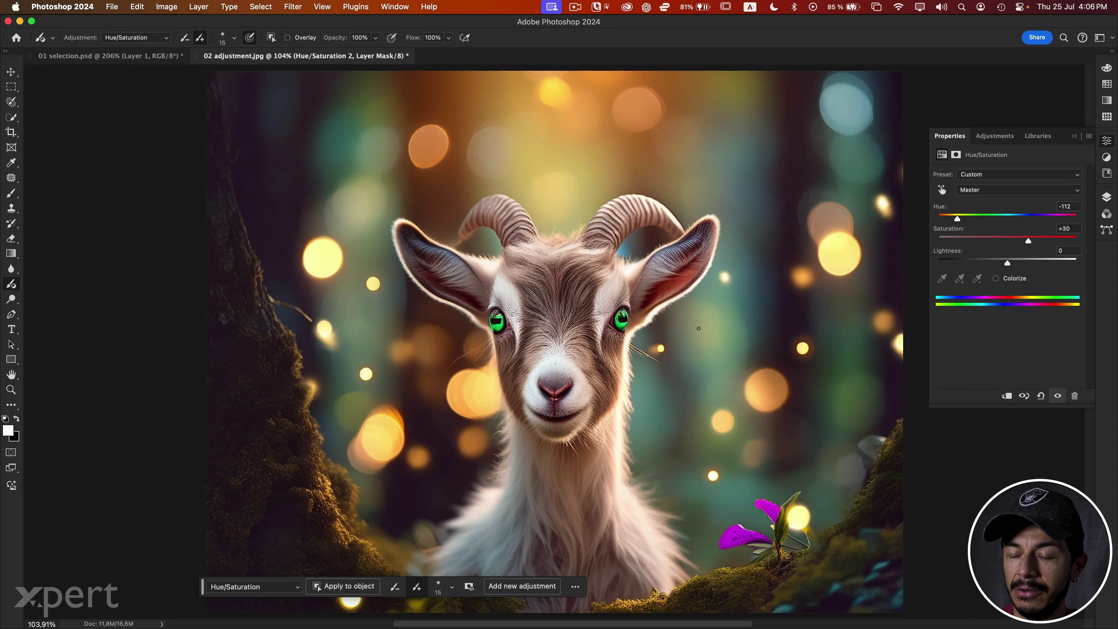
Switch to the 01 selection.psd document, fit it on screen, and close the Properties panel.
key(i)
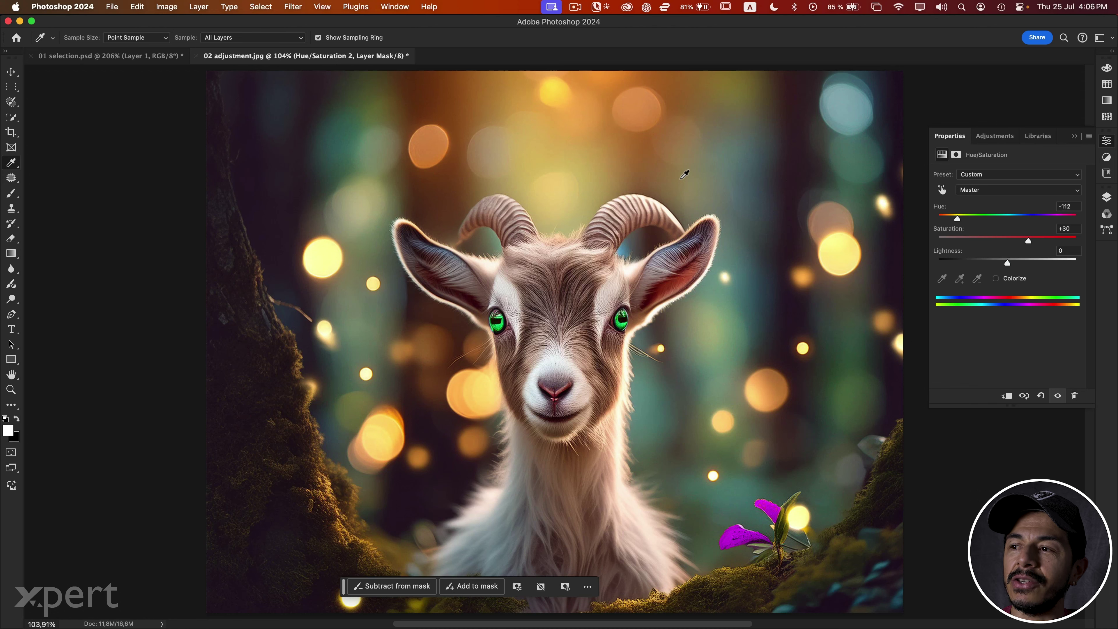
click(81, 57)
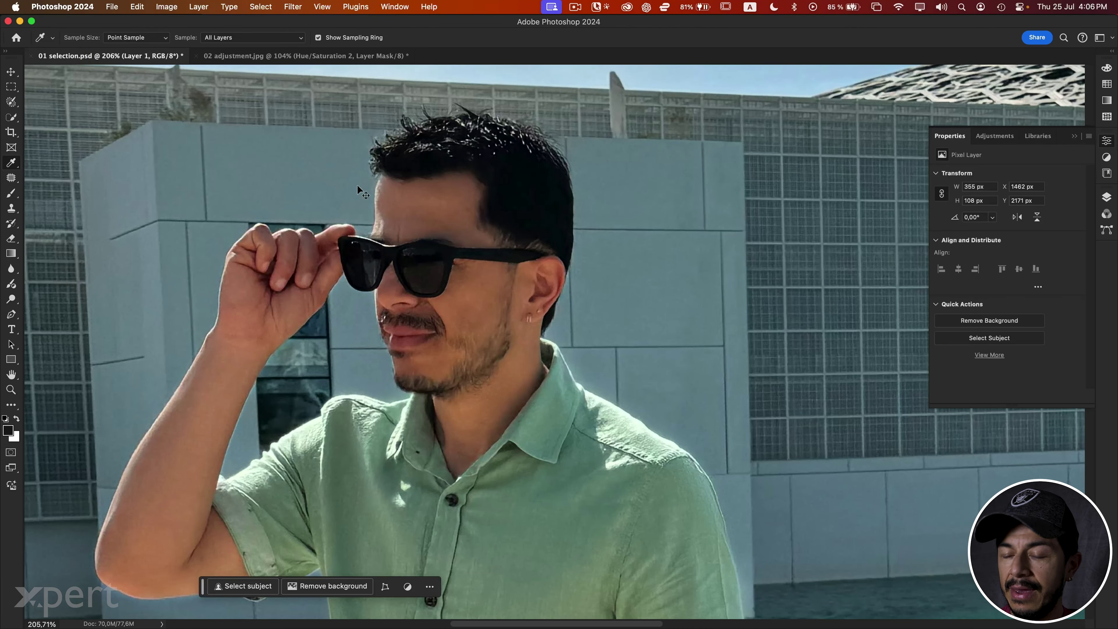
key(super+0)
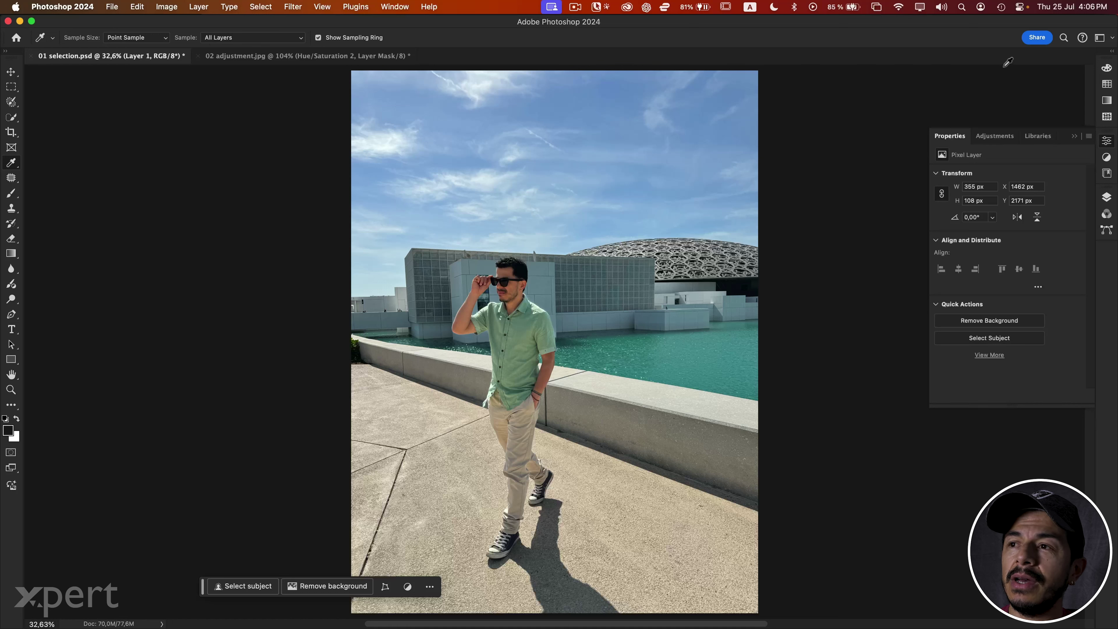
click(1107, 142)
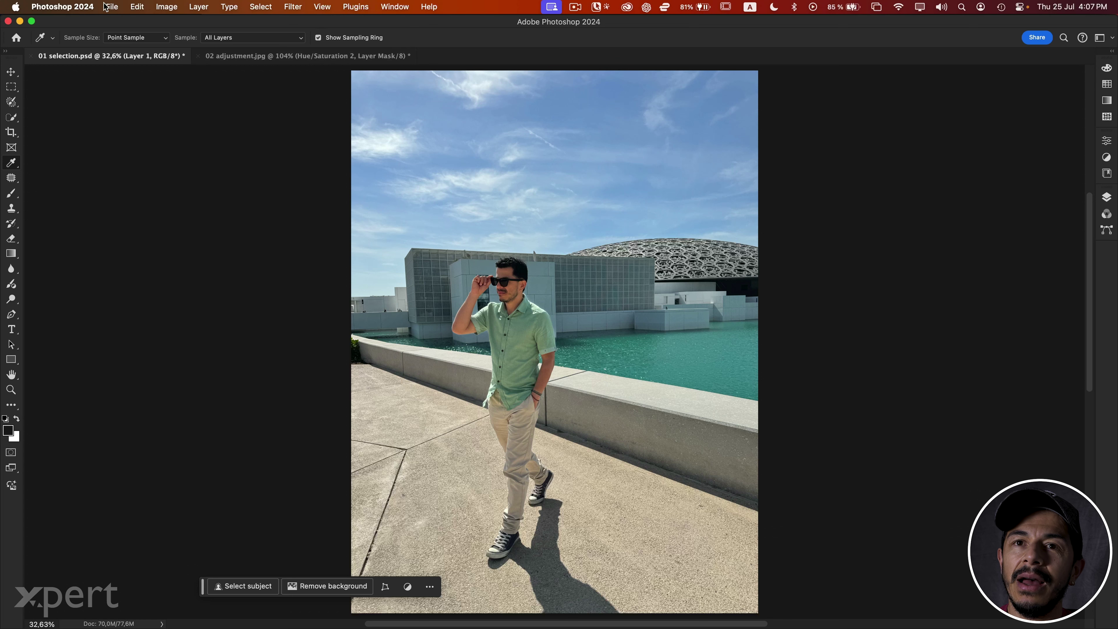
Revert the photo to its saved state and load the saved 'pans' selection.
click(110, 7)
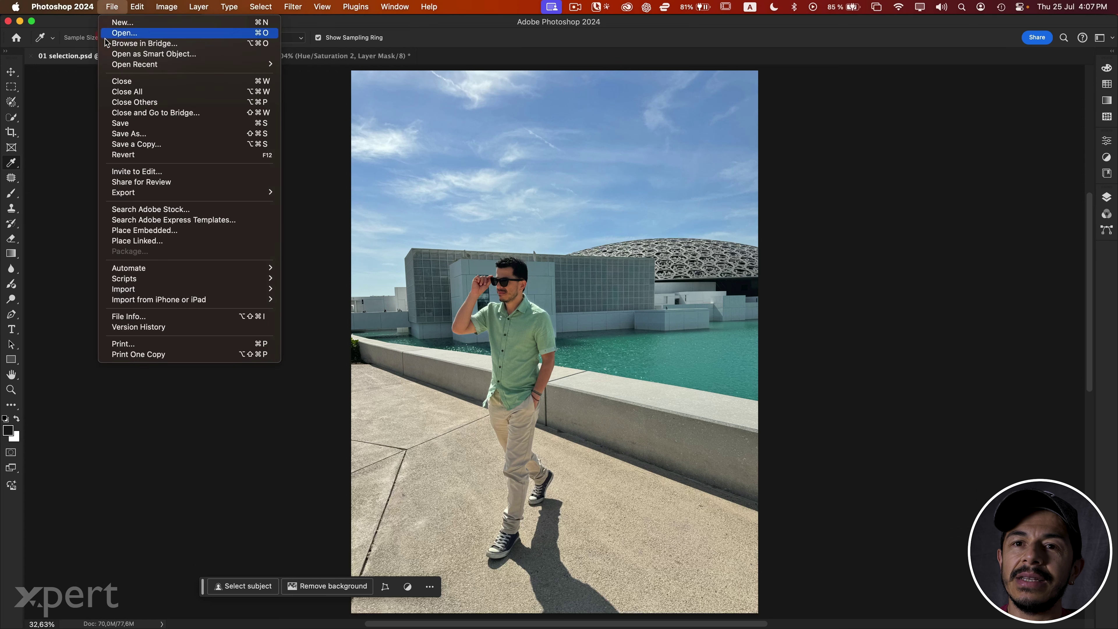
click(127, 154)
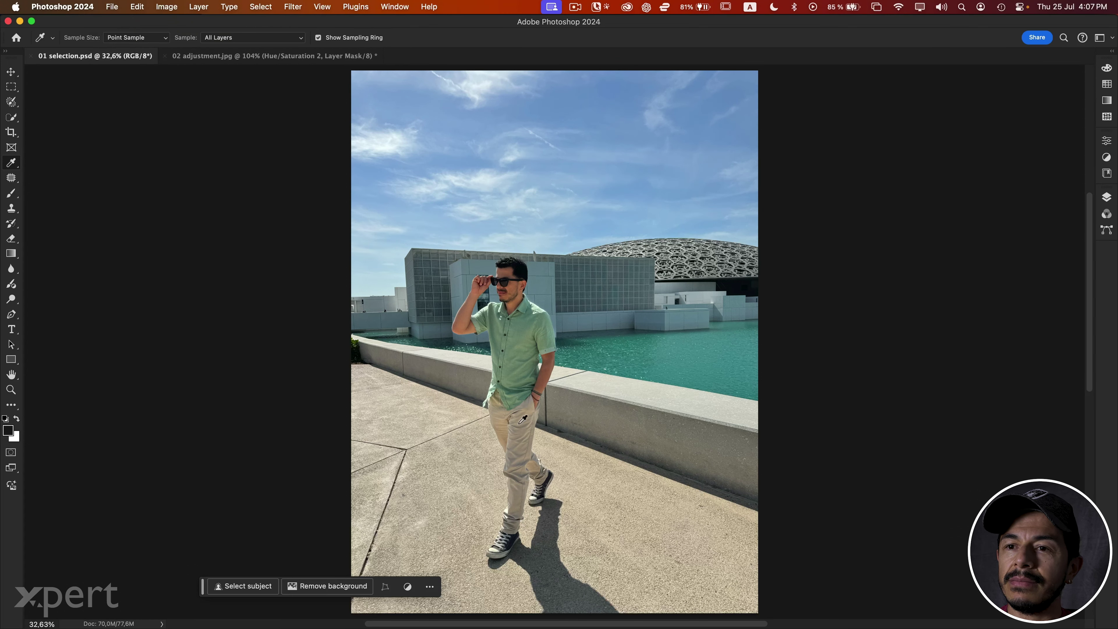
click(261, 6)
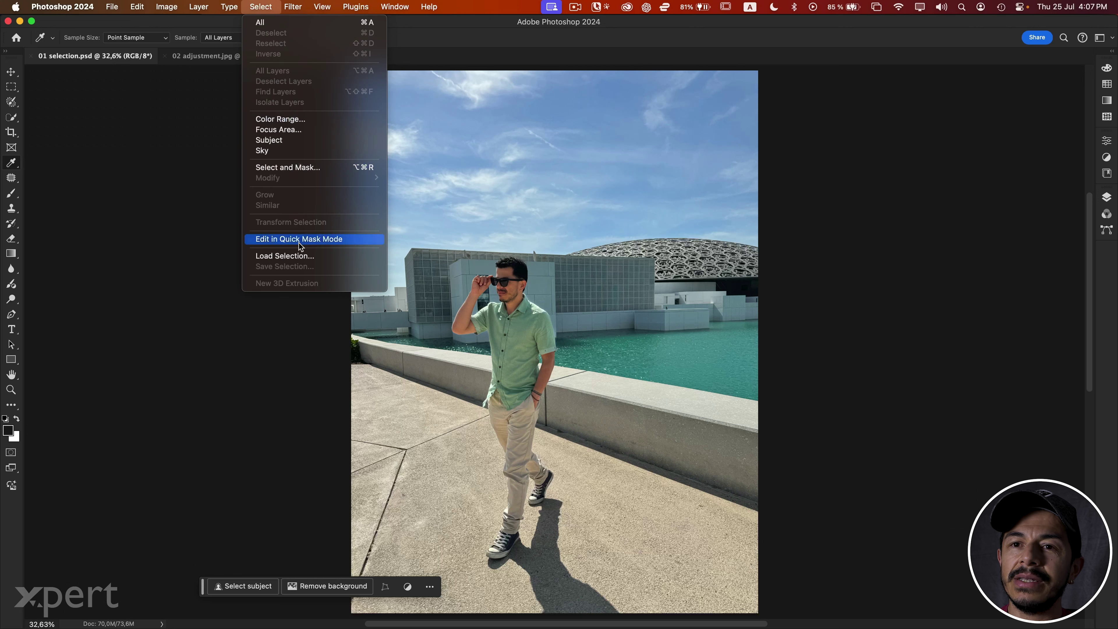
click(523, 351)
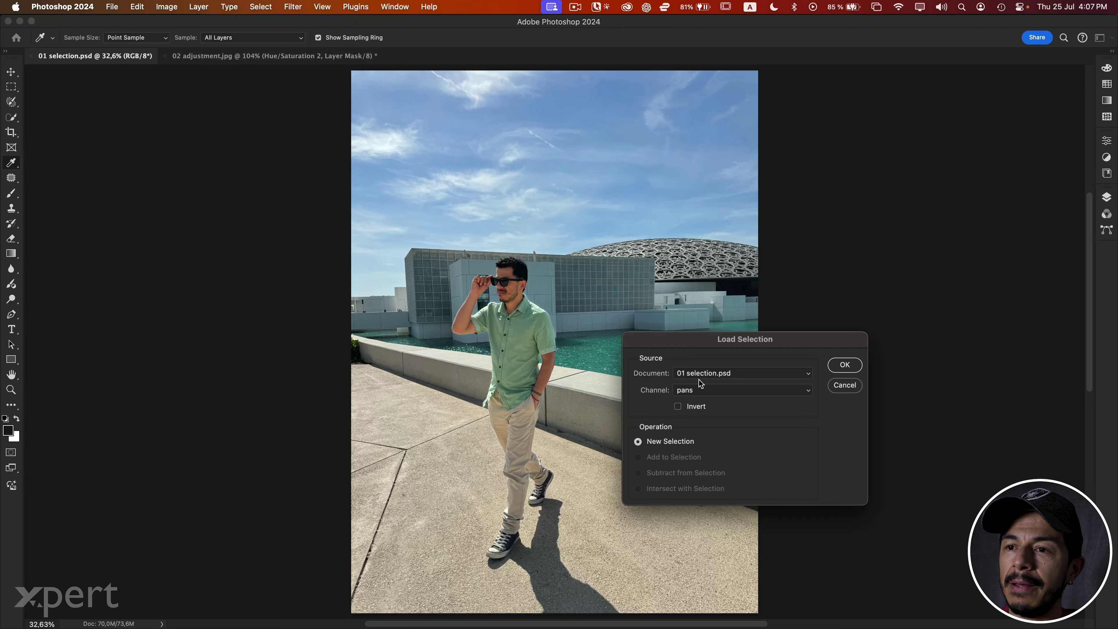
click(845, 365)
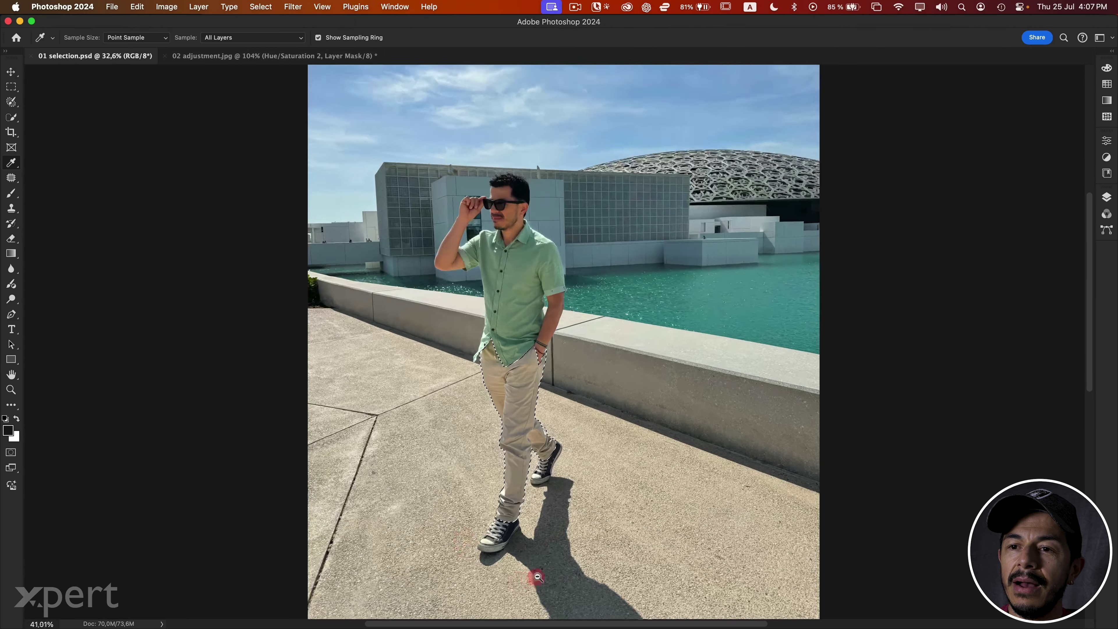
Zoom in to frame the selected trousers and shoes.
drag(520, 579, 562, 571)
key(super+minus)
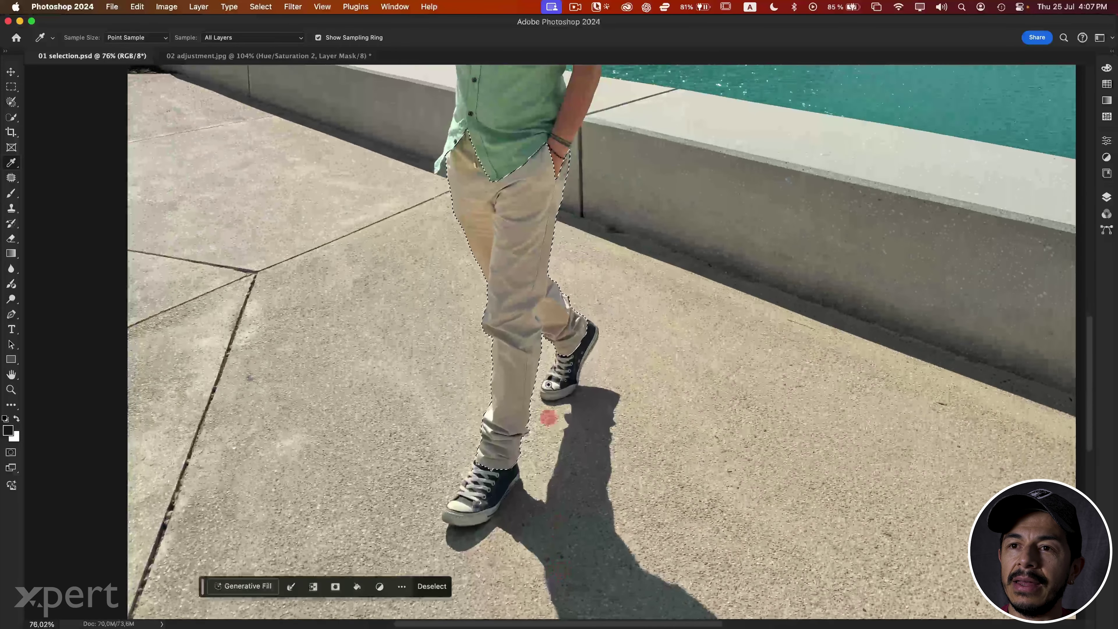
key(super+0)
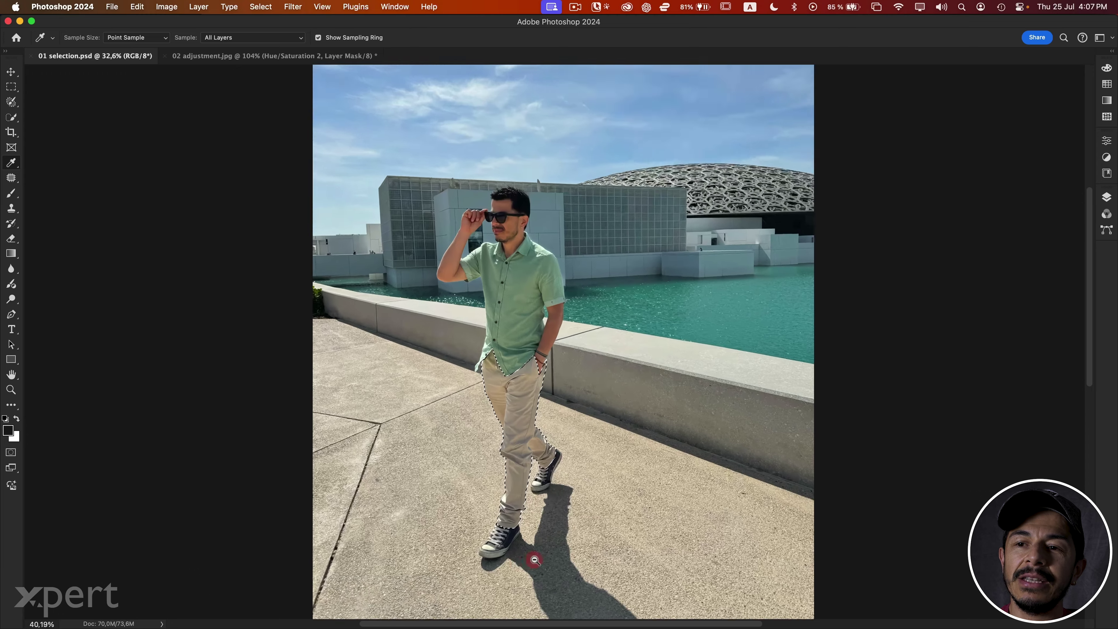
scroll(524, 551, up, 5)
drag(524, 324, 560, 295)
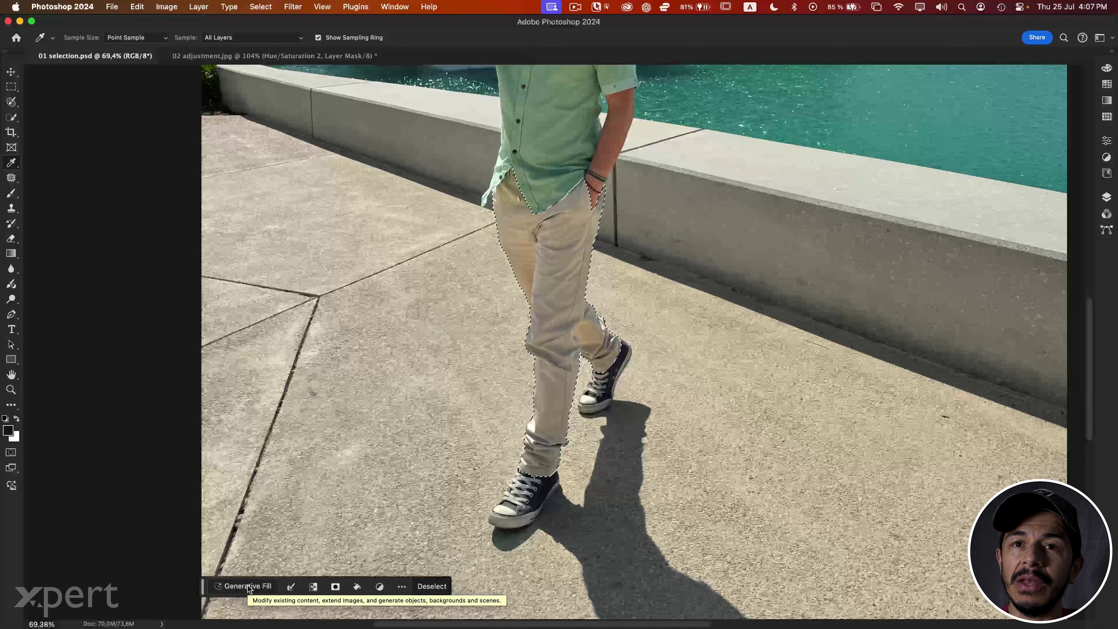
Start a generative fill on the trouser selection with the prompt 'blue jean'.
click(137, 7)
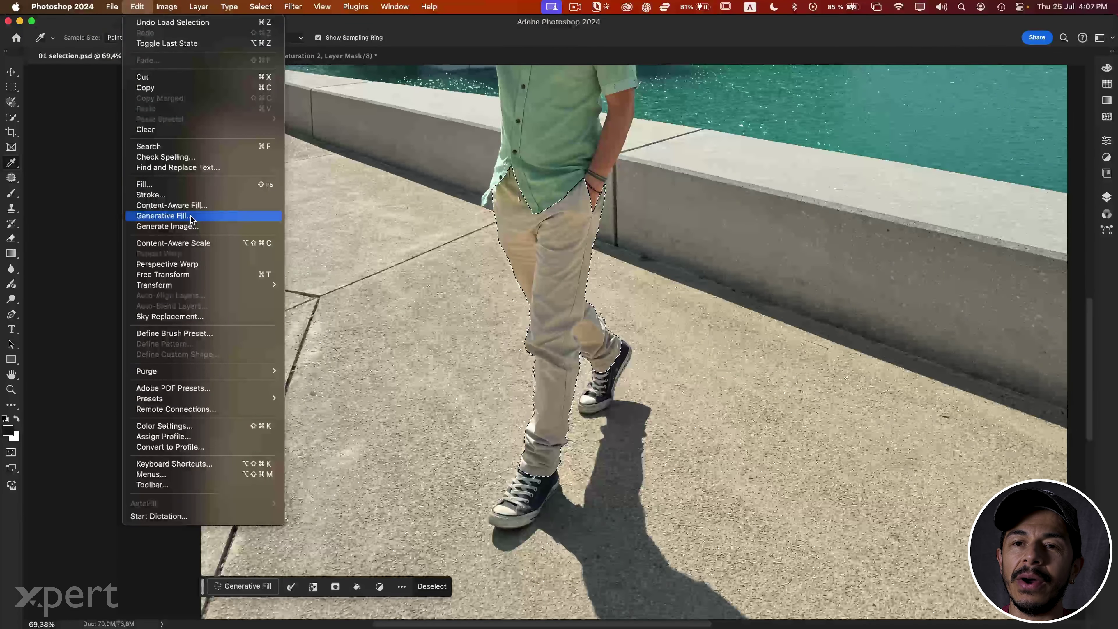
key(Escape)
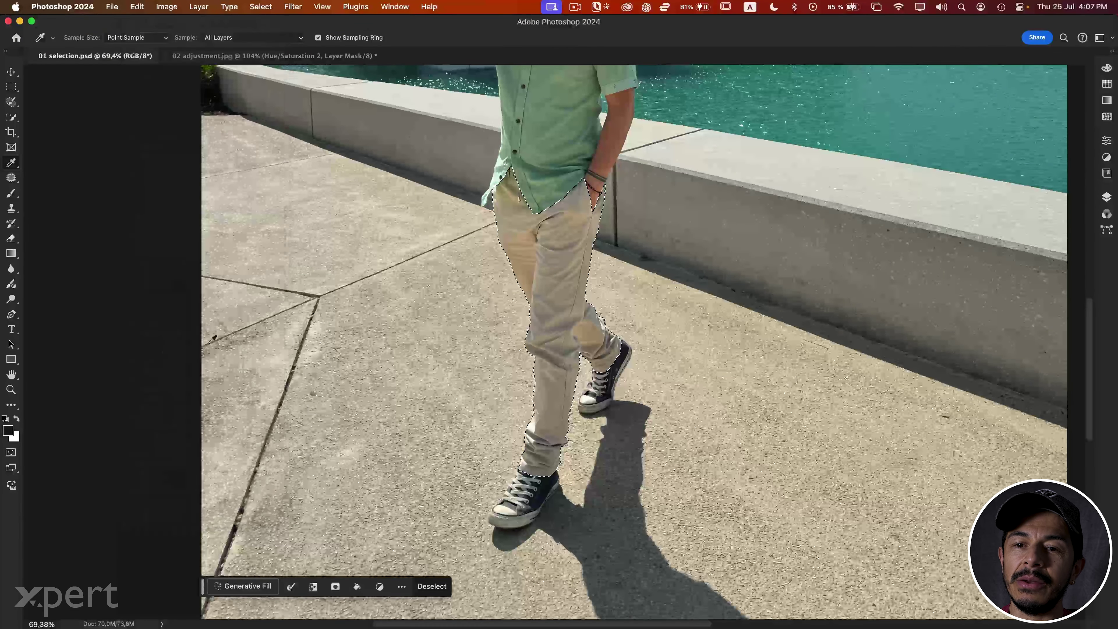
click(256, 588)
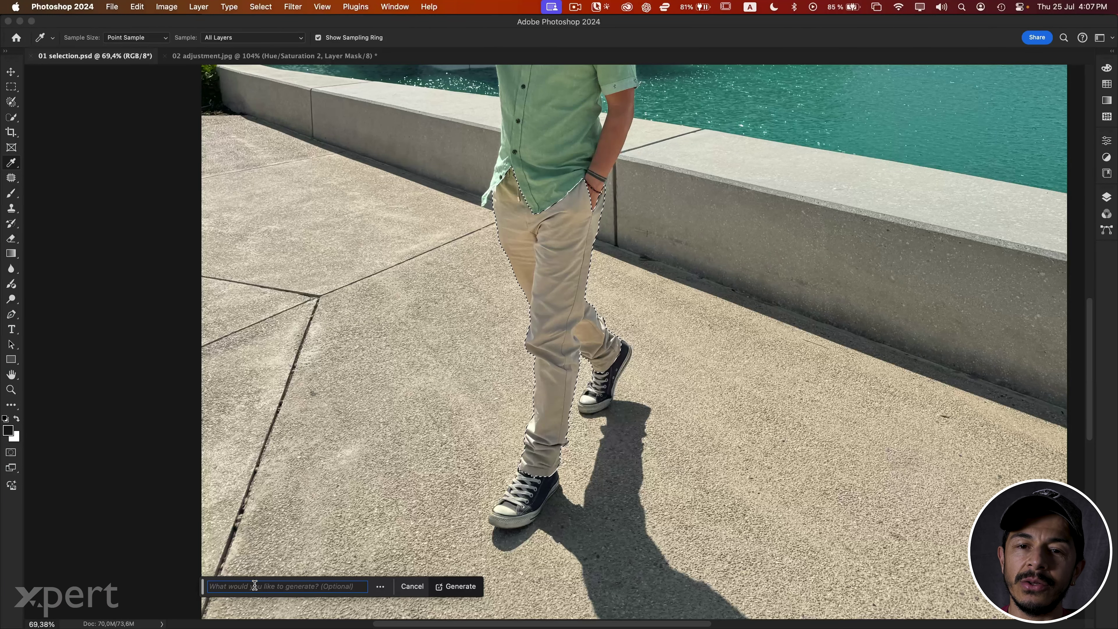
text(bku)
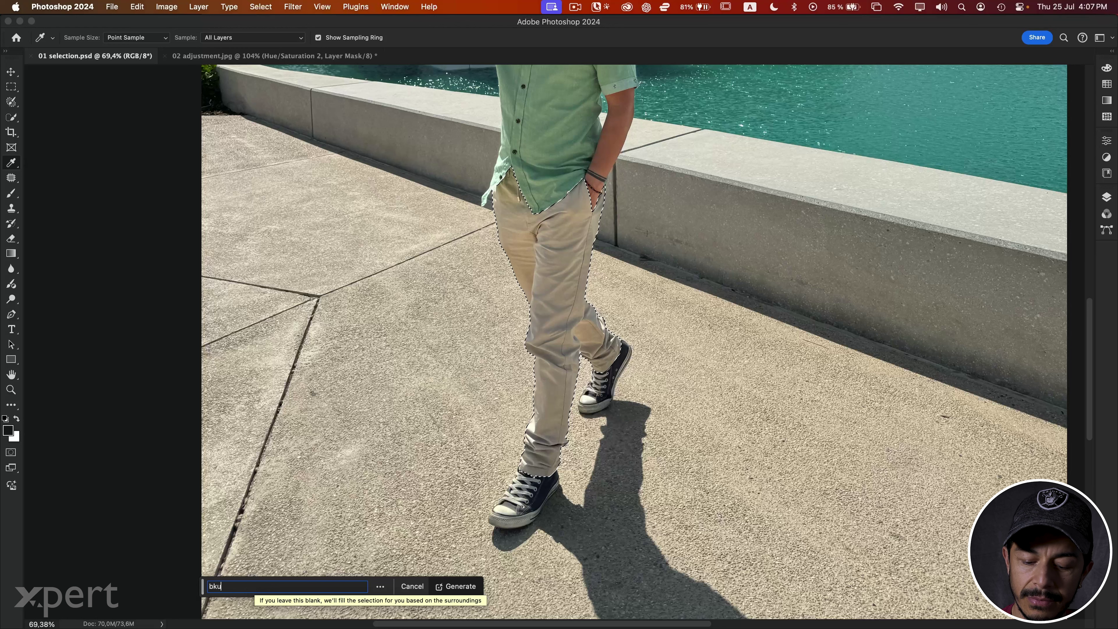
text(e jean)
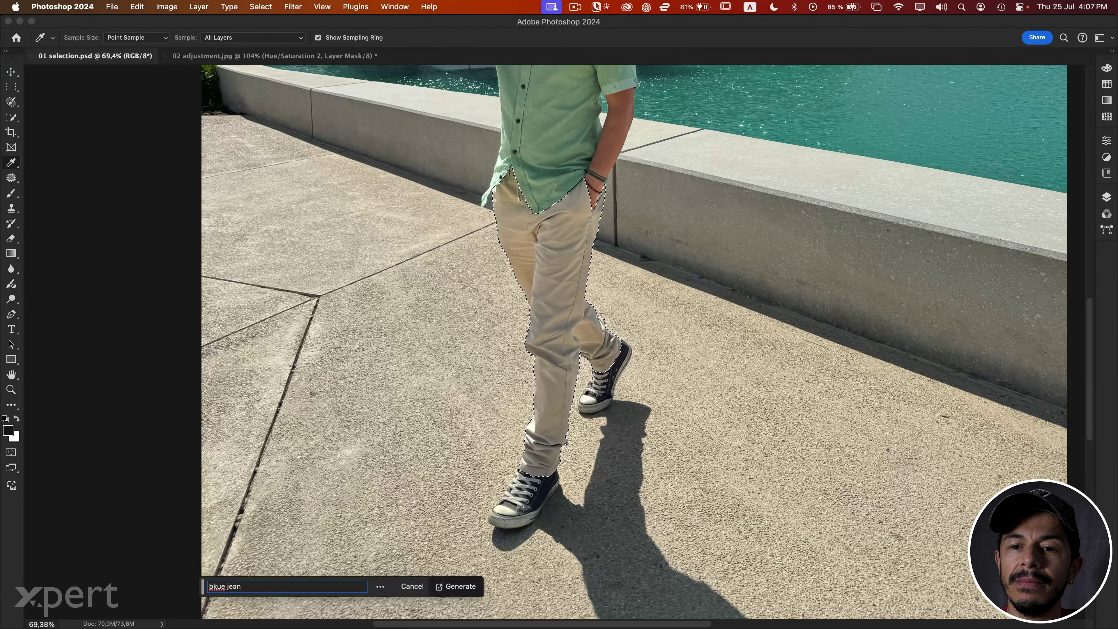
key(BackSpace)
text(l)
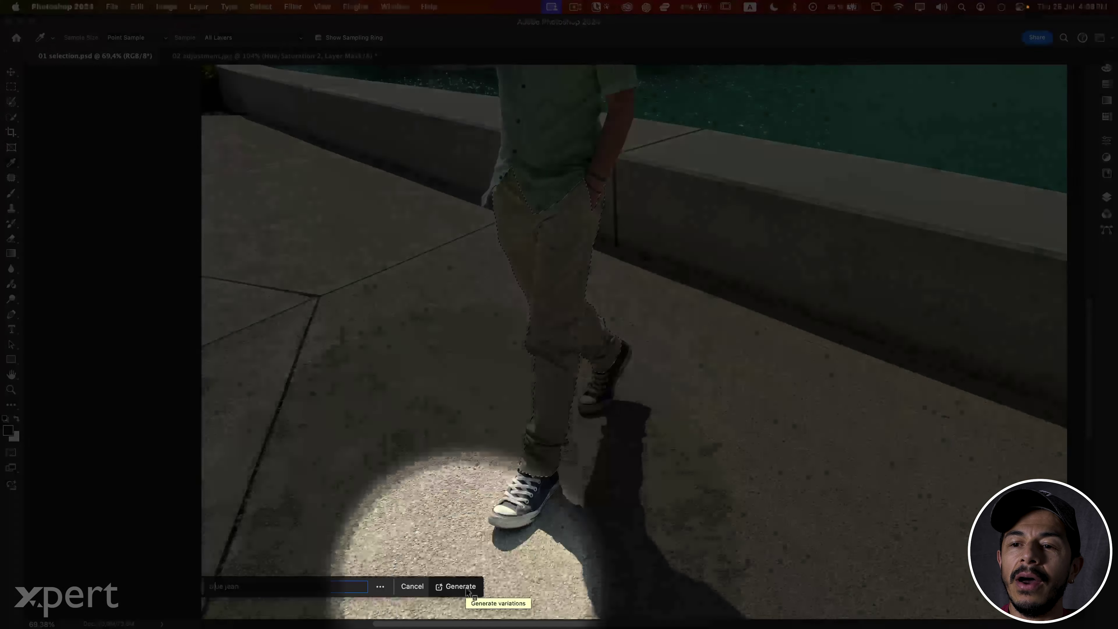
Generate jeans from the 'blue jean' prompt and check the new generative layer.
click(468, 591)
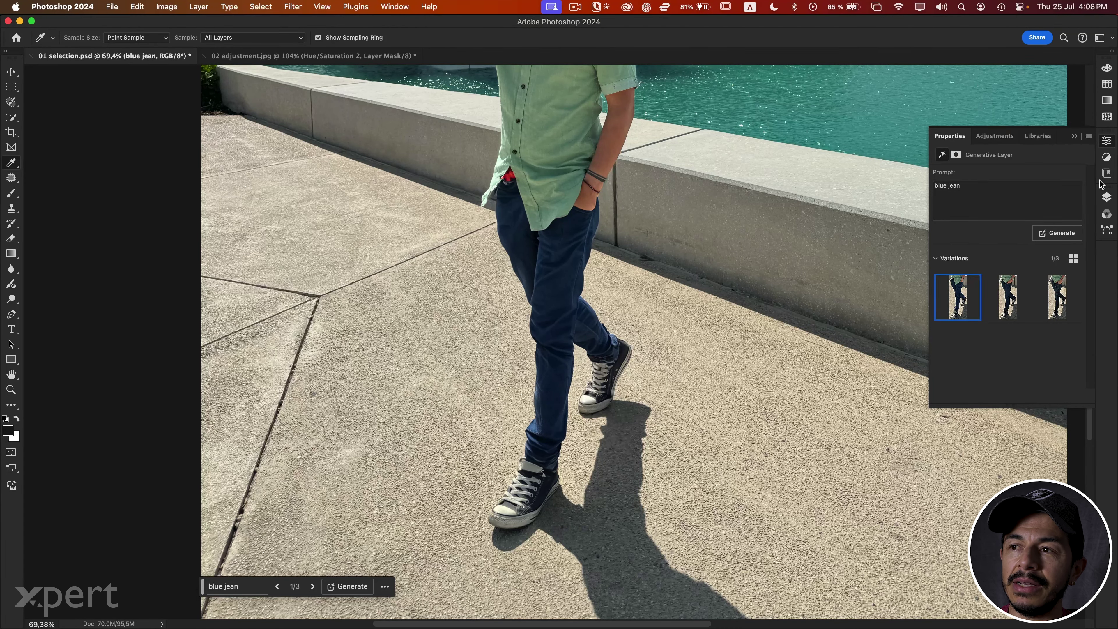
click(1107, 197)
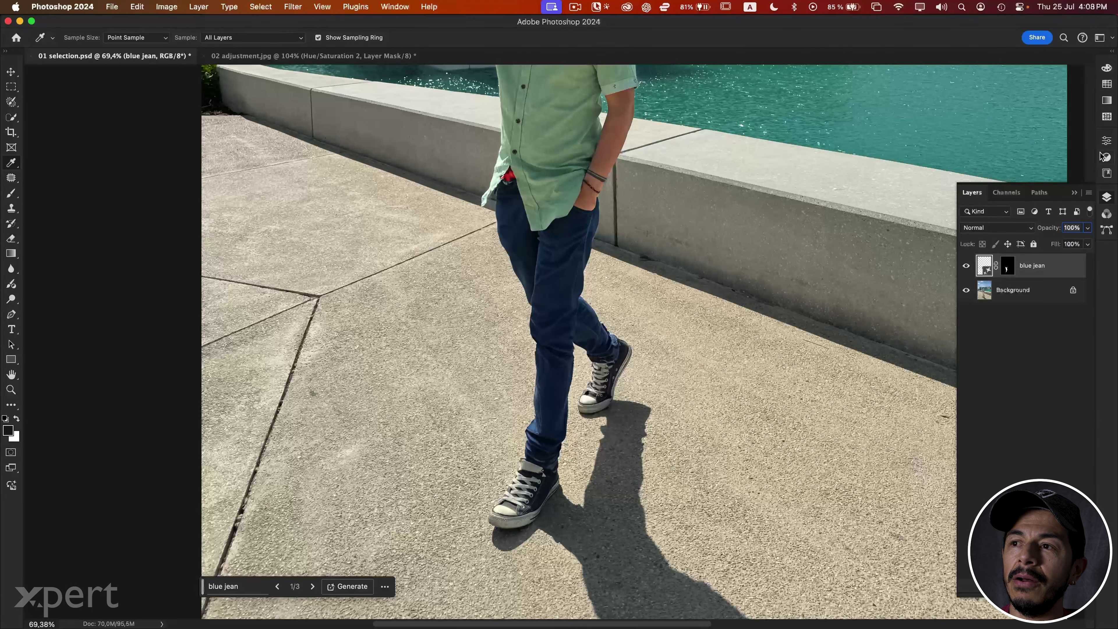
click(1106, 141)
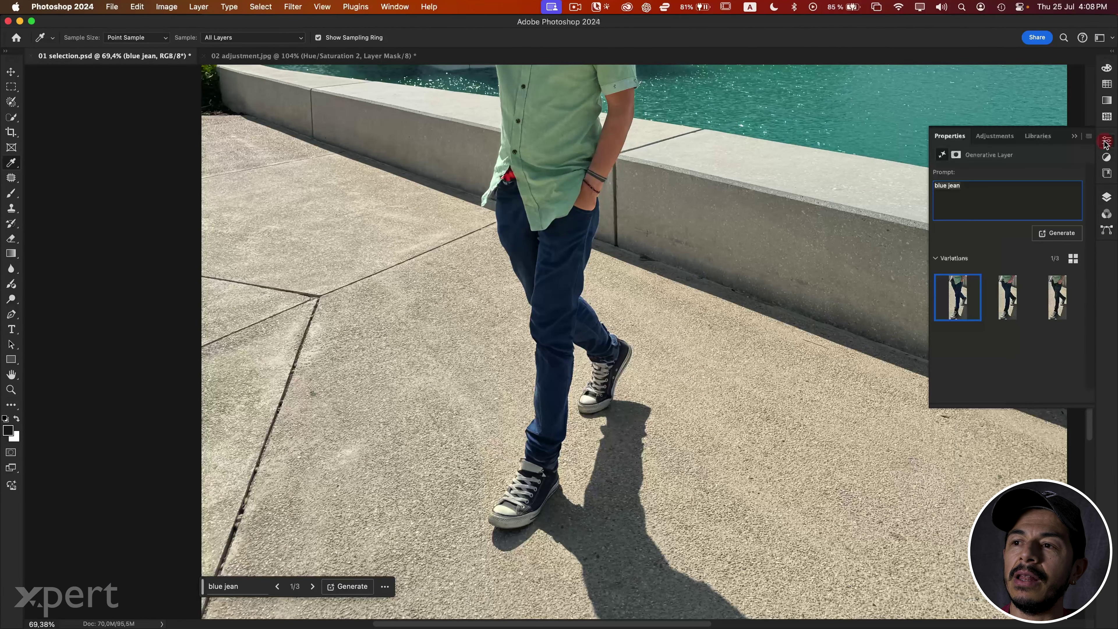
Cycle through the three jeans variations and settle on the darker third one.
click(1006, 300)
click(1055, 298)
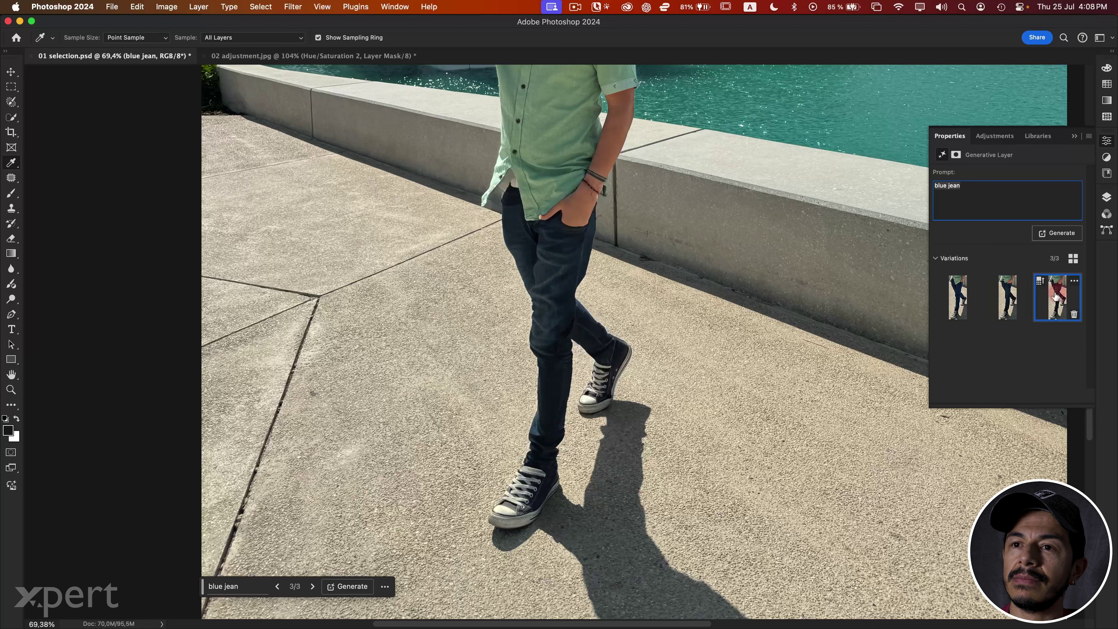
click(962, 304)
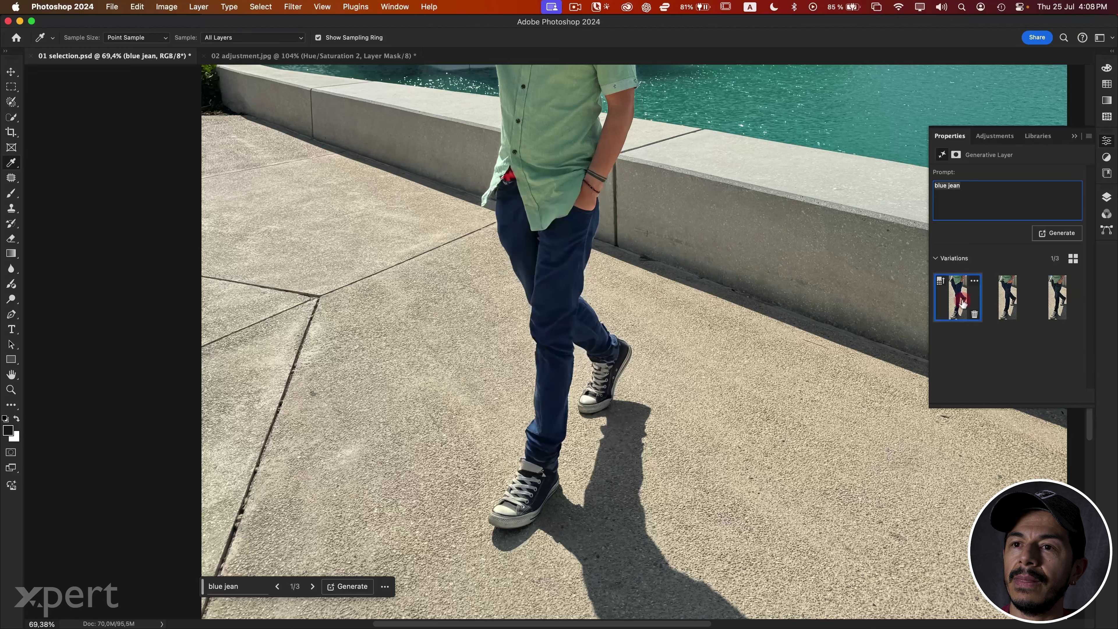
click(1052, 290)
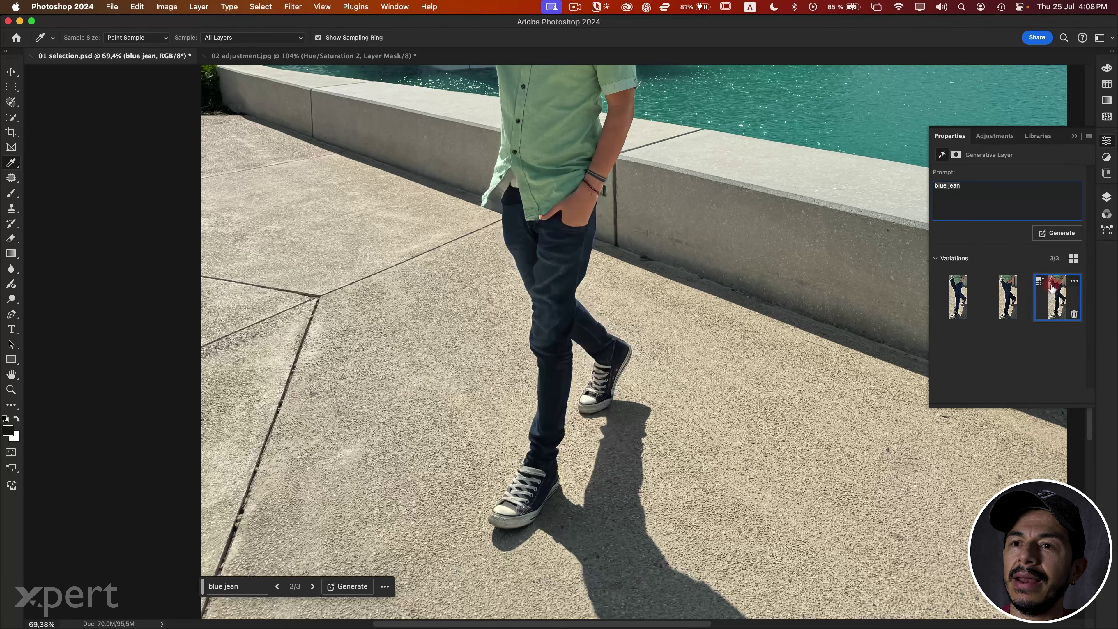
click(1010, 291)
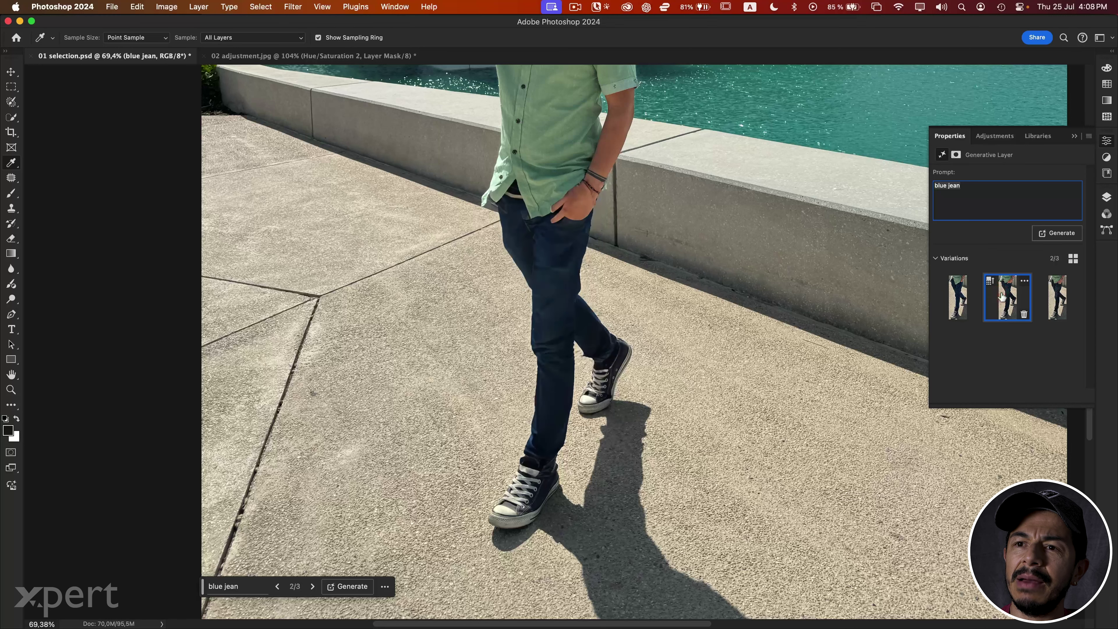
click(1059, 295)
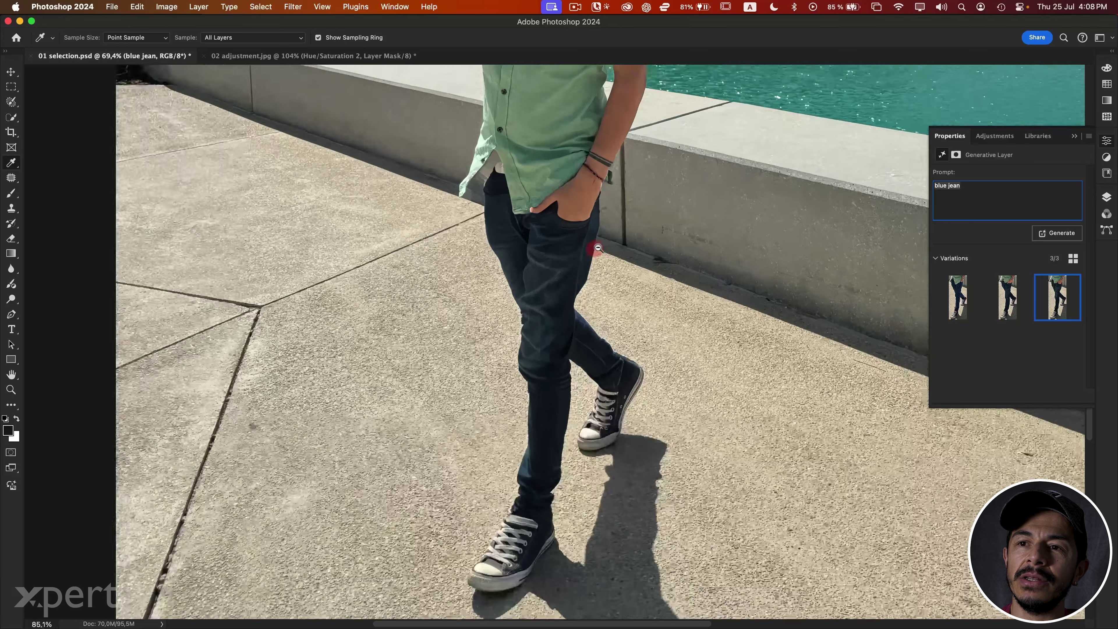
Zoom into the jeans pocket and create an Enhance detail version of the third variation.
mouse_move(583, 254)
mouse_down()
mouse_move(637, 223)
mouse_move(597, 238)
mouse_up()
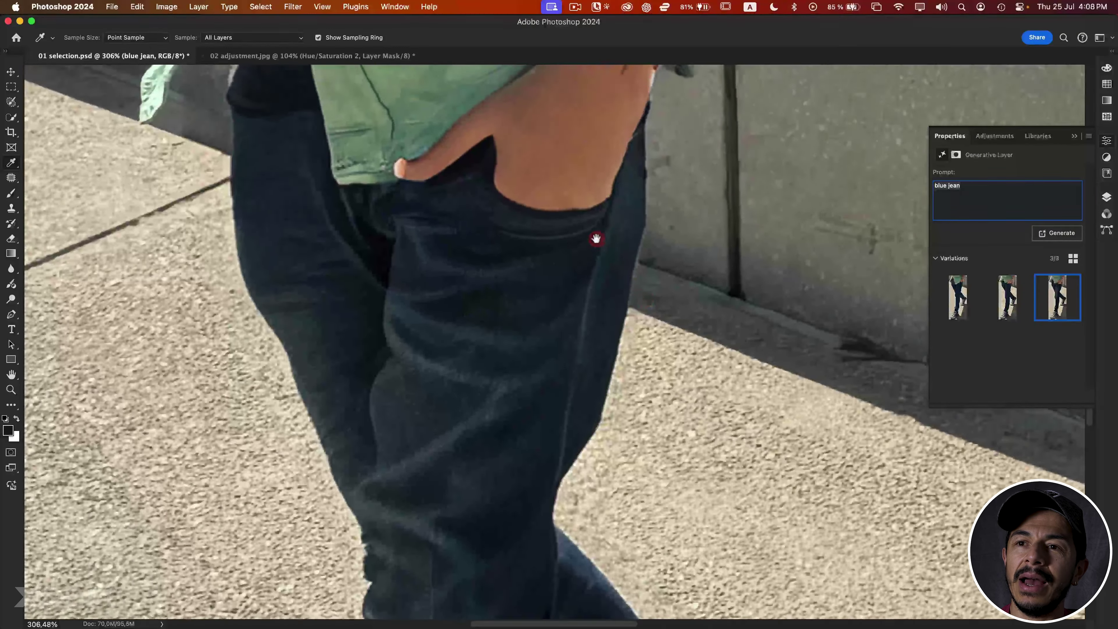
mouse_move(519, 230)
mouse_down()
mouse_move(586, 220)
mouse_move(558, 220)
mouse_up()
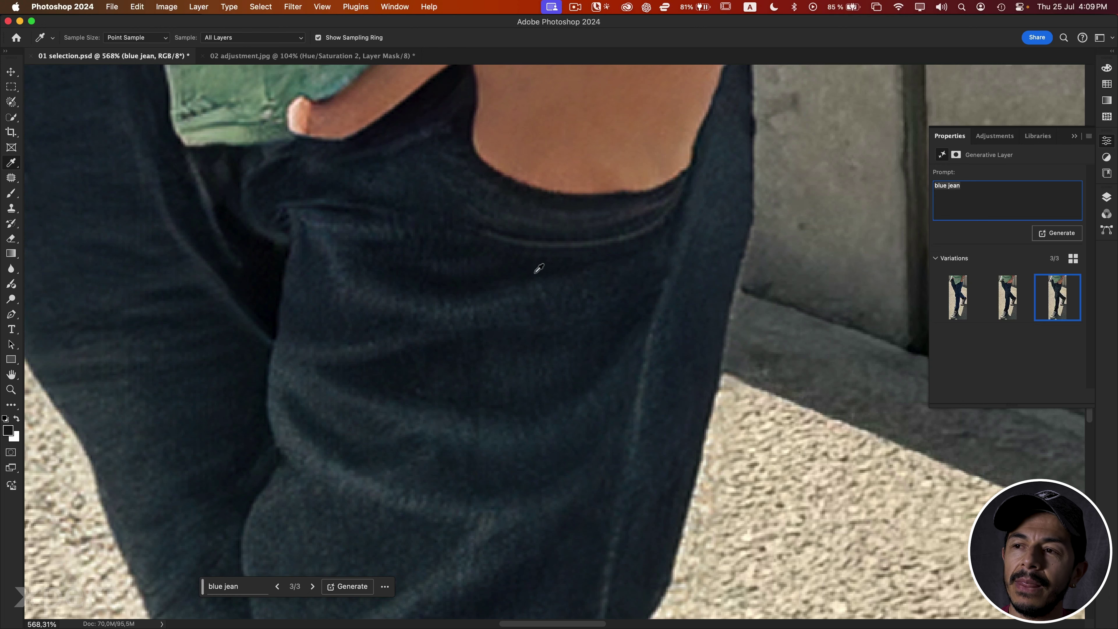
mouse_move(1057, 297)
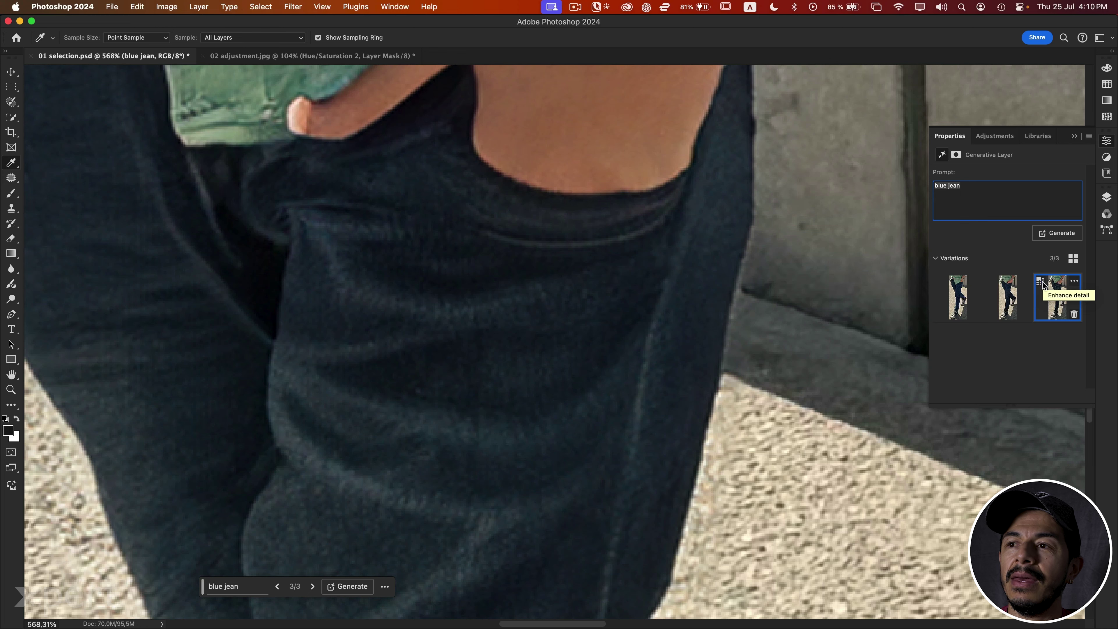
click(1041, 282)
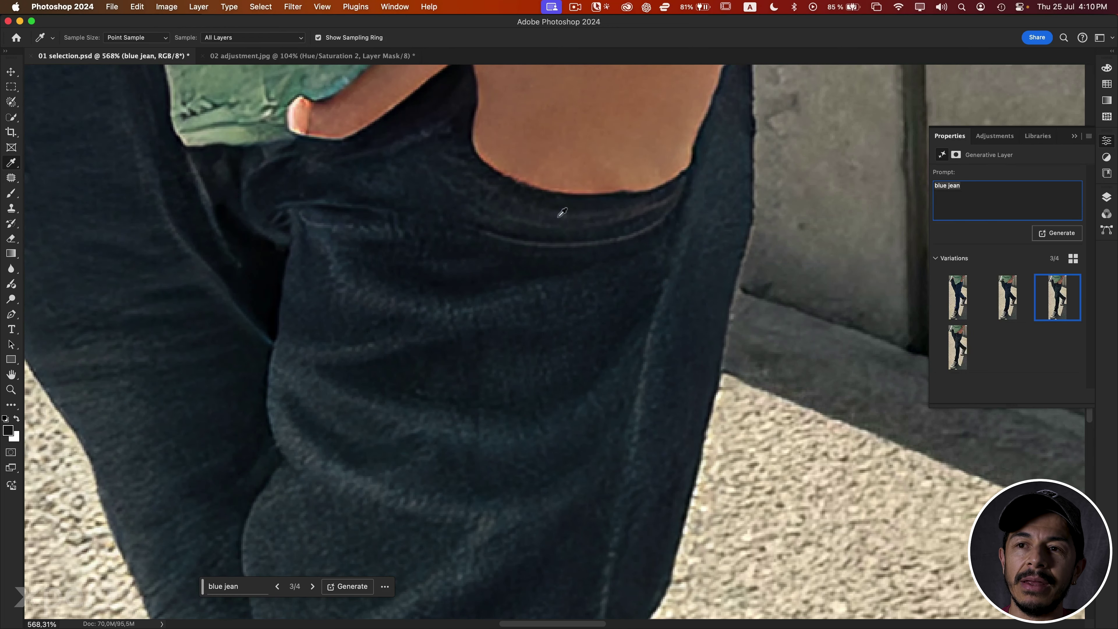
drag(563, 213, 575, 210)
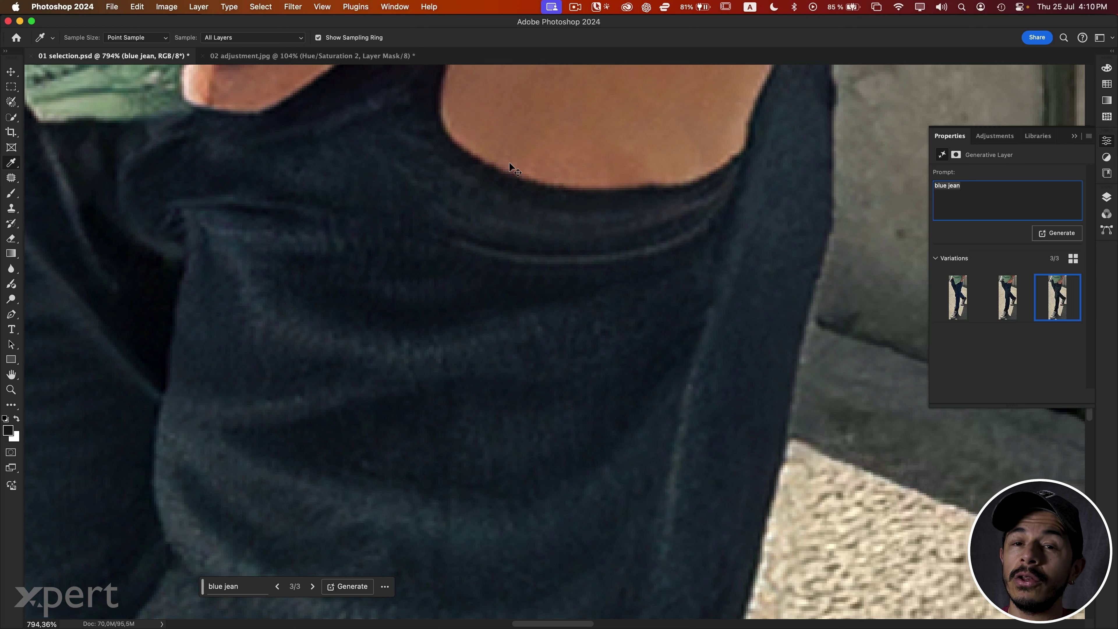
key(super+z)
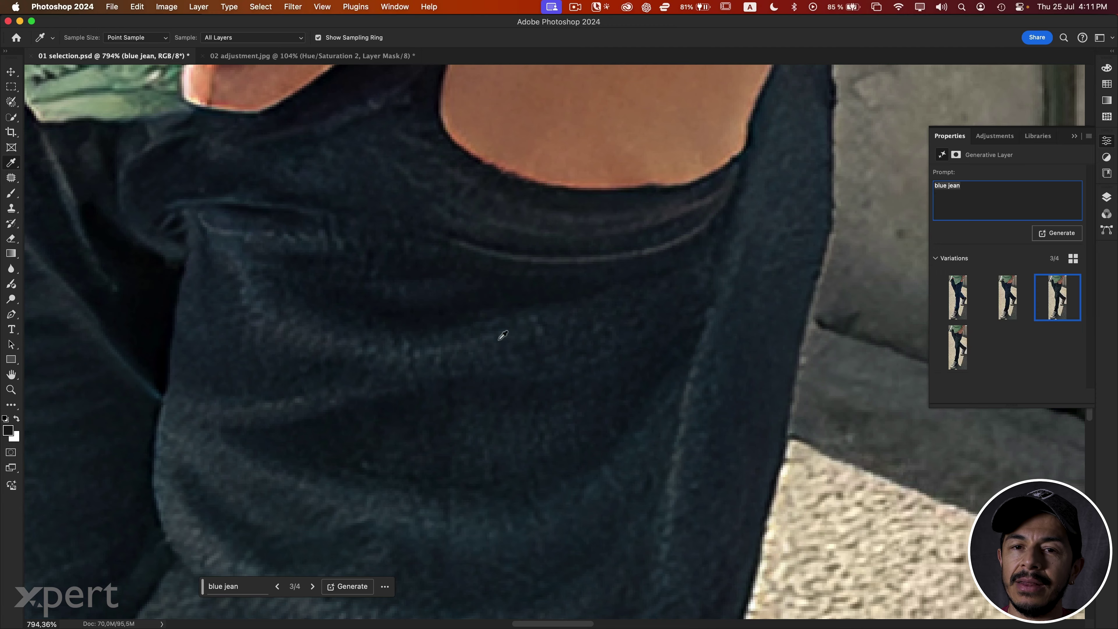
Zoom to about 52% on the man in jeans, then start a 2048 × 2048 px document.
key(super+0)
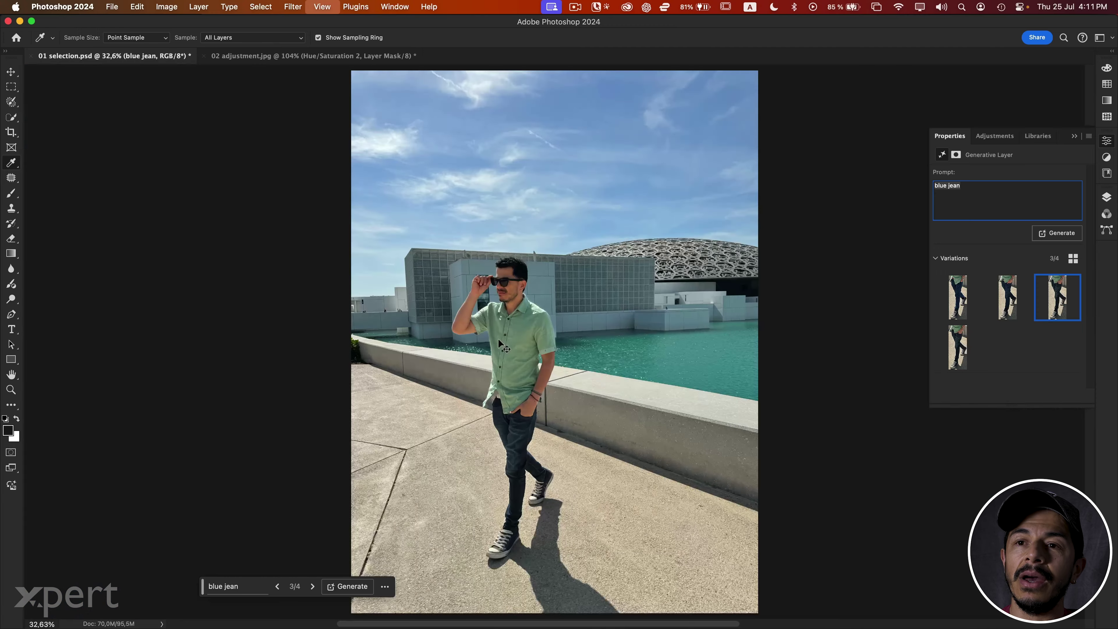
drag(511, 492, 539, 490)
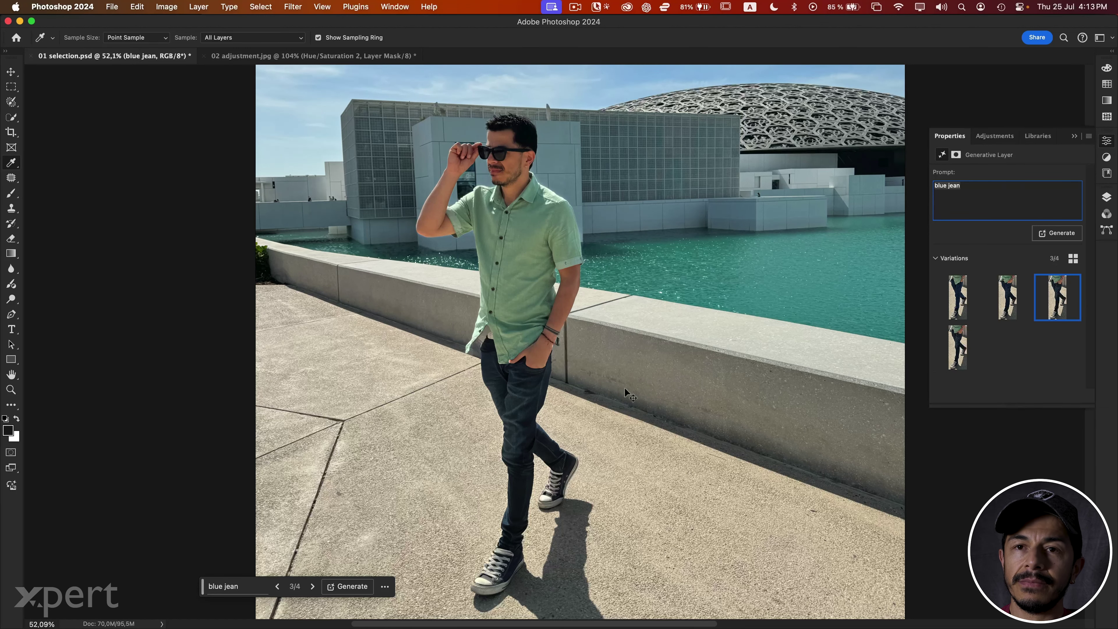
key(super+n)
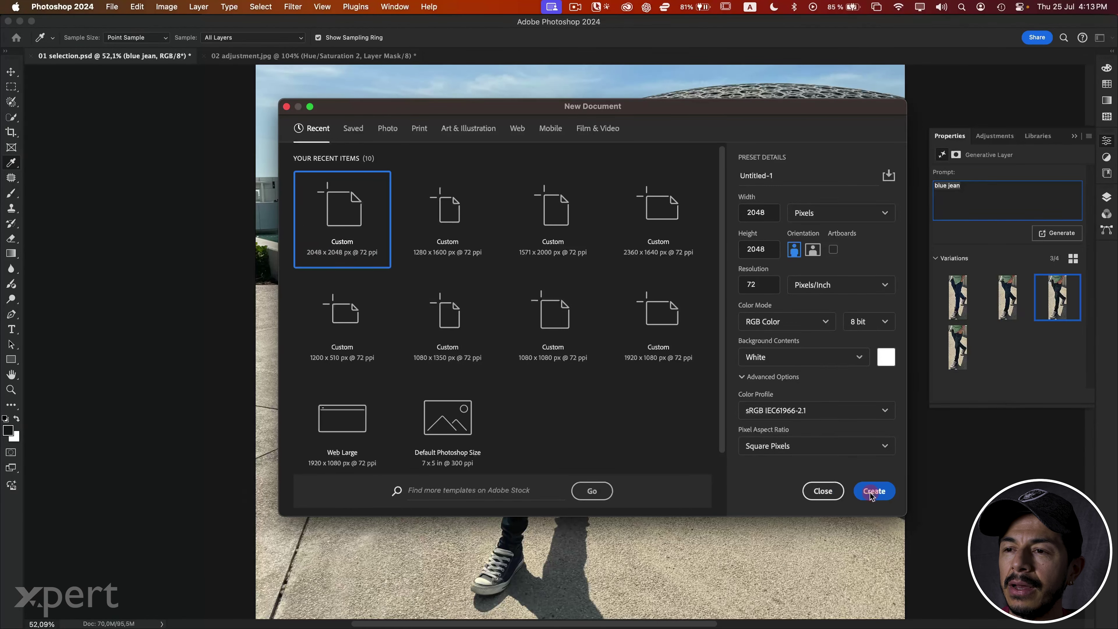
Create the blank 2048 × 2048 px Untitled-1 canvas and collapse the Properties panel.
click(870, 493)
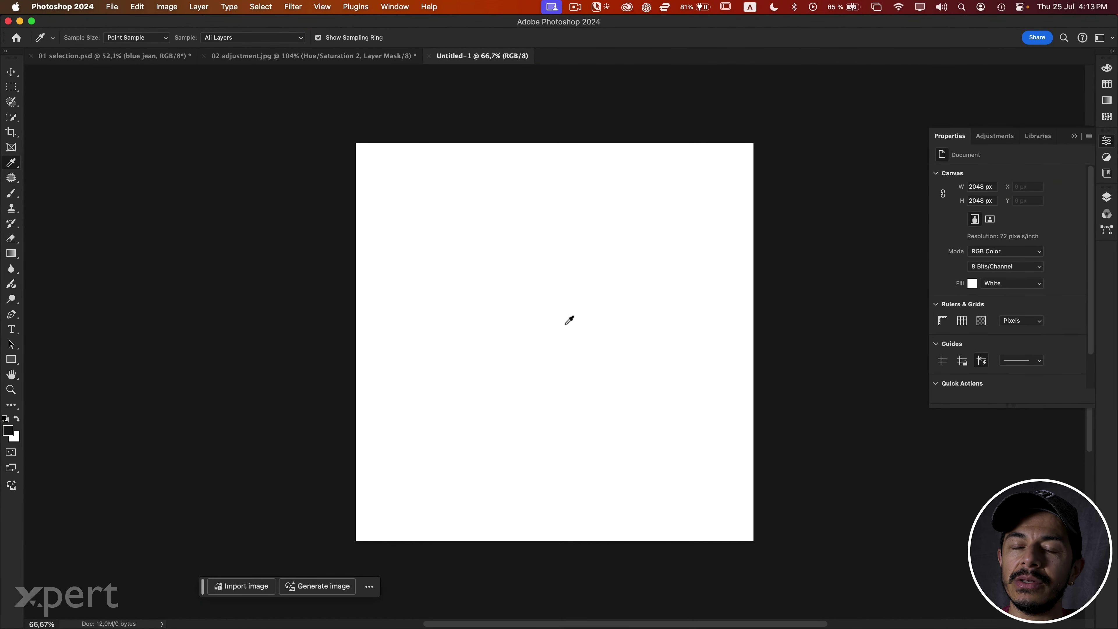
click(1107, 141)
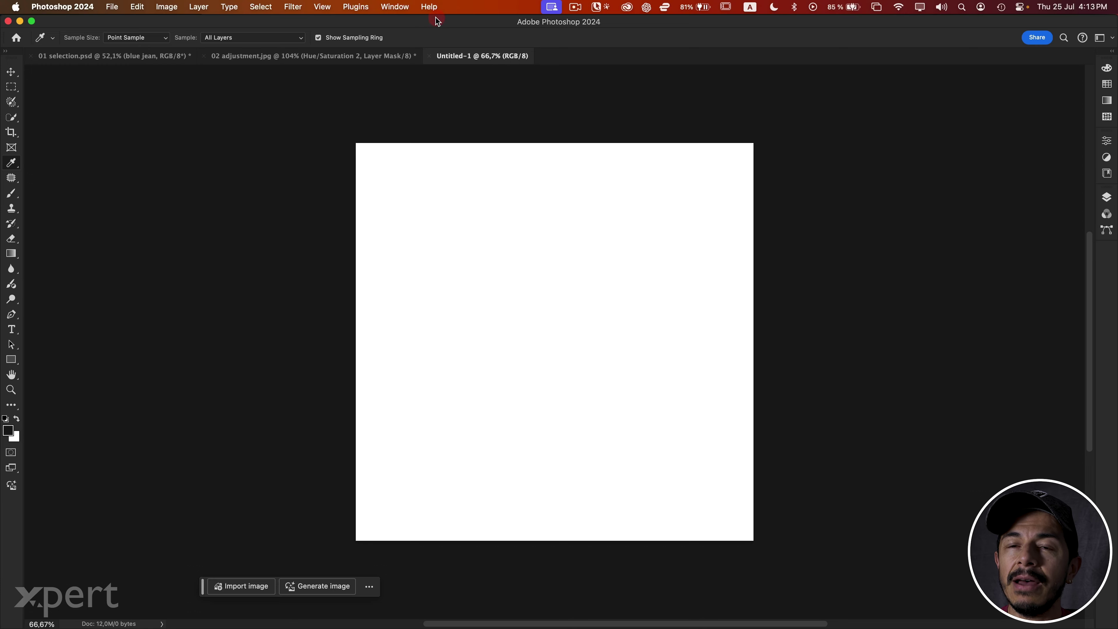
click(136, 5)
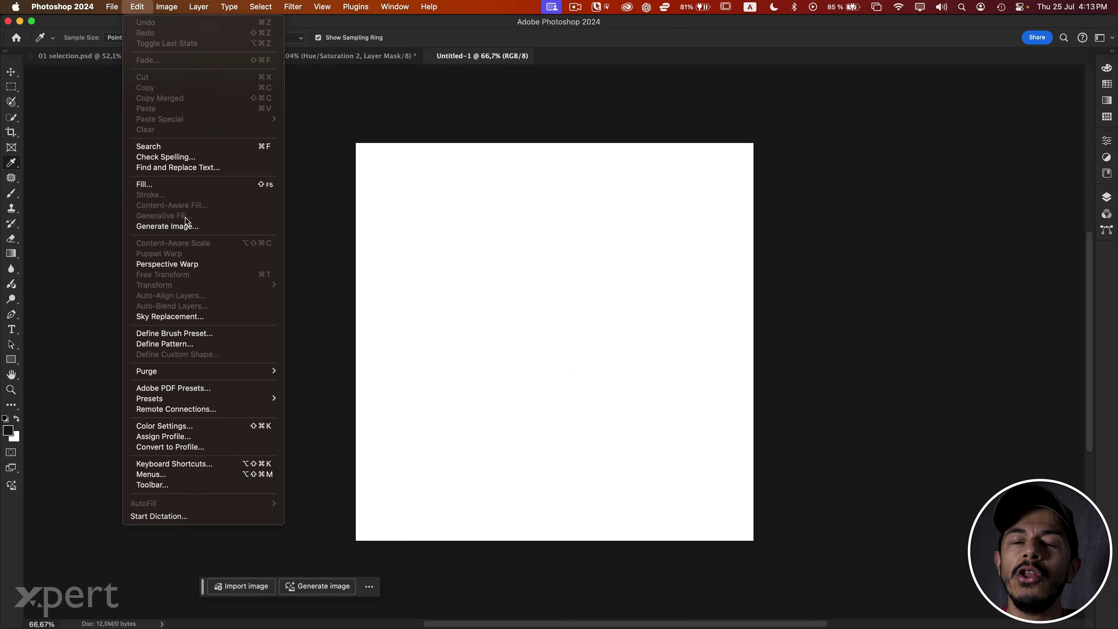
key(Escape)
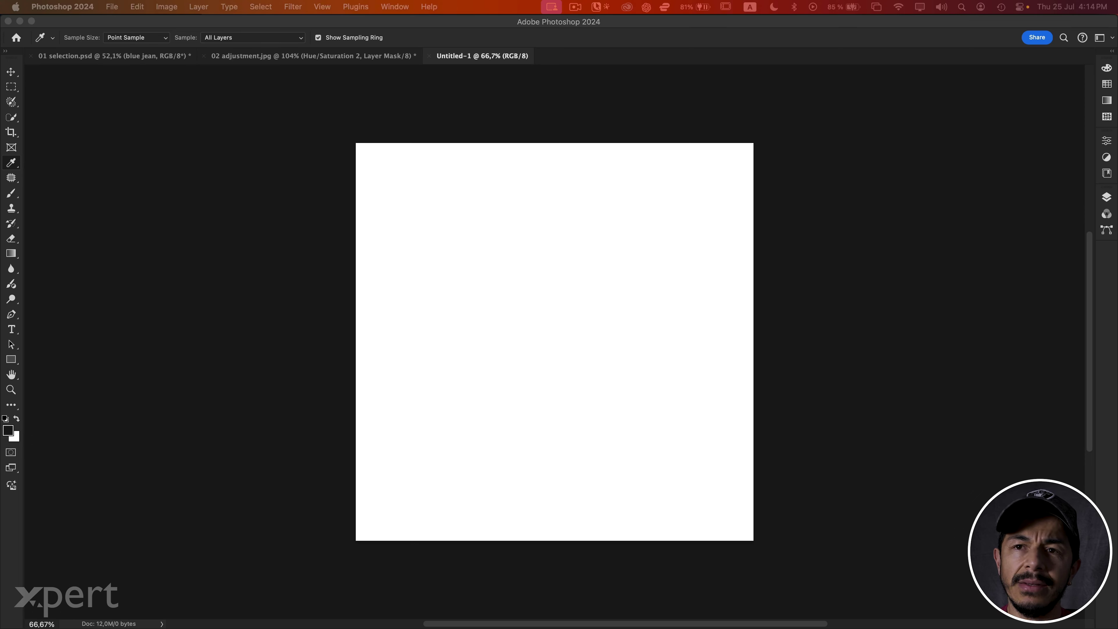
click(477, 25)
mouse_move(559, 626)
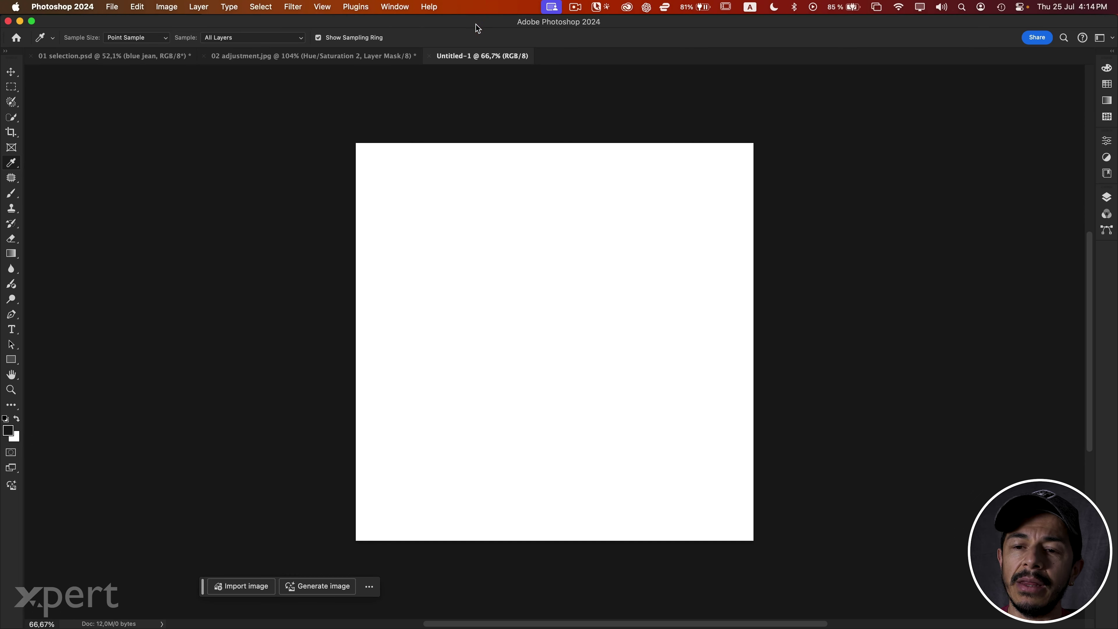
Open the Generate image prompt window and move it to the centre of the screen.
click(321, 588)
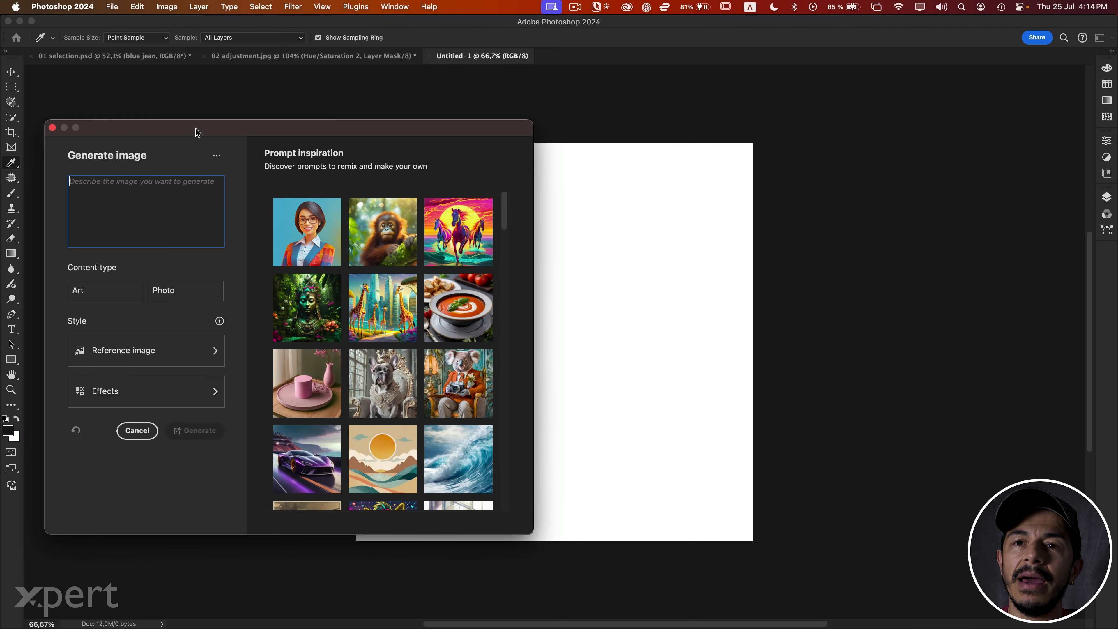
mouse_move(196, 128)
mouse_down()
mouse_move(465, 106)
mouse_move(412, 124)
mouse_move(432, 129)
mouse_up()
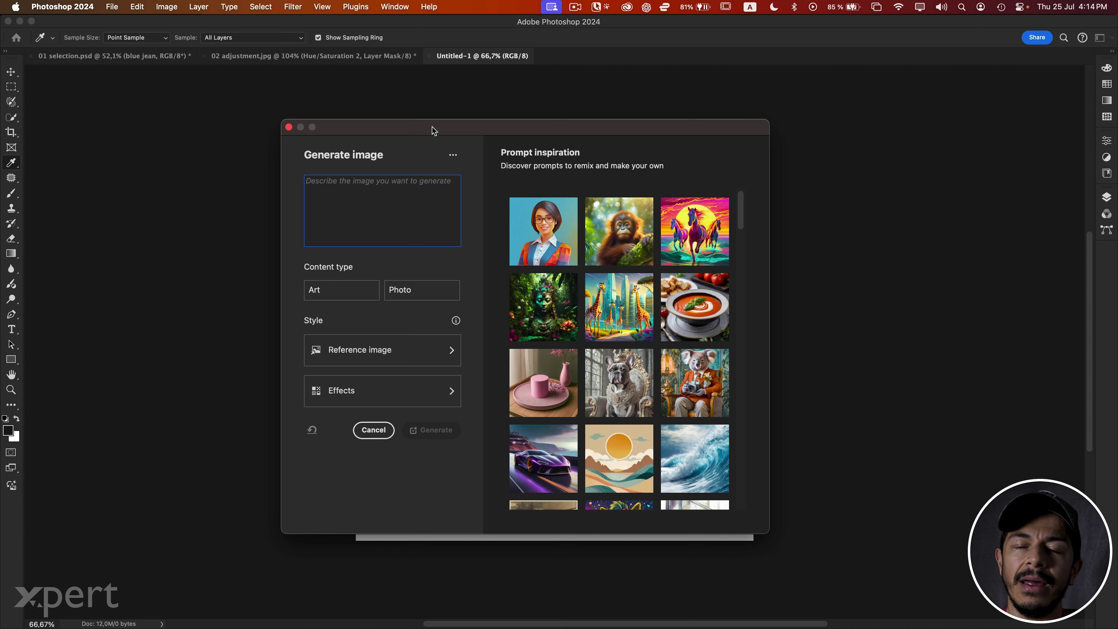
Enter the fashion-photography prompt for a woman in a red mantilla, with Photo content type.
click(342, 195)
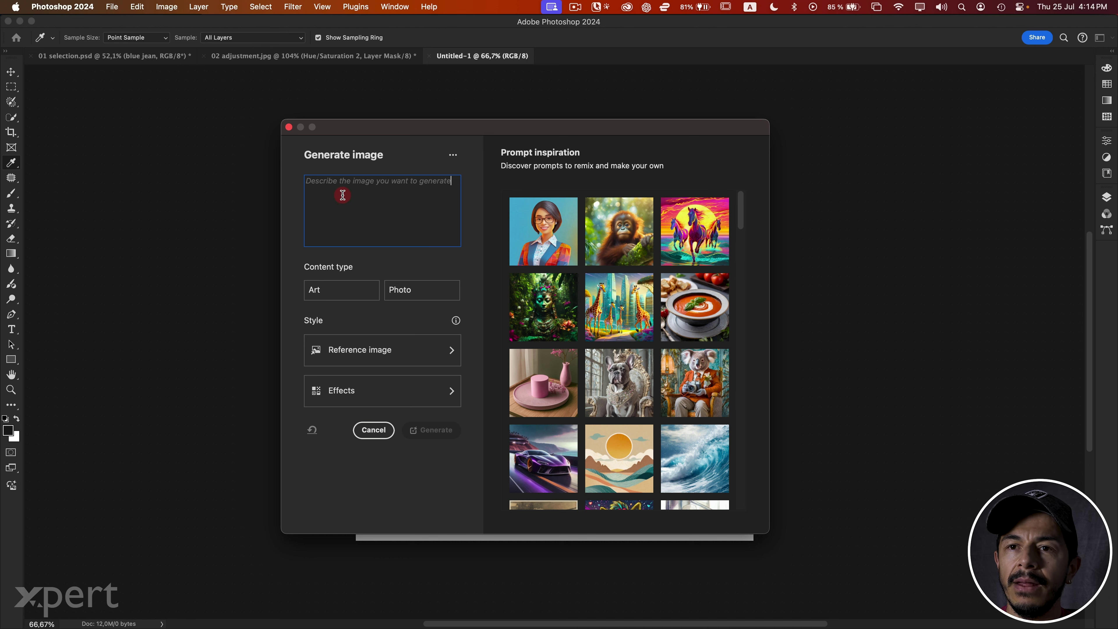
text(Fashion photography. A close up of a woman black with expressive eyes wearing a red mantilla. Hand visible.)
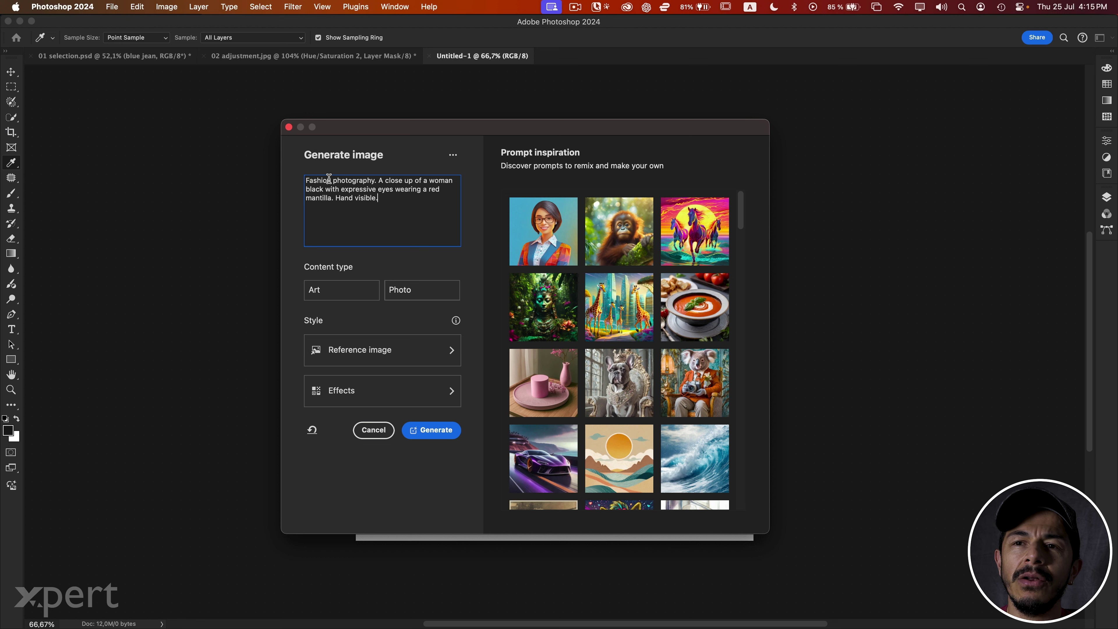
double_click(350, 183)
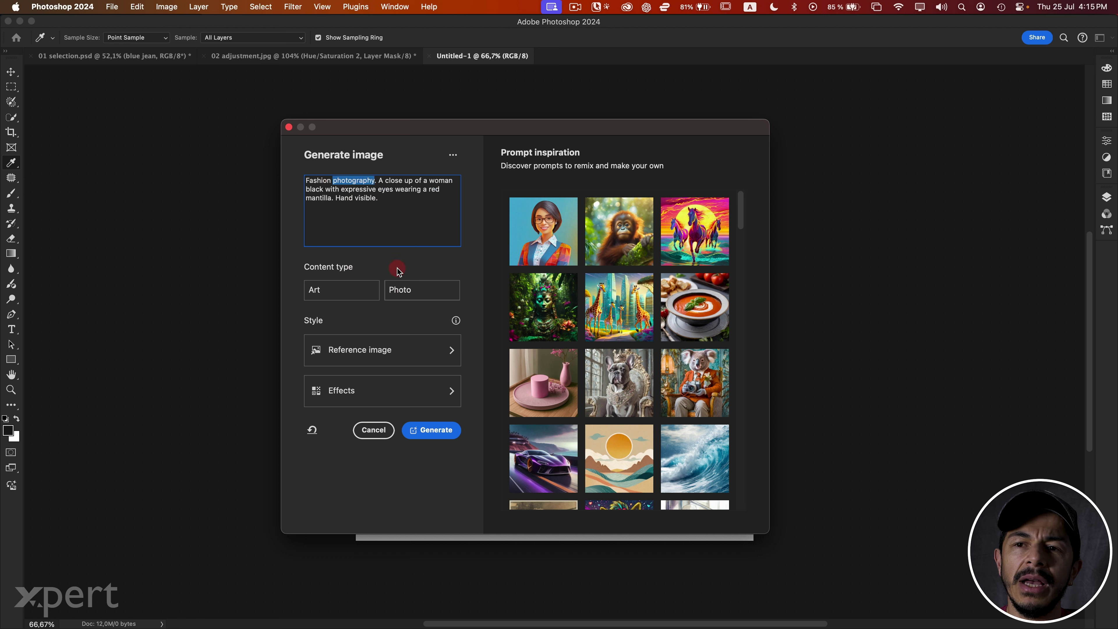
click(412, 291)
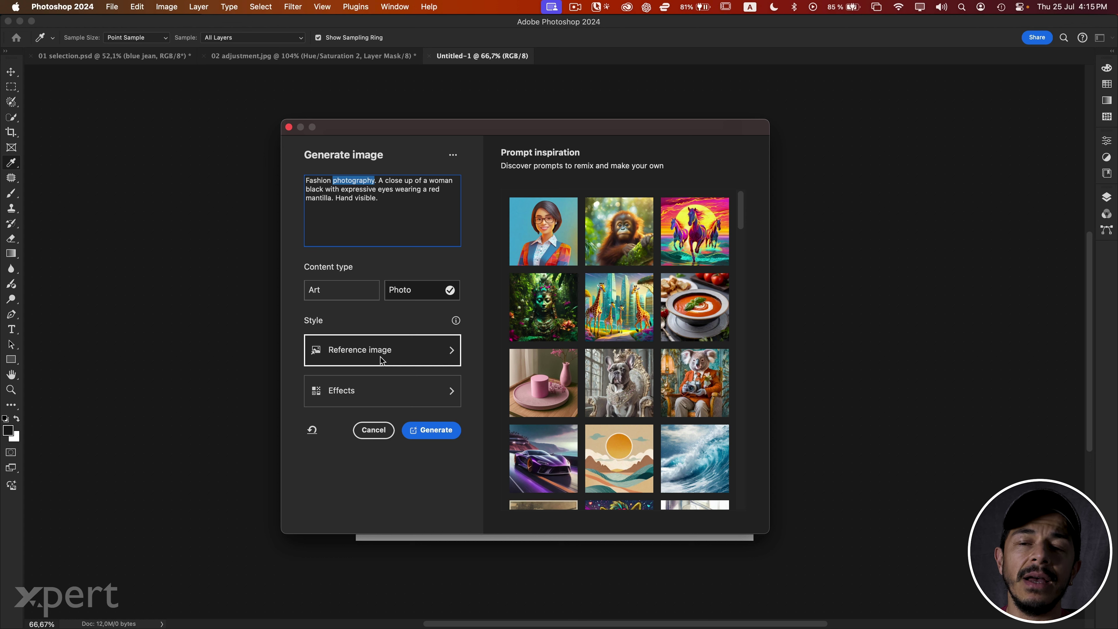
Browse the style Effects without picking one, then generate the portrait.
click(383, 396)
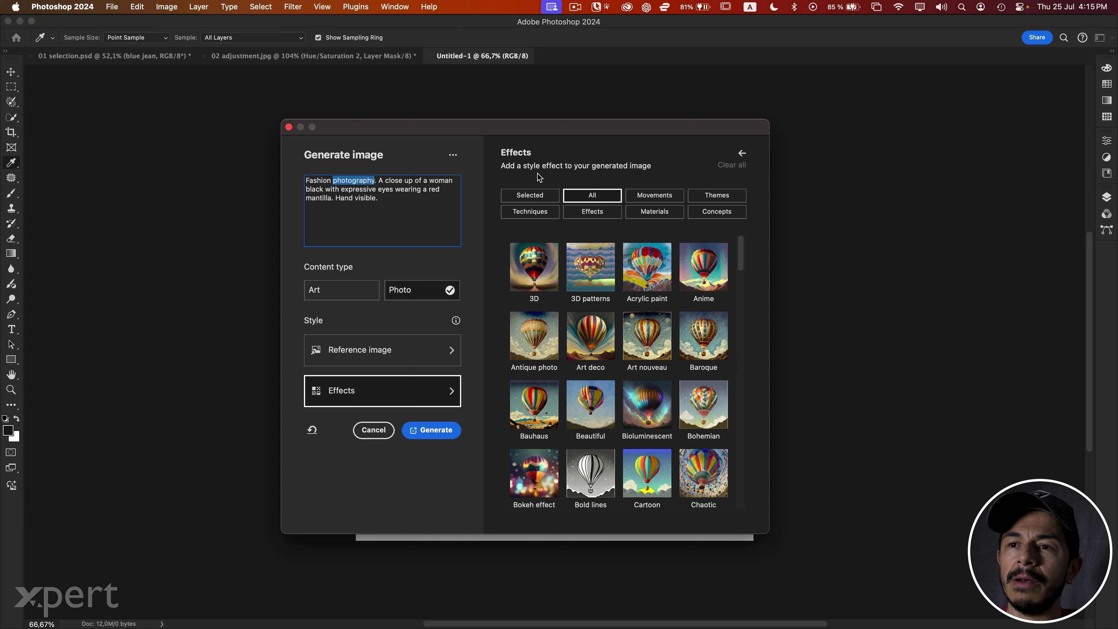
scroll(647, 307, down, 5)
scroll(647, 307, up, 5)
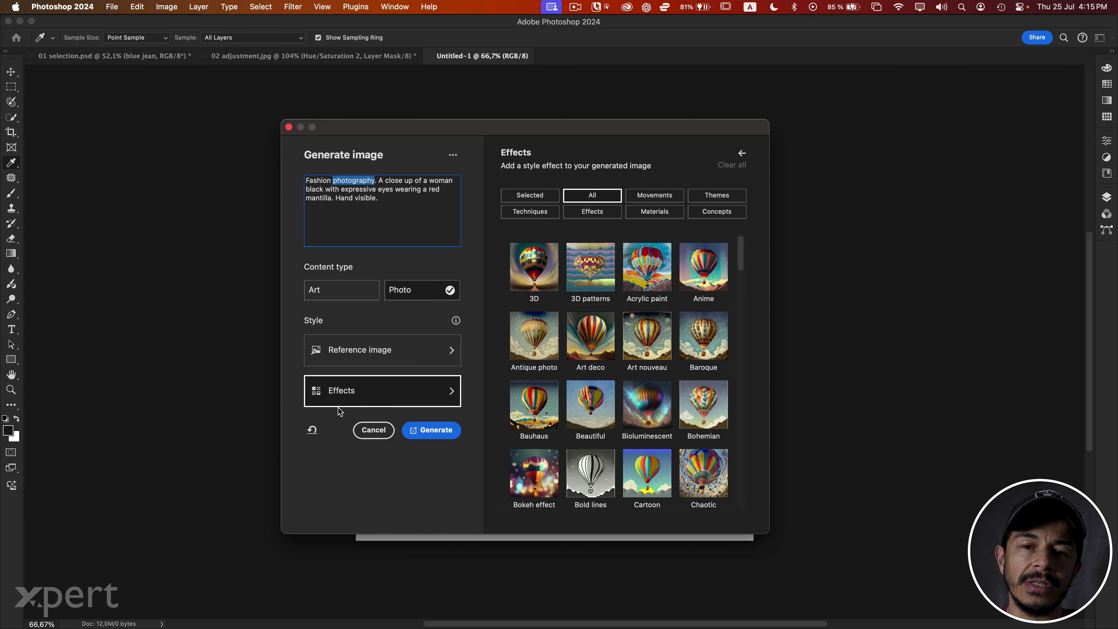
click(351, 392)
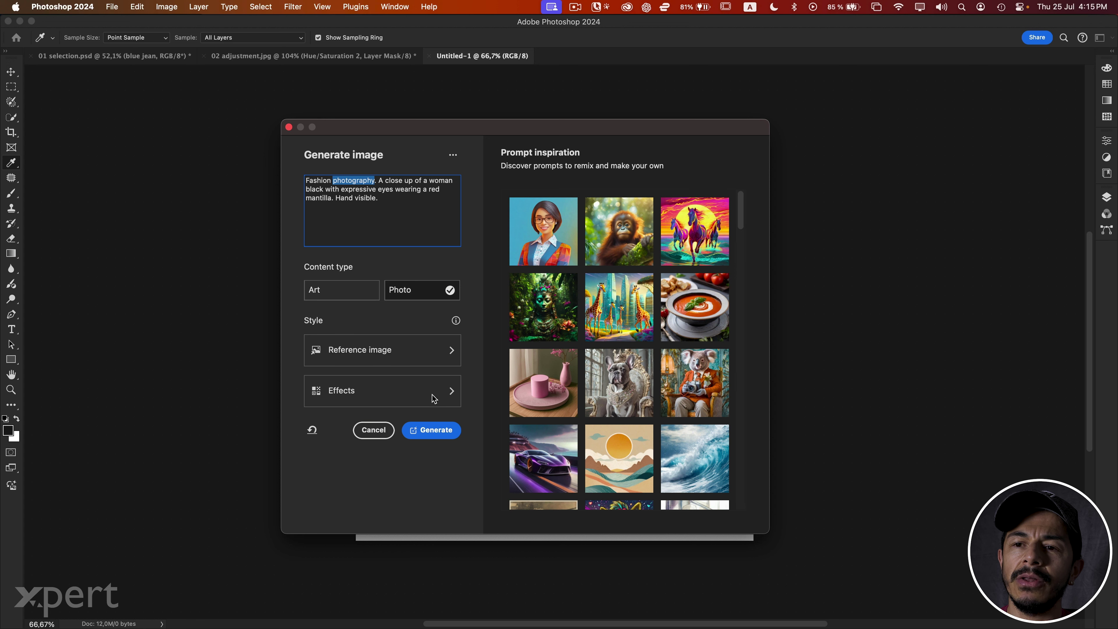
click(440, 430)
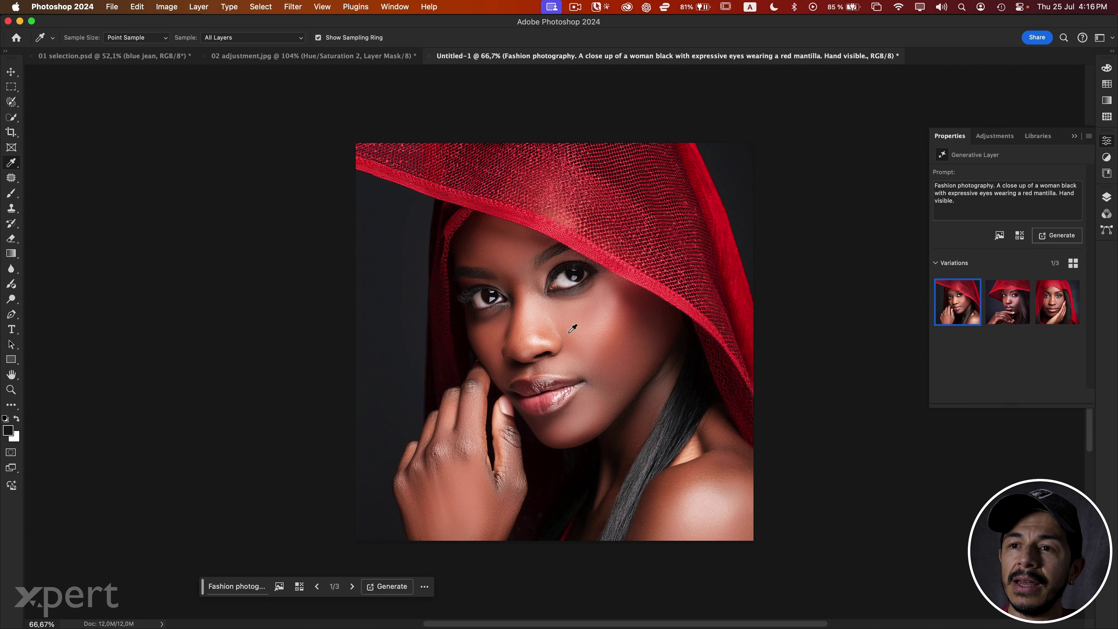
Compare the portrait variations, keep variation 3 with the red hood, and start a new document.
click(1007, 300)
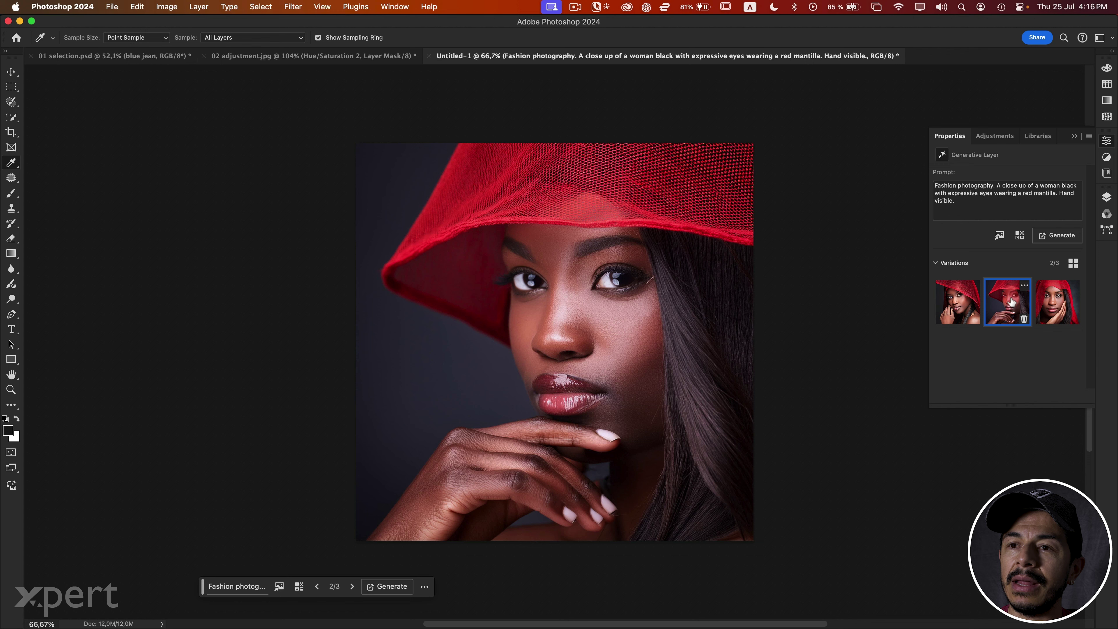
click(1052, 312)
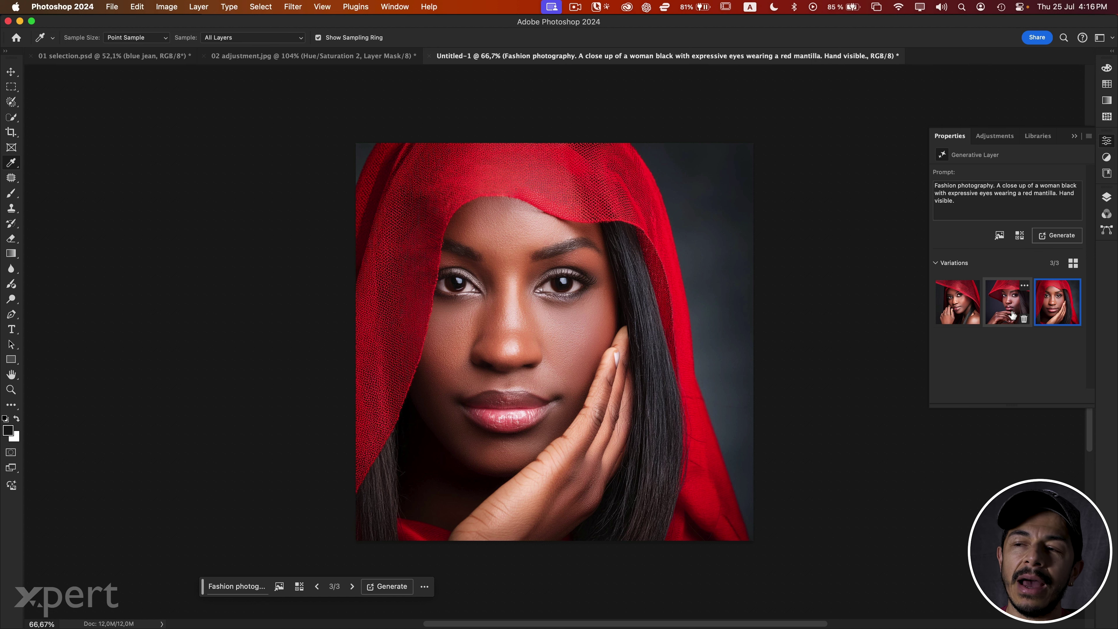
click(971, 304)
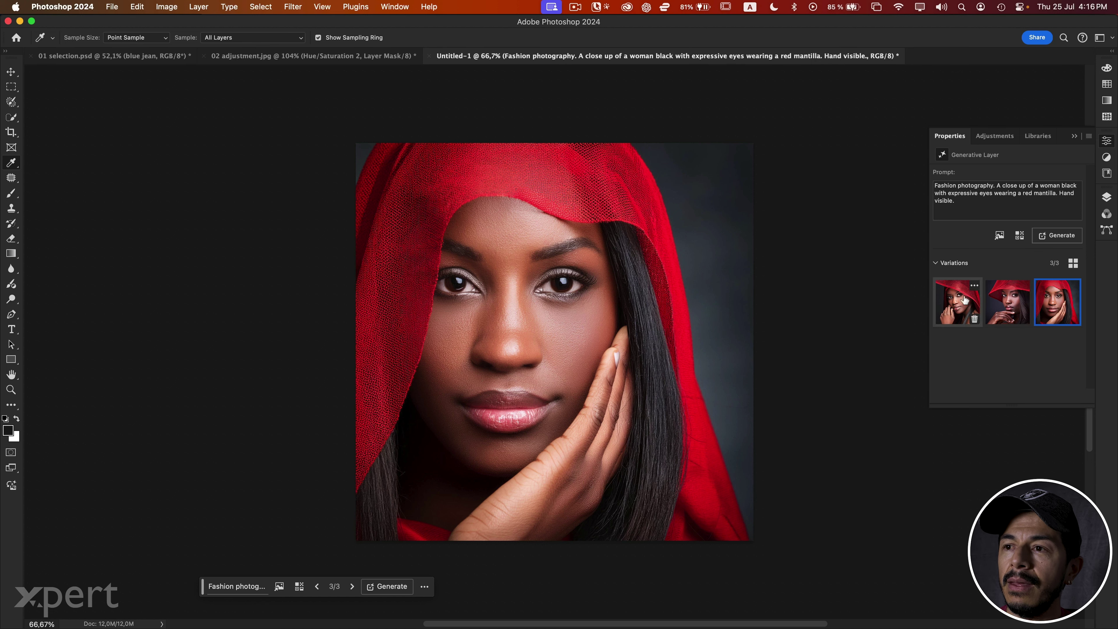
click(1004, 302)
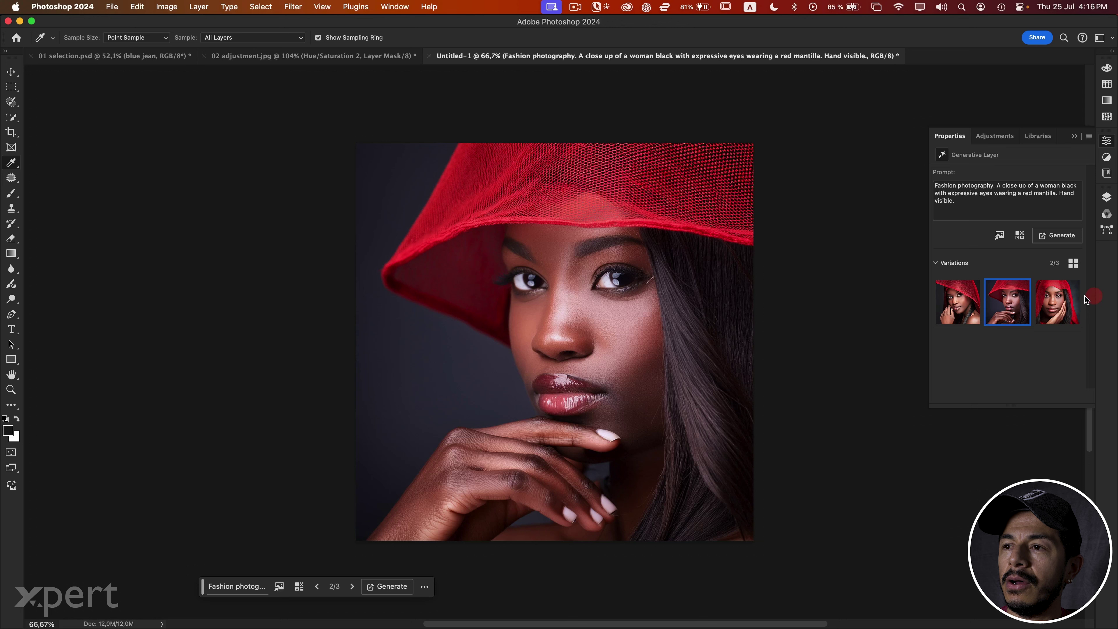
click(1057, 303)
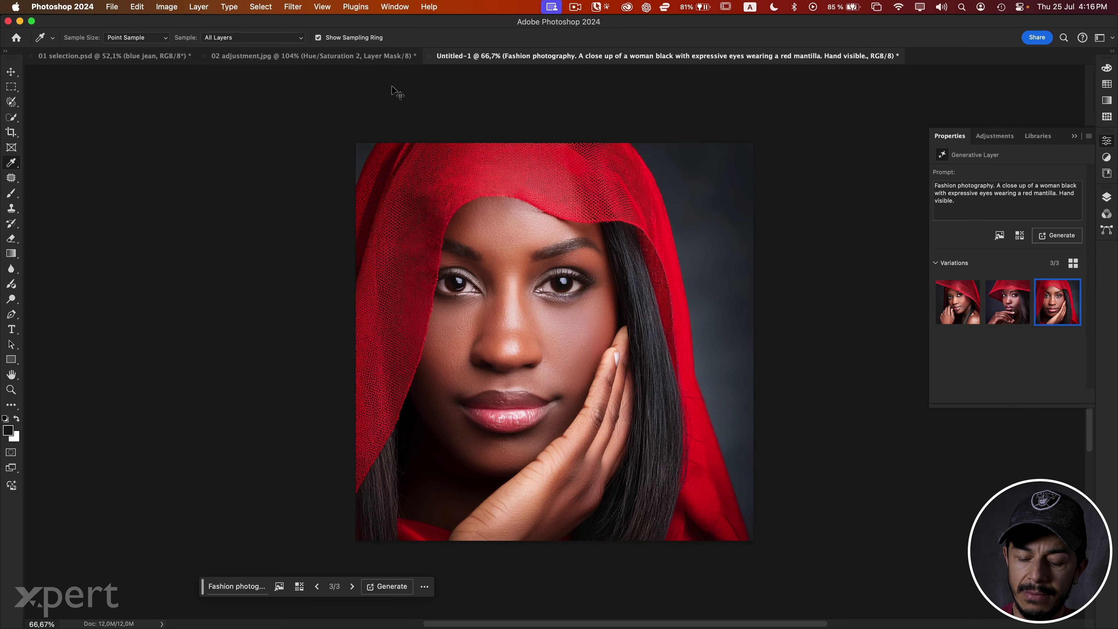
key(super+n)
Create a new 2048 × 2048 px square document.
click(334, 213)
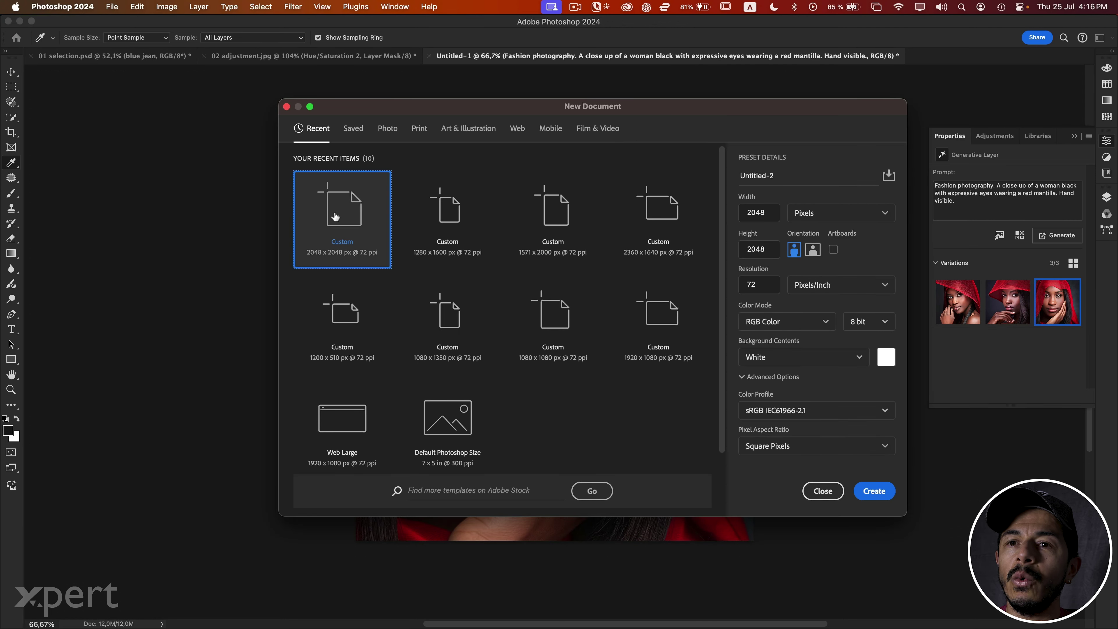
click(868, 490)
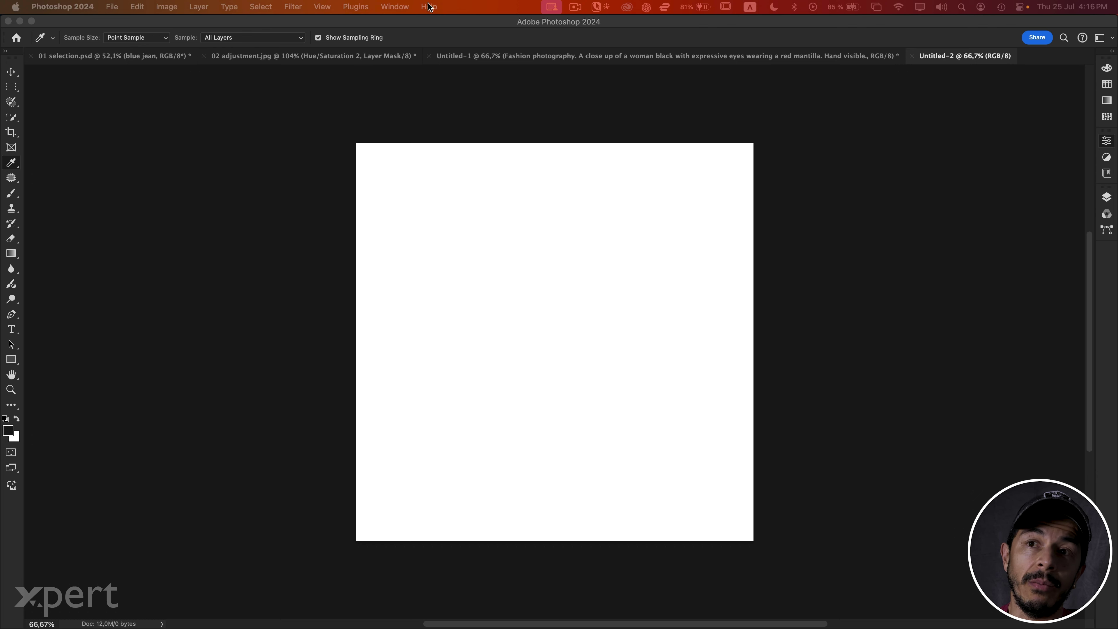
click(428, 20)
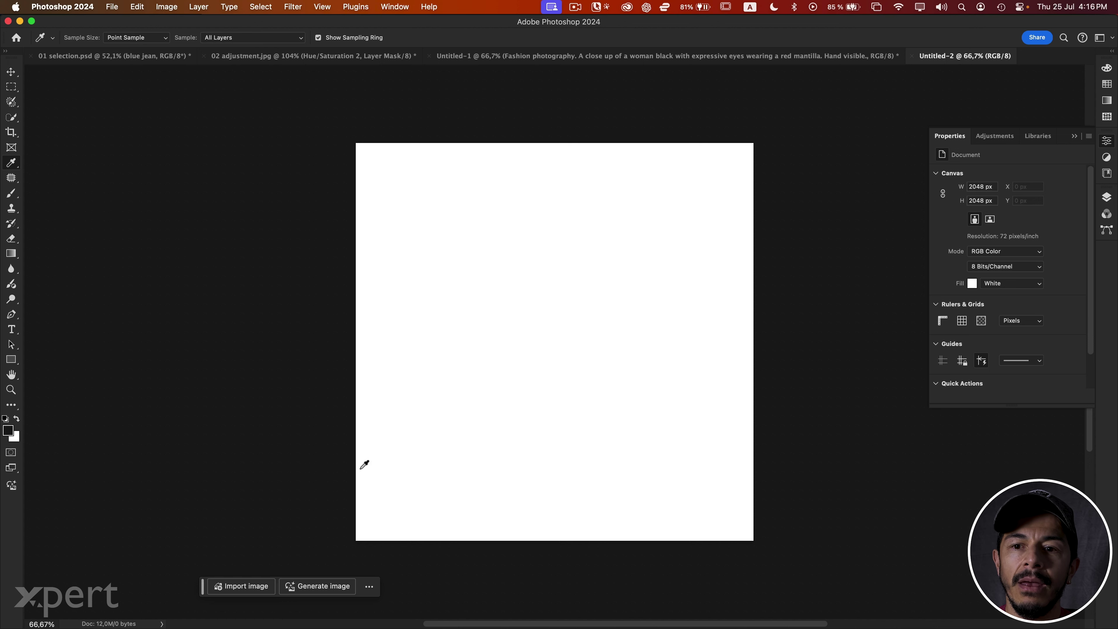
Enter the colorful futuristic Air Cushion sneaker product-photography prompt with Photo content type.
click(320, 587)
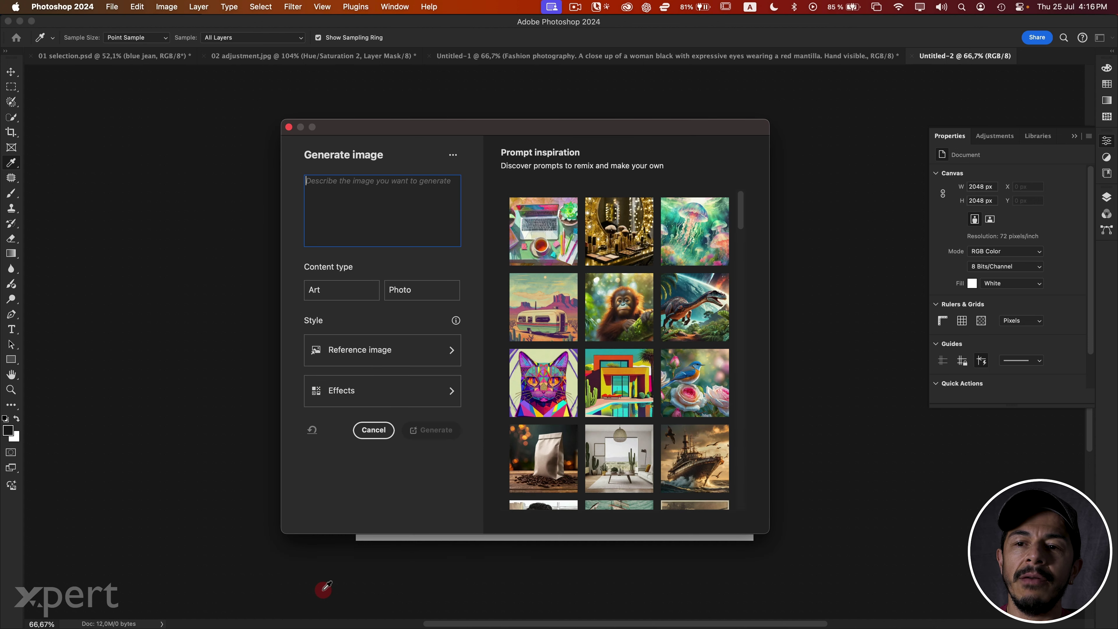
text(Product photography. A colorful futuristic sneaker concept with Air Cushion. The sneaker is over a transparent base. White background.)
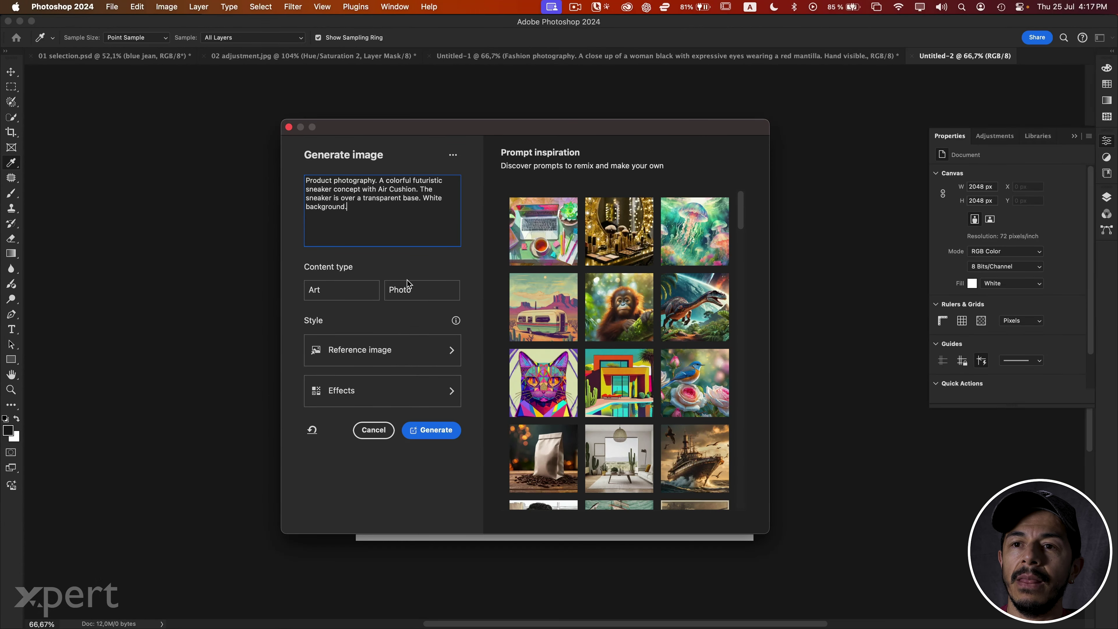
click(407, 286)
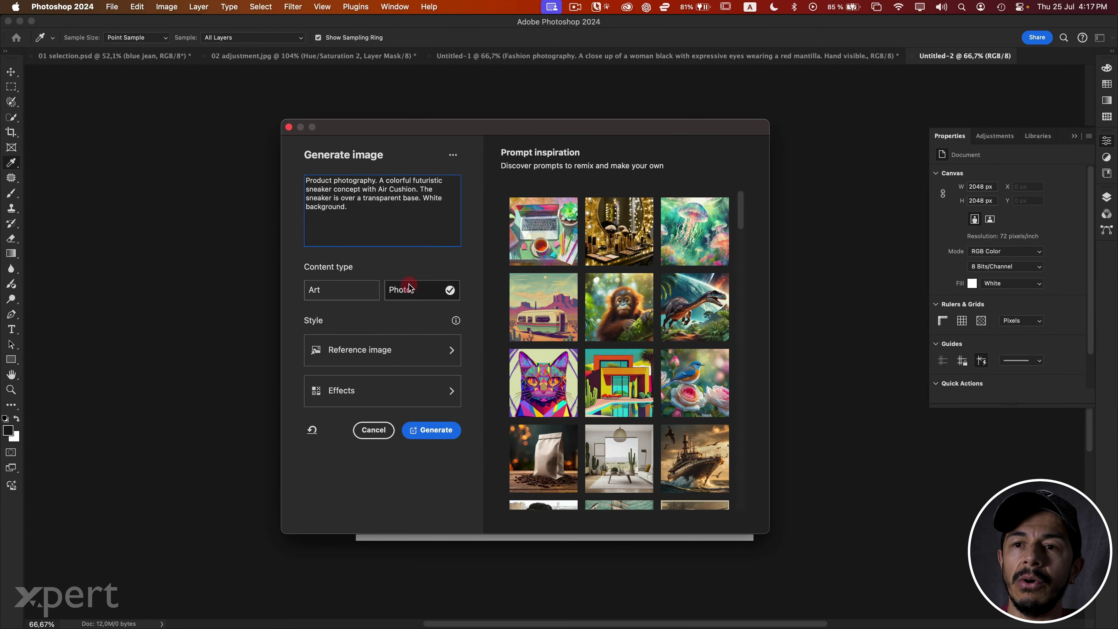
click(406, 351)
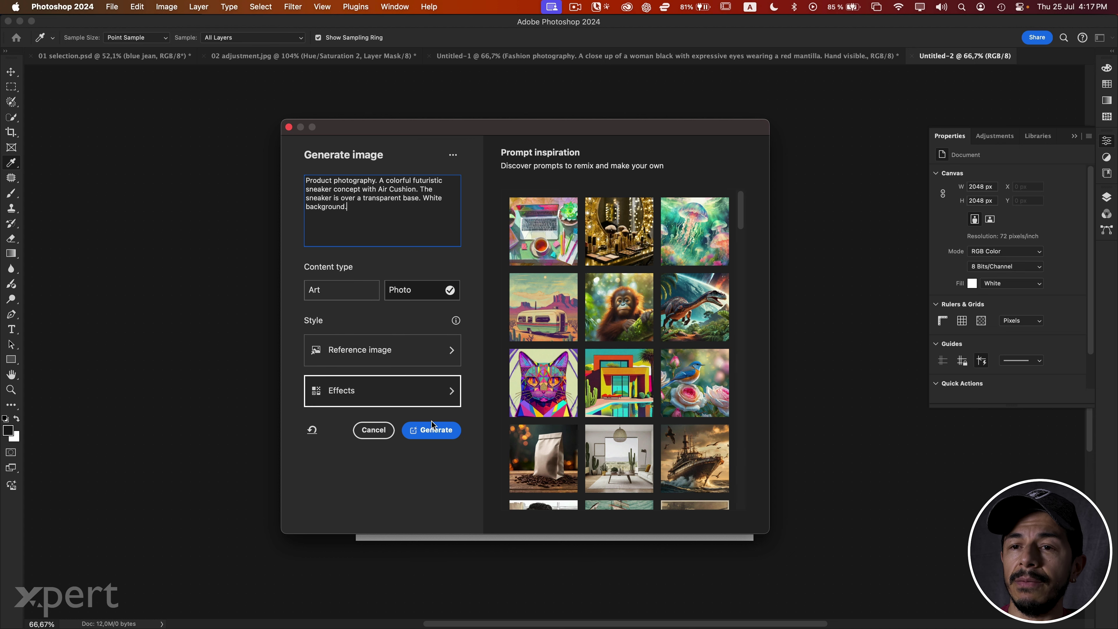
Generate the sneaker, zoom in, and keep variation 3, the white-and-blue shoe on a transparent base.
click(436, 430)
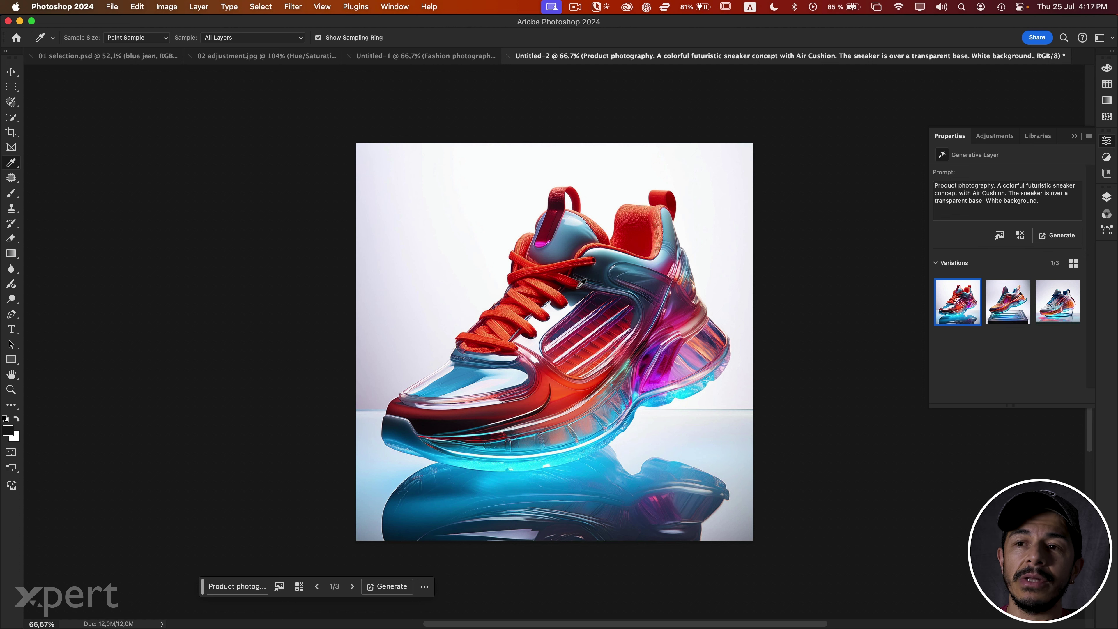
drag(590, 369, 620, 361)
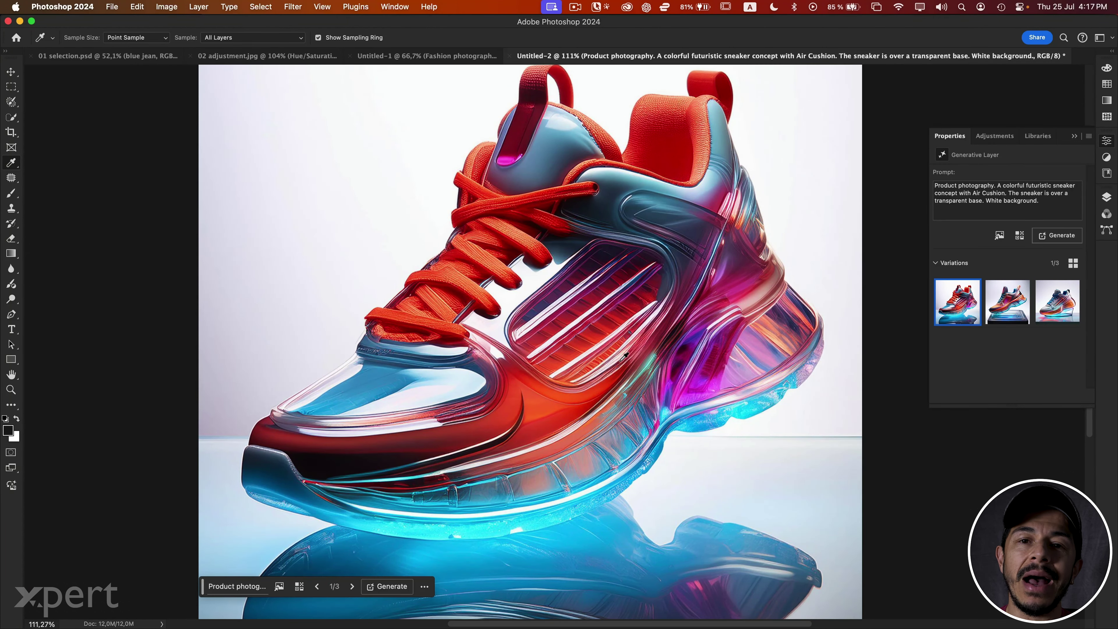
click(1020, 306)
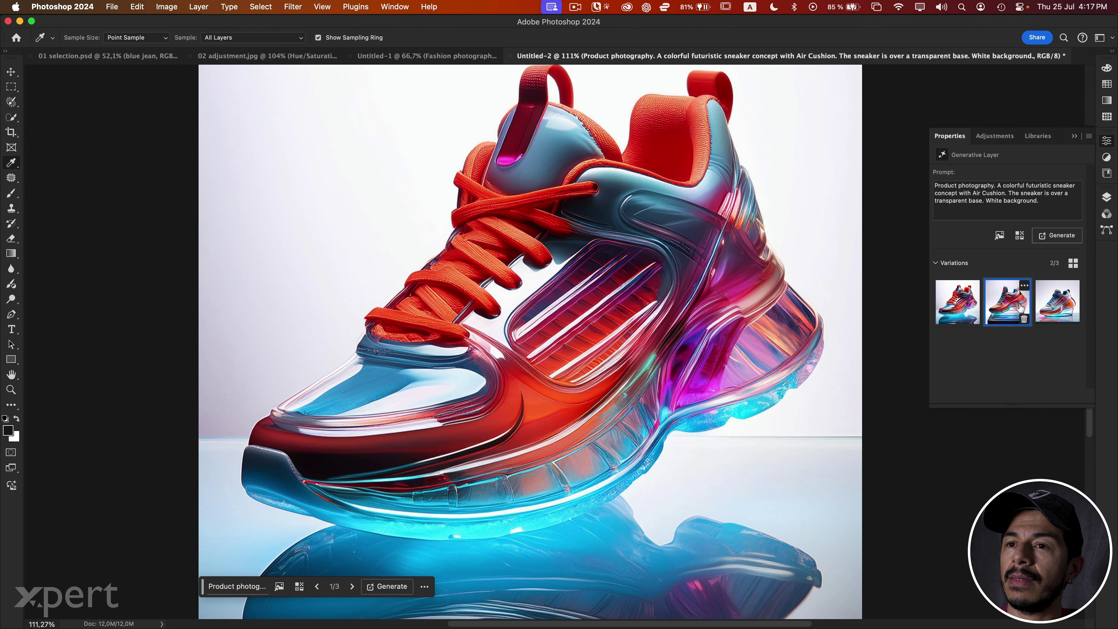
click(1051, 312)
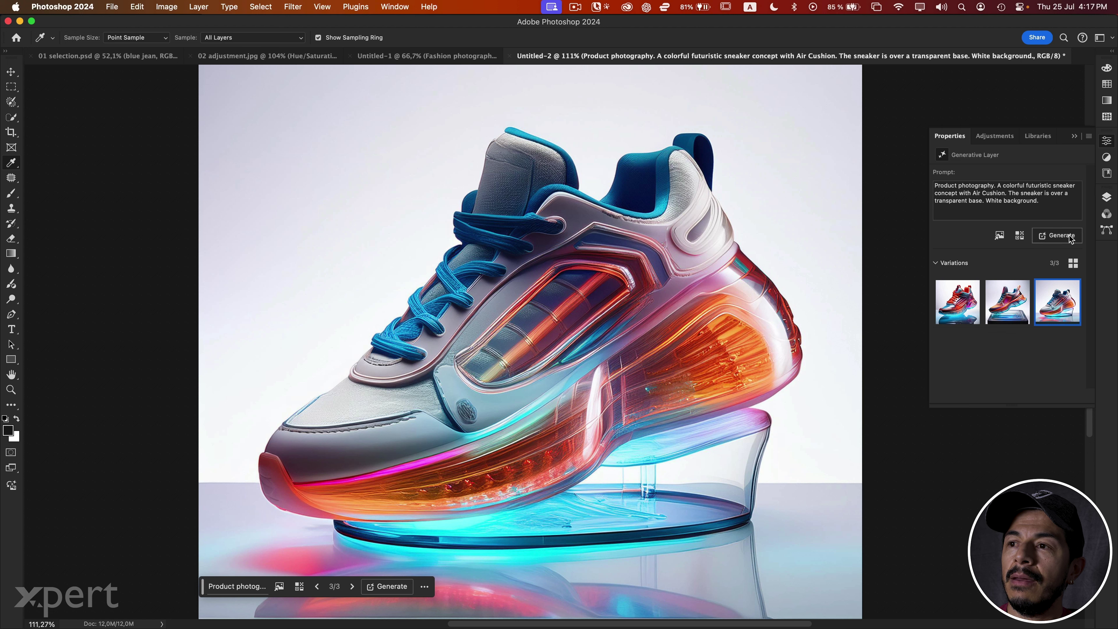
Switch to the Layers panel and deselect the Generate Image sneaker layer above Background.
click(1108, 199)
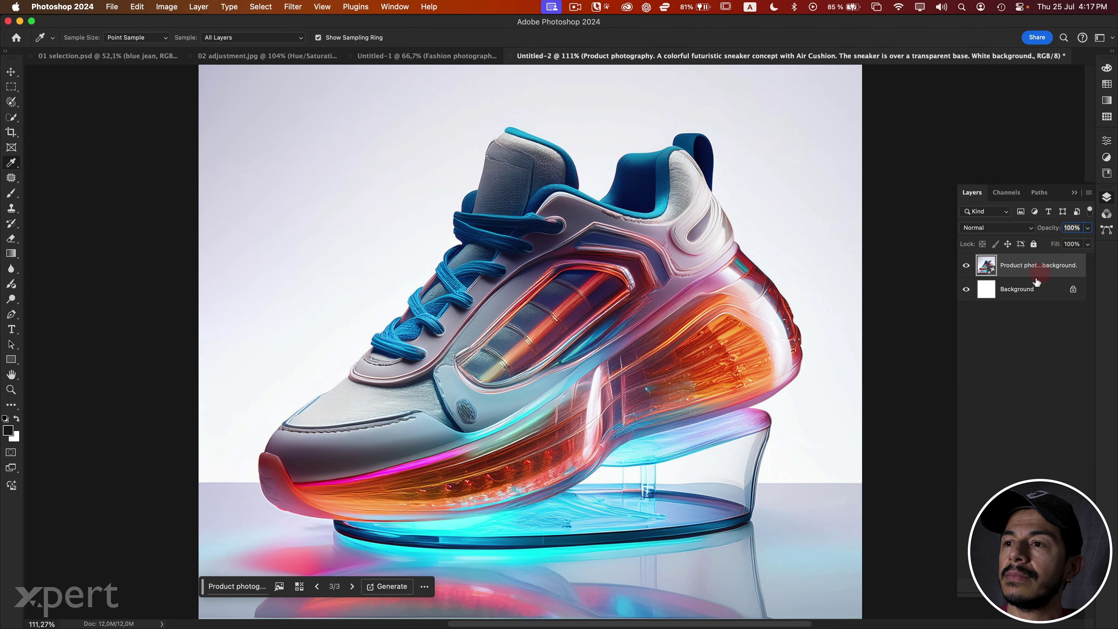
click(1036, 350)
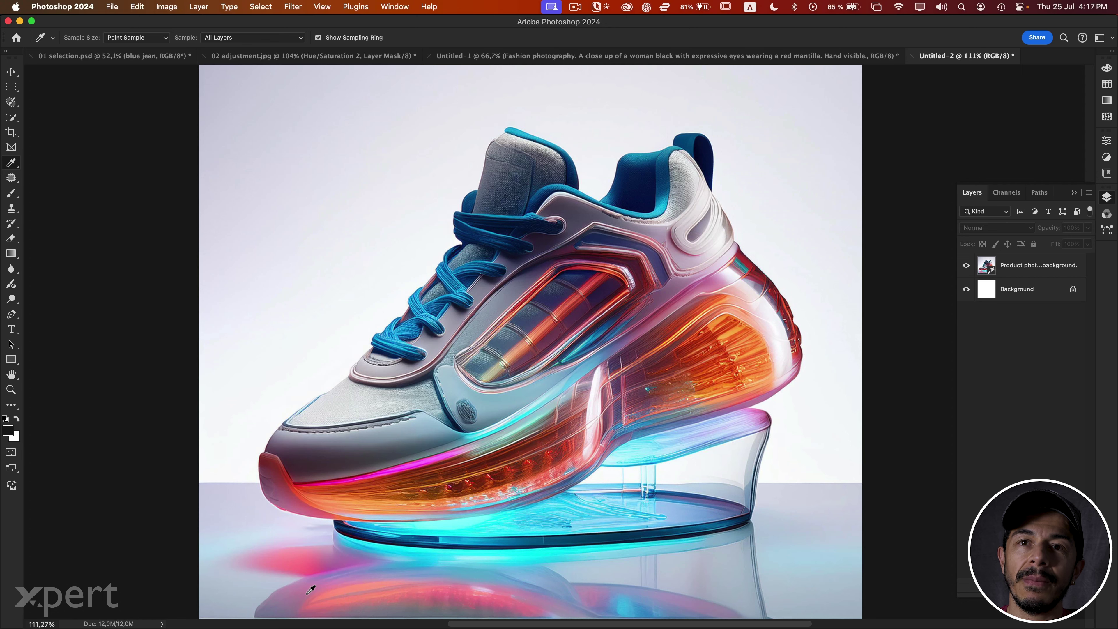
Start a new Edit > Generate Image with the futuristic Air Cushion sneaker prompt and Photo content type.
click(142, 5)
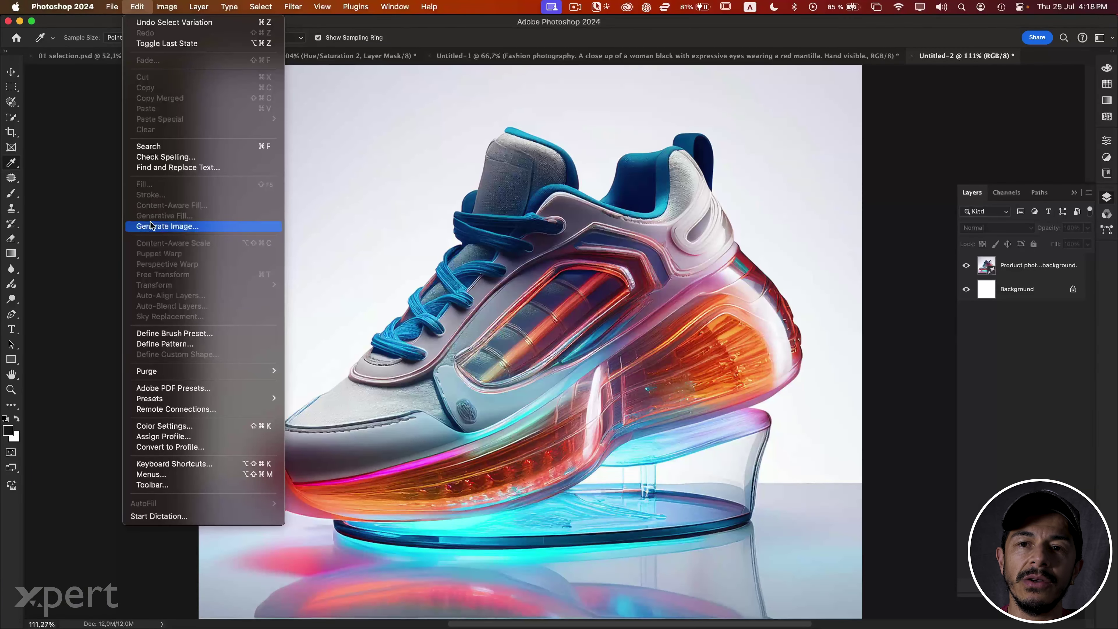
click(151, 226)
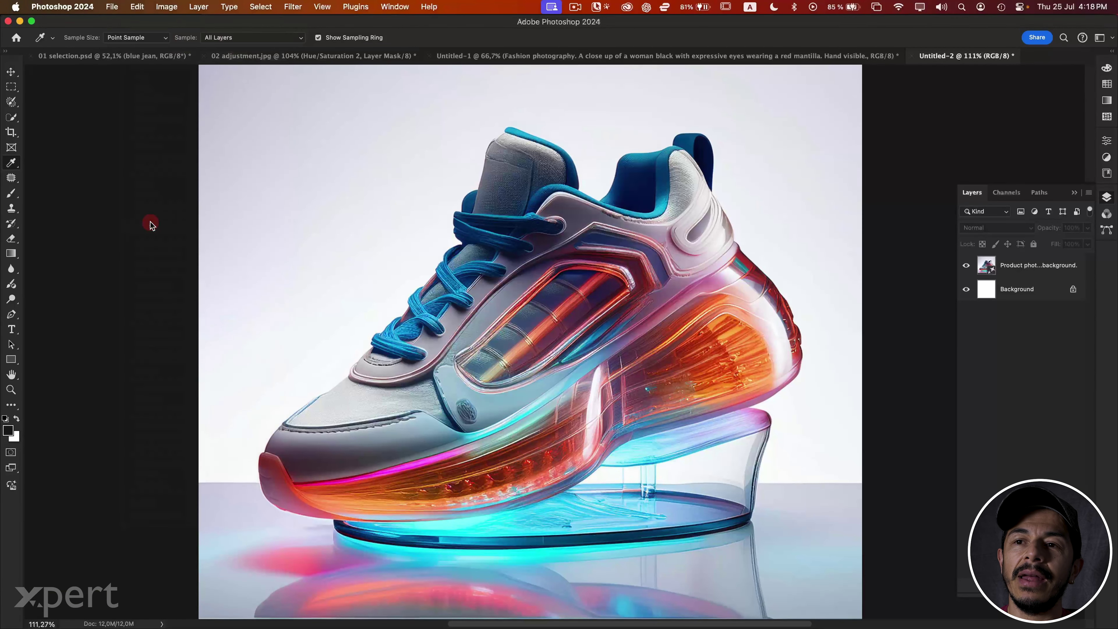
click(344, 202)
text(Product photography. A colorful futuristic sneaker concept with Air Cushion. The sneaker is over a transparent base. White background)
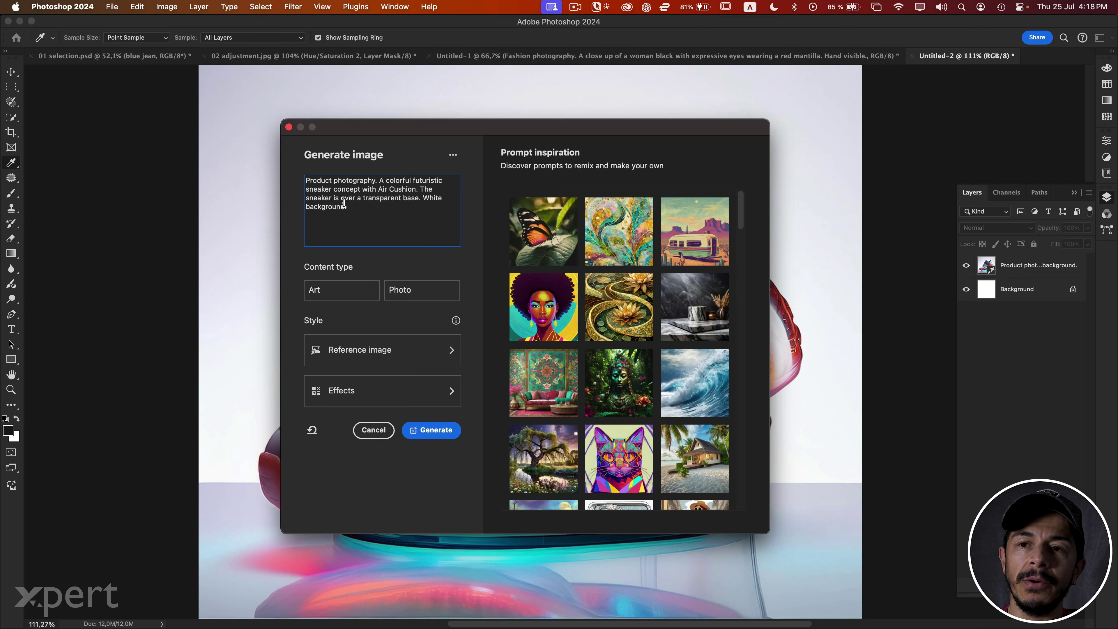
text(.)
click(408, 290)
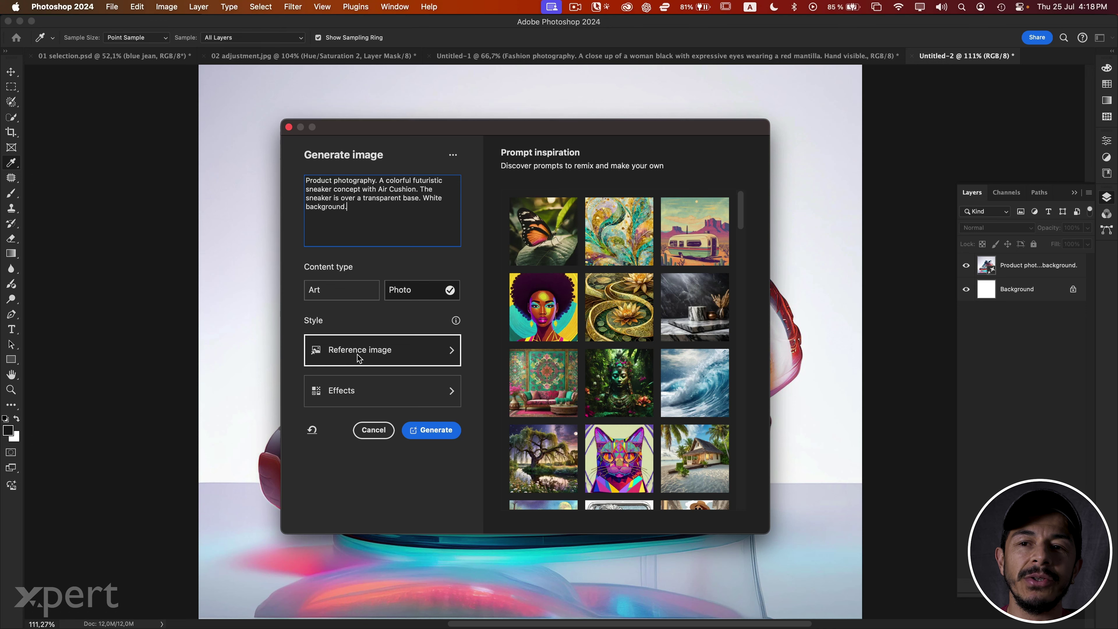
Load Nike-Air-Max-90-White.jpeg as the style reference image.
click(367, 355)
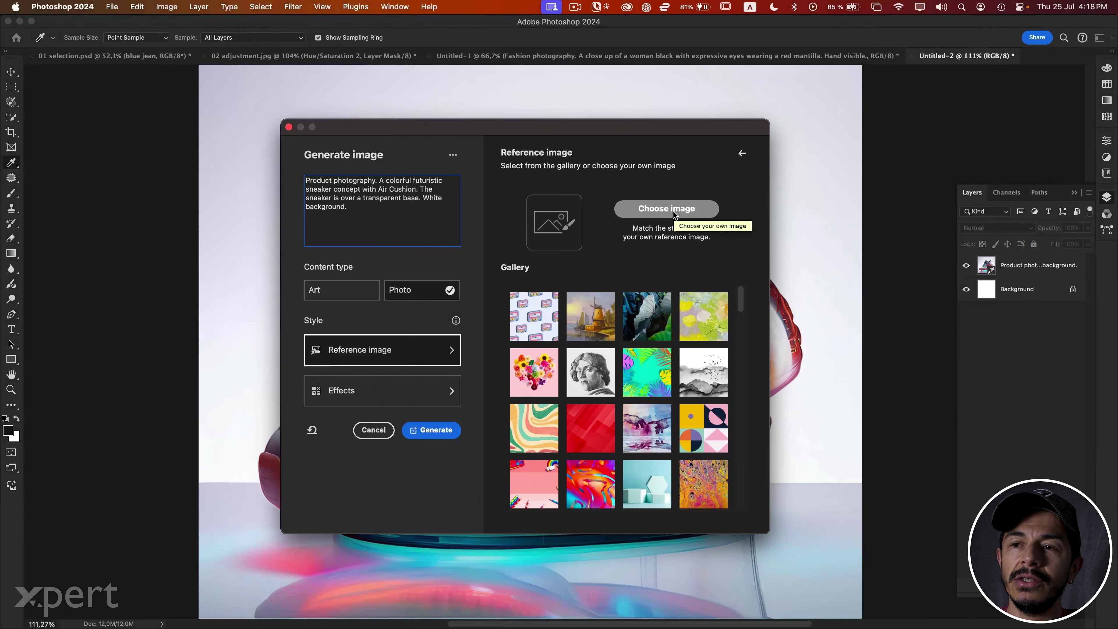
click(674, 211)
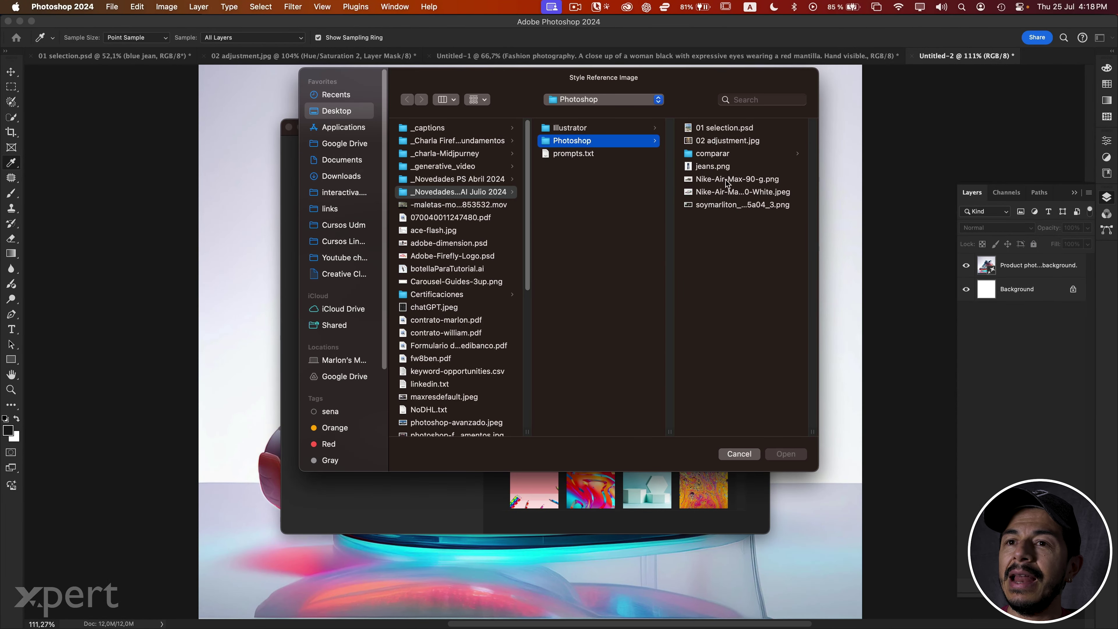
click(726, 182)
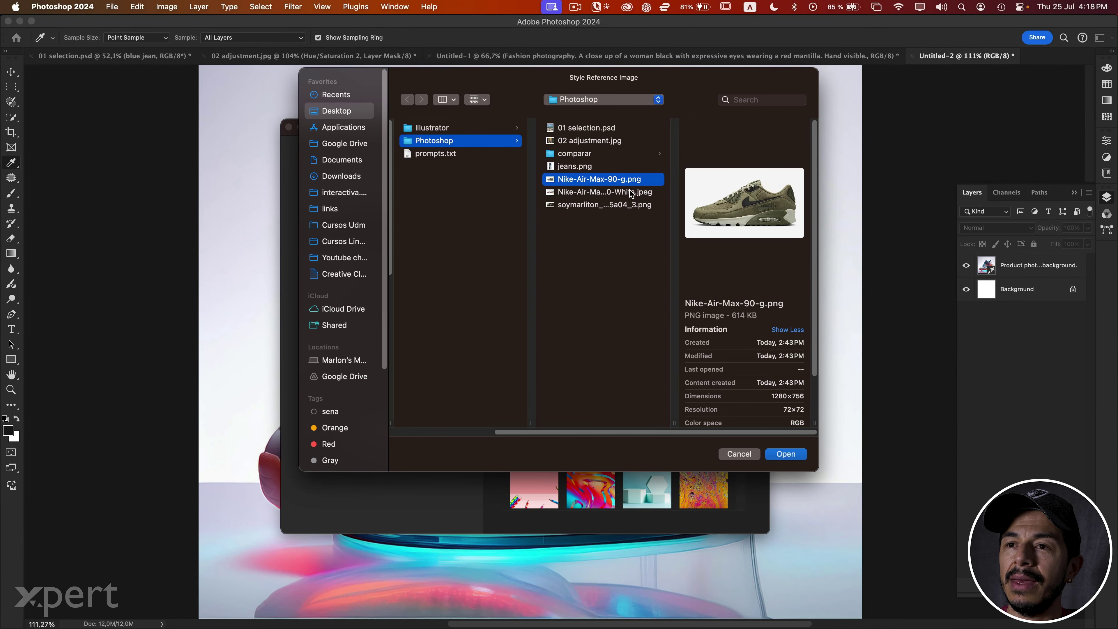
click(630, 192)
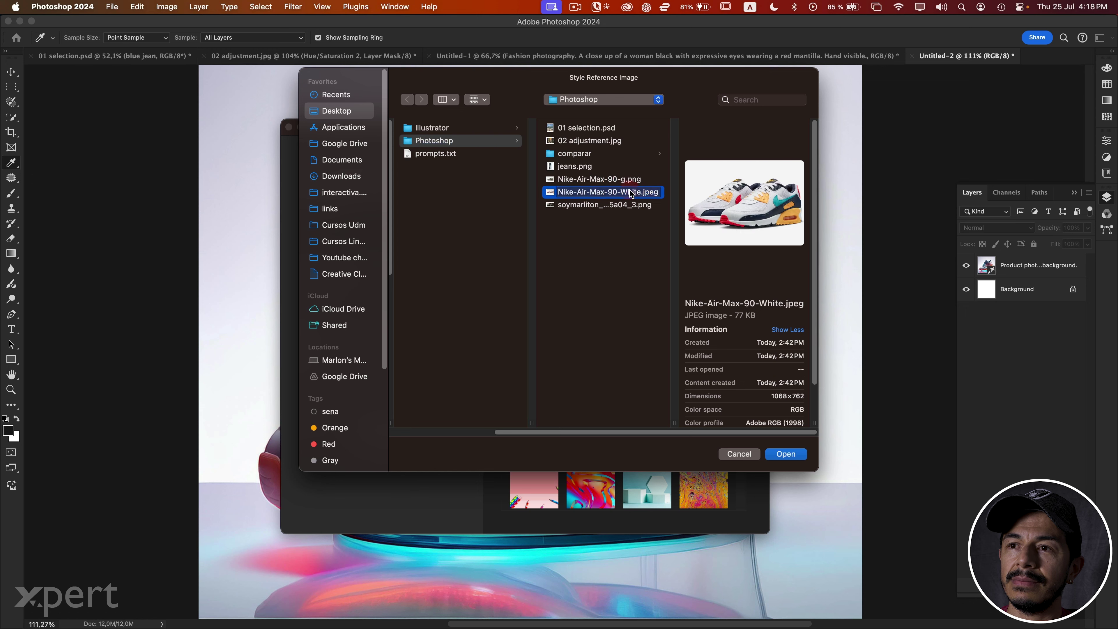
click(785, 453)
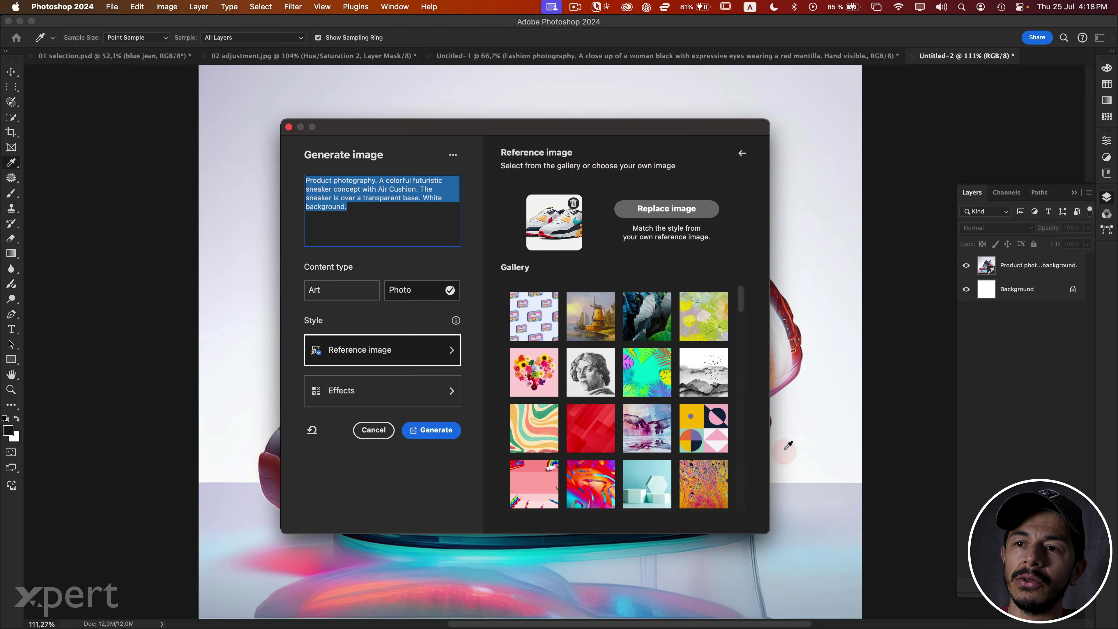
Generate reference-styled sneakers, compare all three, and settle on variation 3 with coloured air-cushion pods.
click(441, 432)
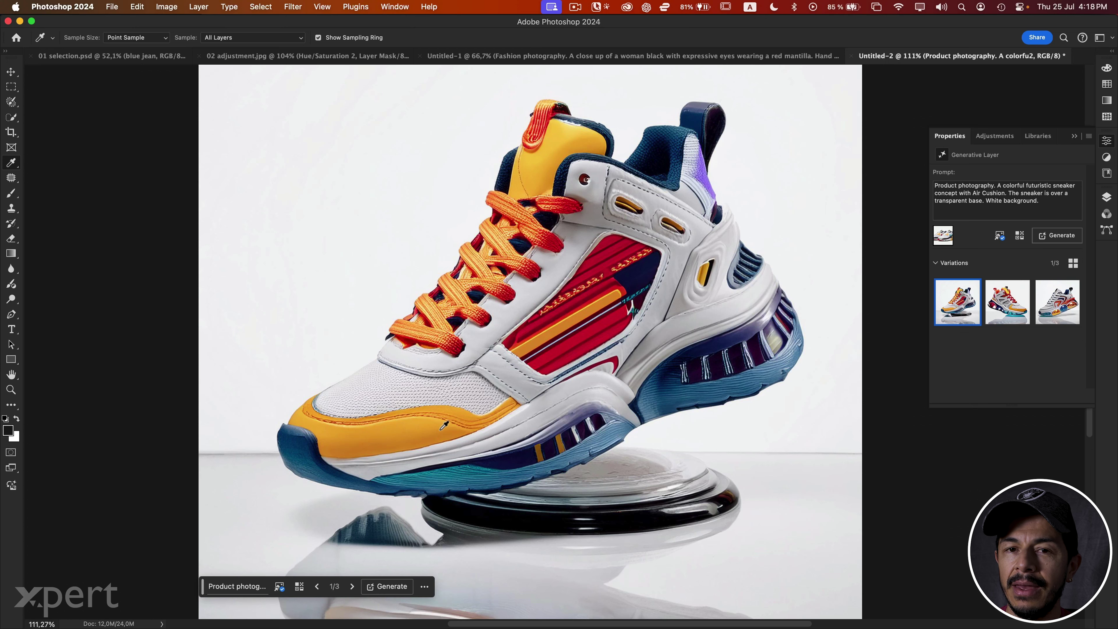
mouse_move(959, 302)
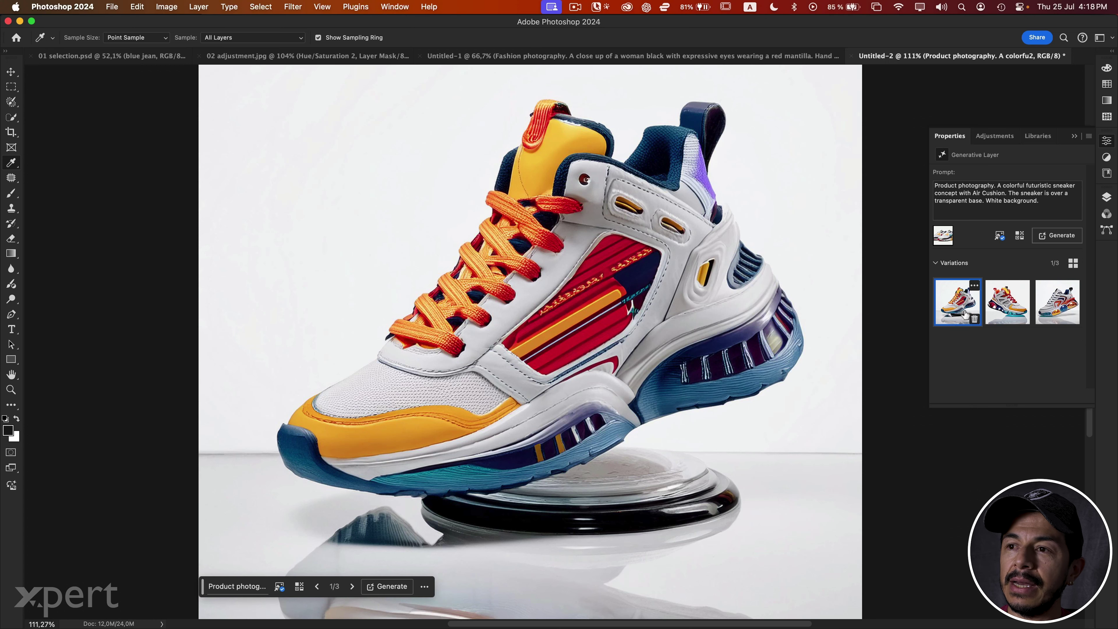
click(1015, 303)
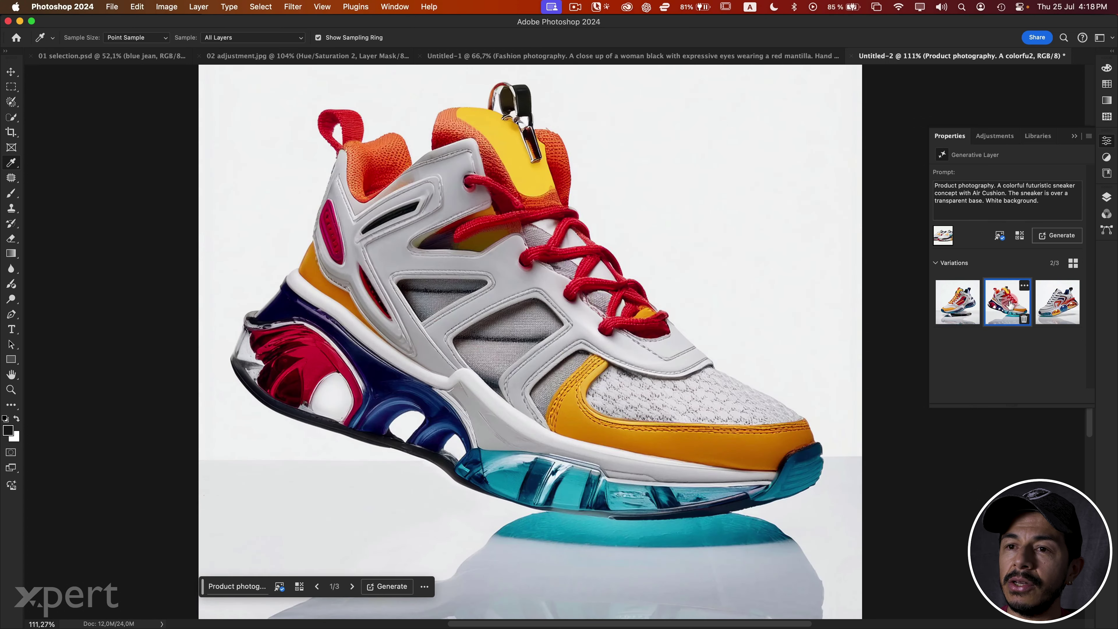
click(1053, 302)
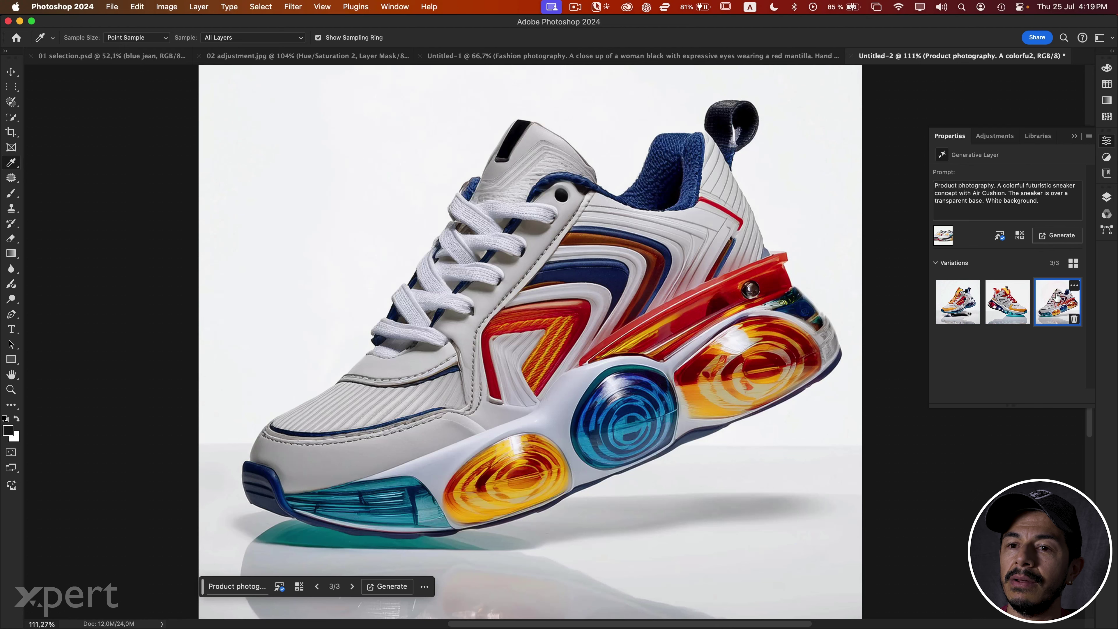
click(996, 304)
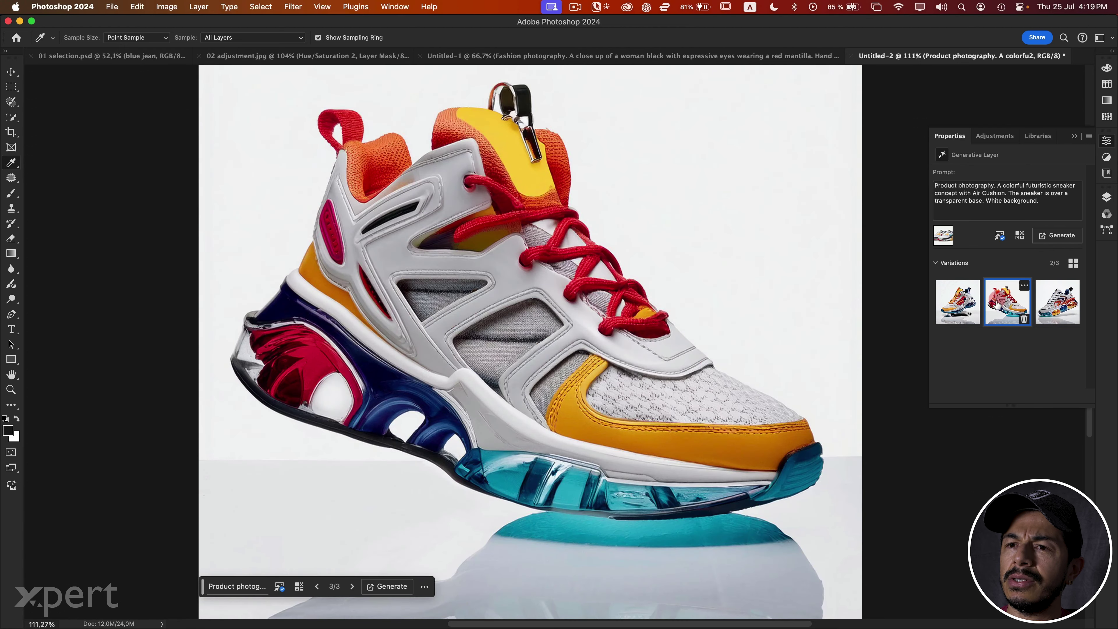
click(953, 304)
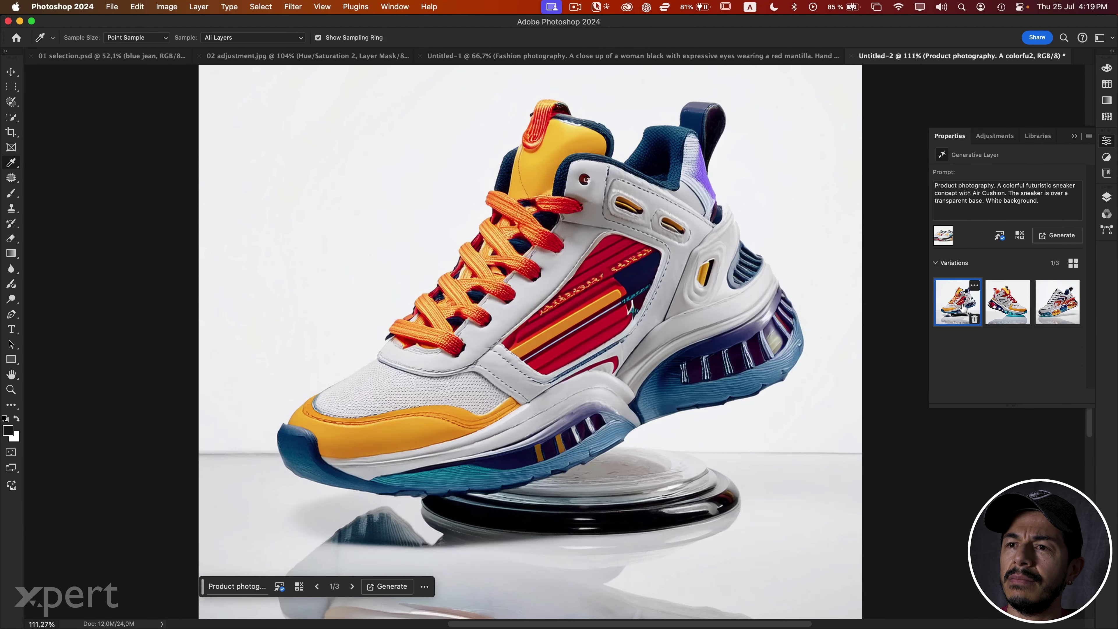
click(998, 308)
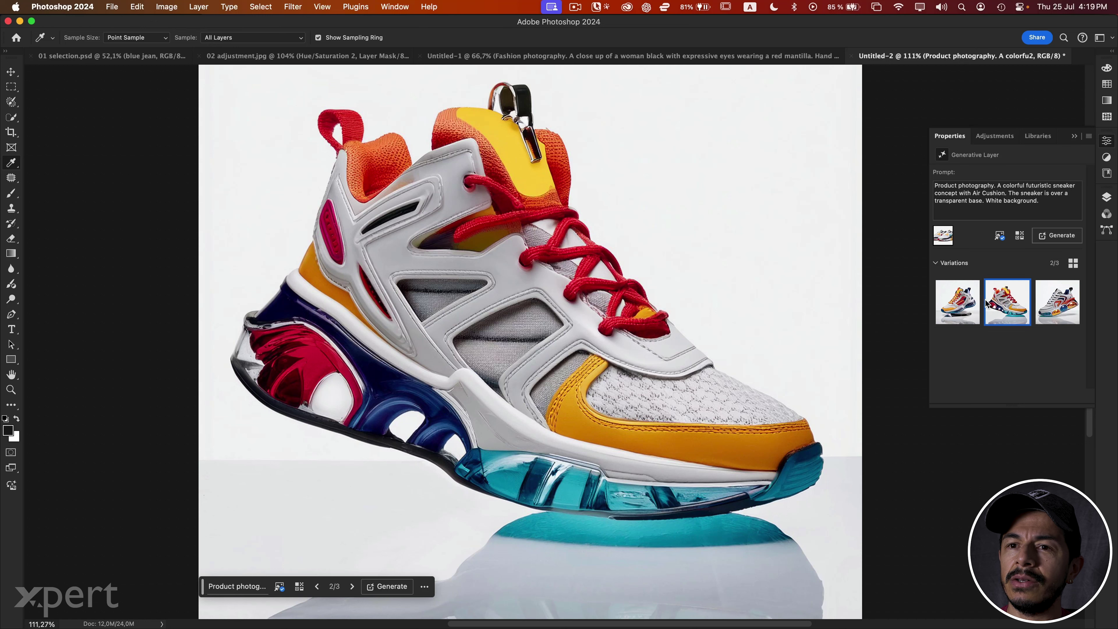
click(960, 303)
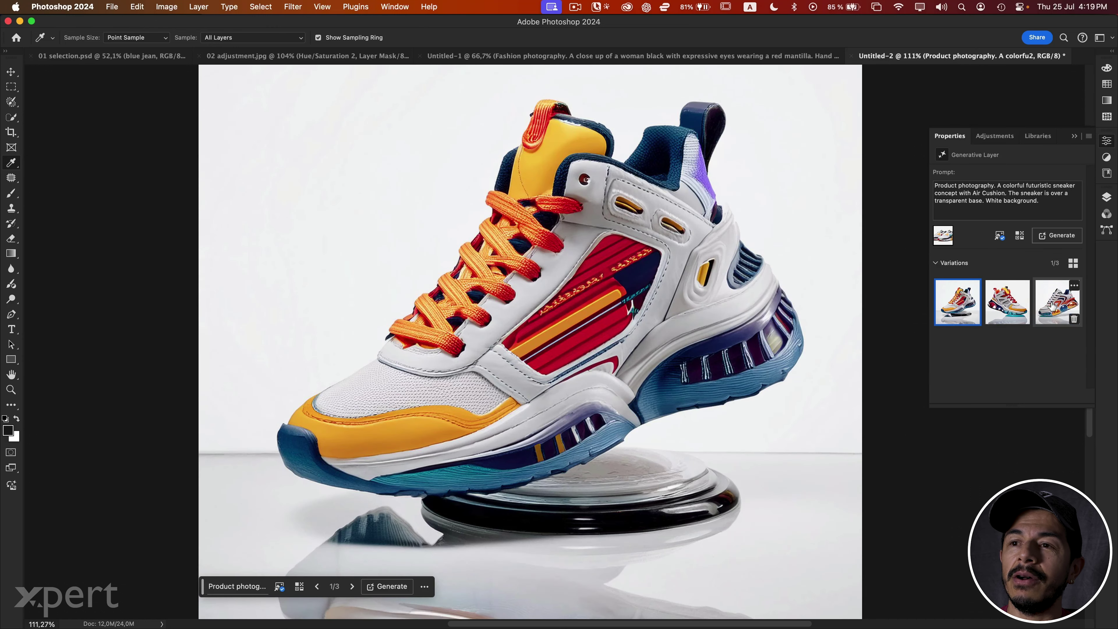
click(1052, 306)
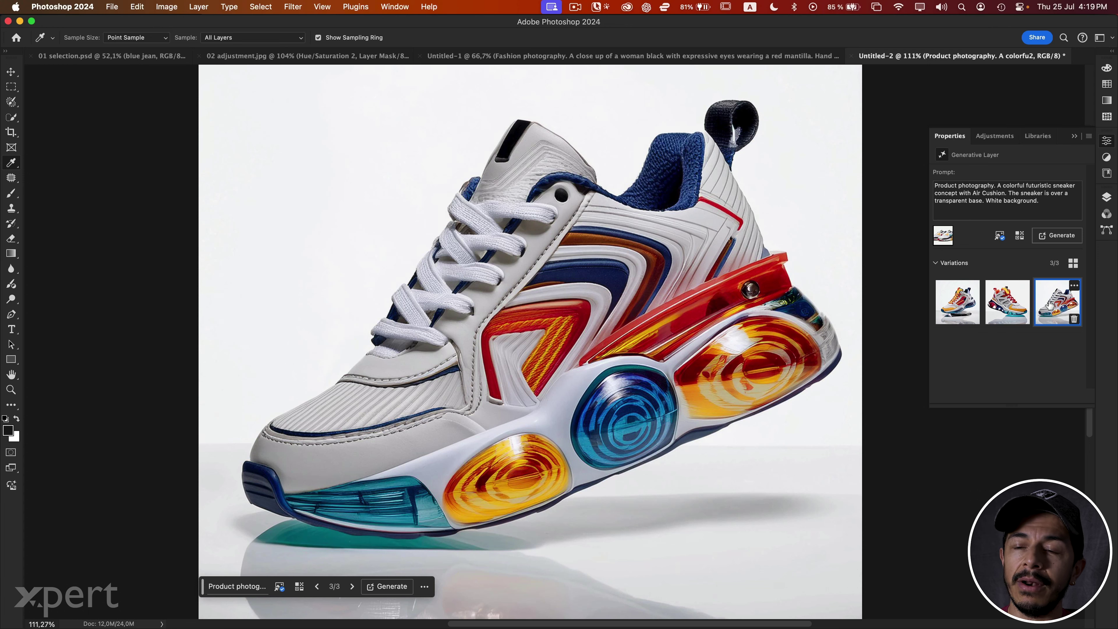
mouse_move(1007, 302)
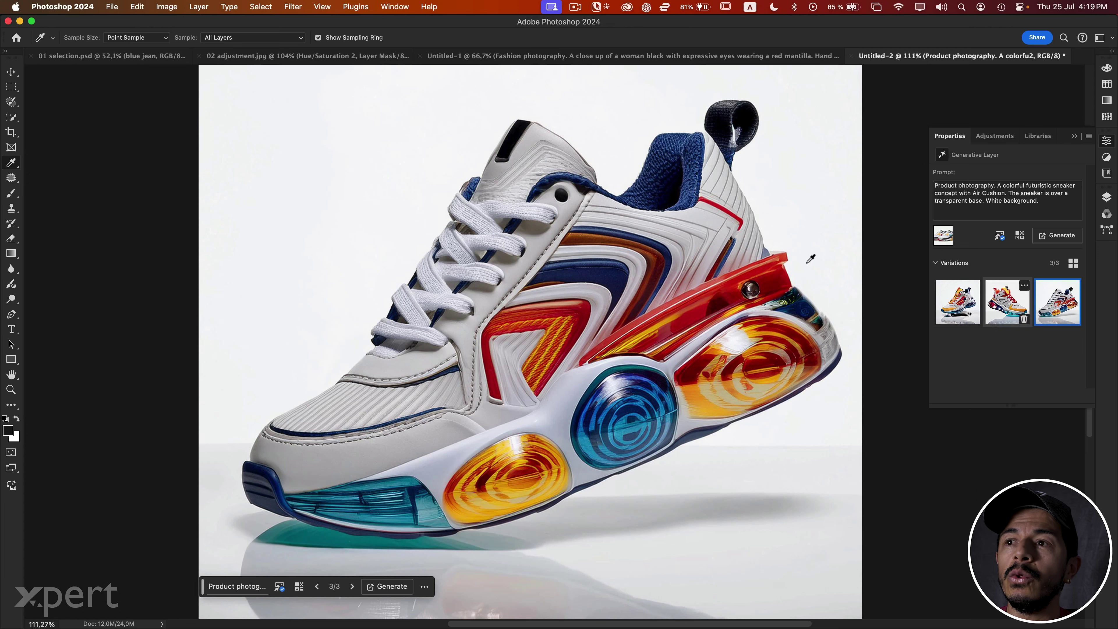
Hide both generated sneaker layers in the Layers panel.
click(1107, 197)
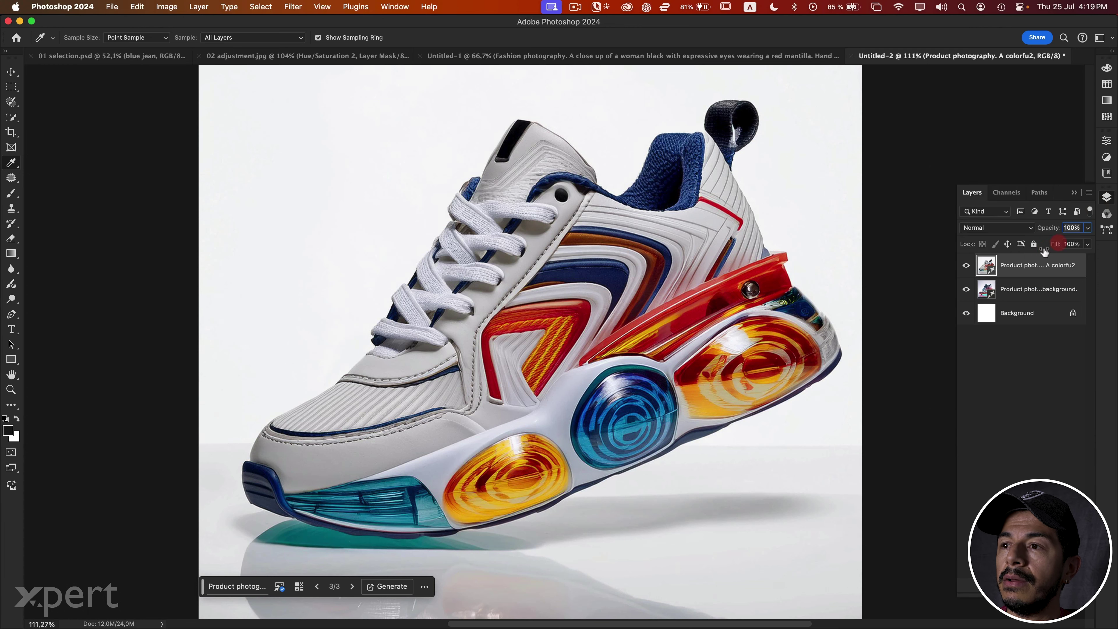
click(967, 266)
click(966, 289)
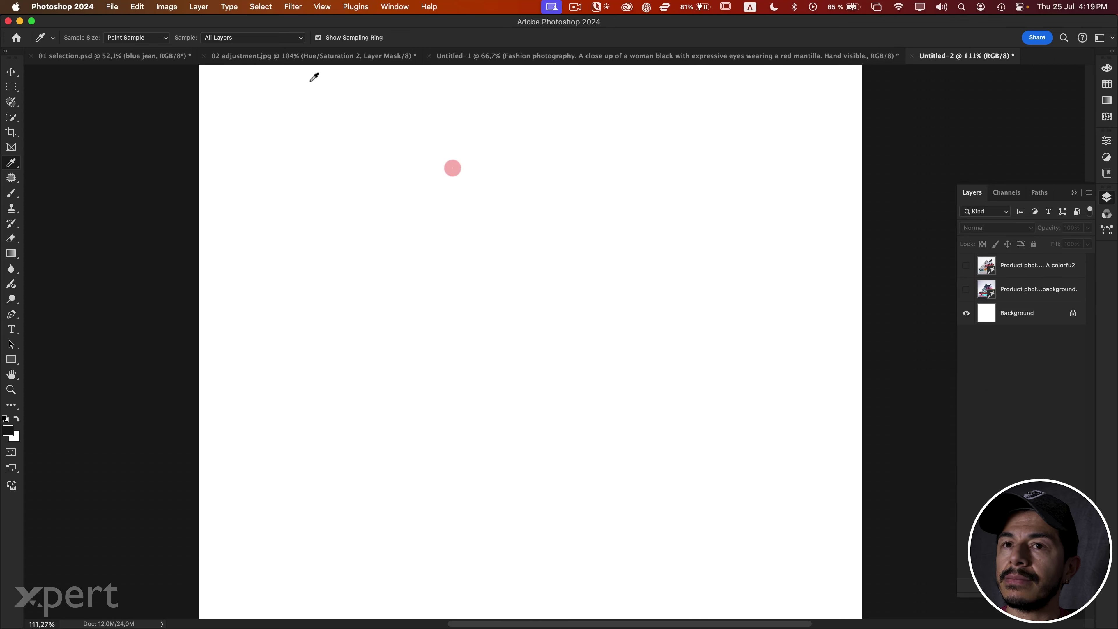
Reopen Edit > Generate Image with the same futuristic sneaker prompt.
click(137, 6)
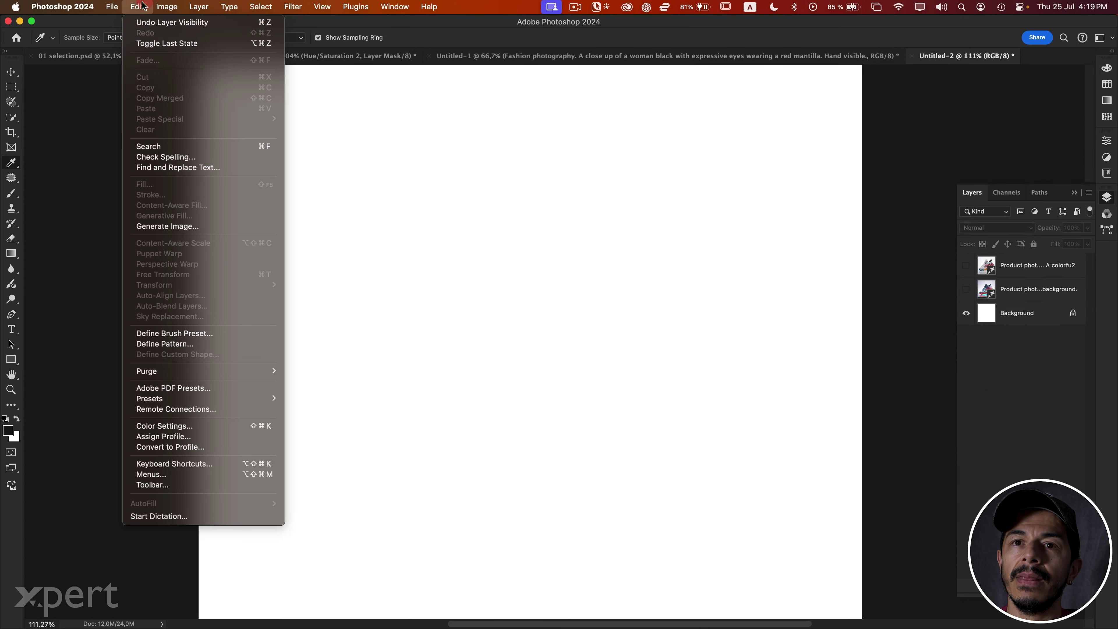
click(169, 226)
click(419, 209)
text(Product photography. A colorful futuristic sneaker concept with Air Cushion. The sneaker is over a transparent base. White background.)
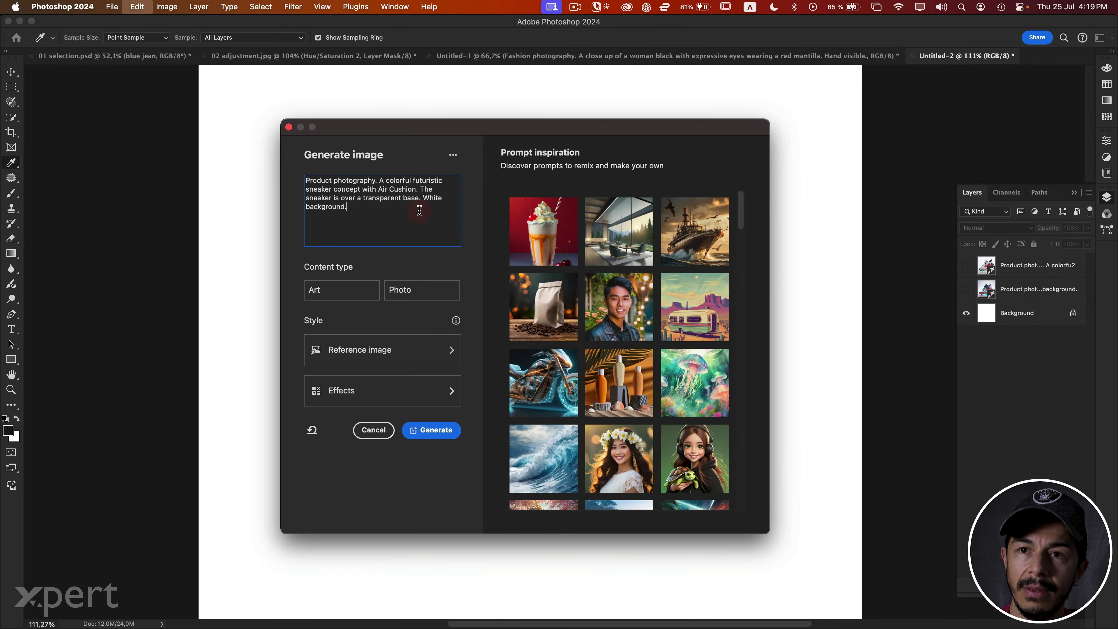
Load the olive Nike-Air-Max-90-g.png as the style reference image.
click(411, 359)
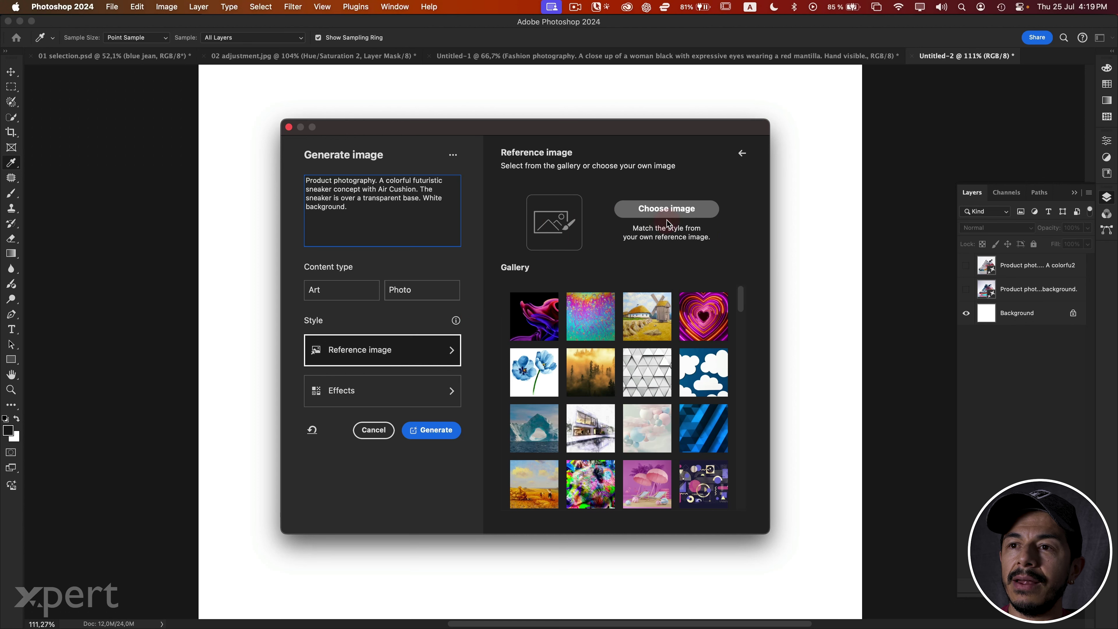
click(667, 210)
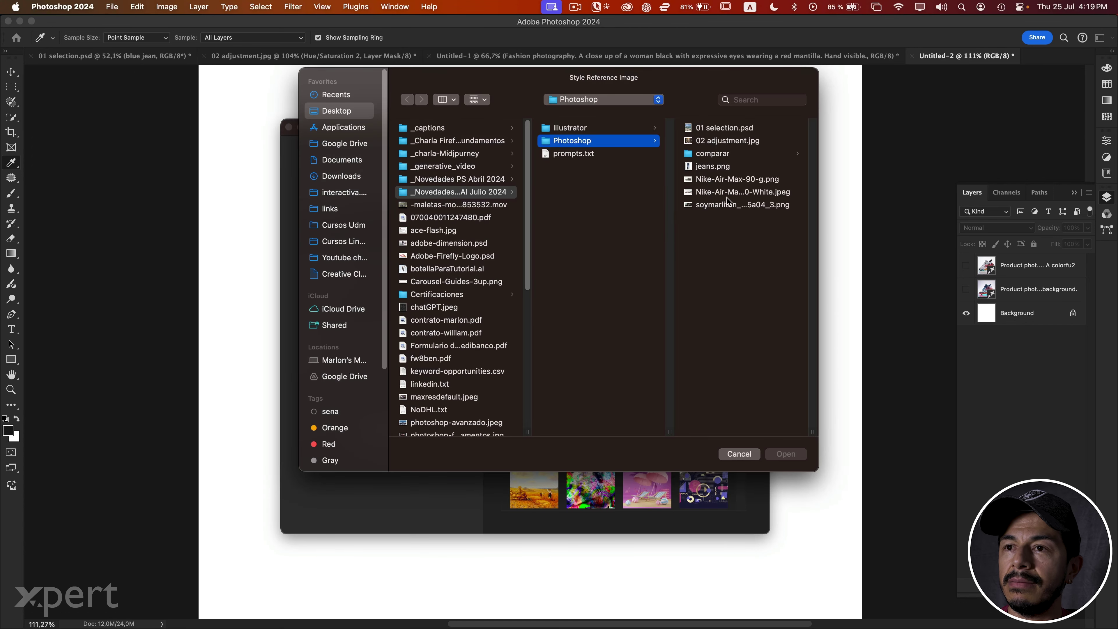
click(727, 198)
key(Up)
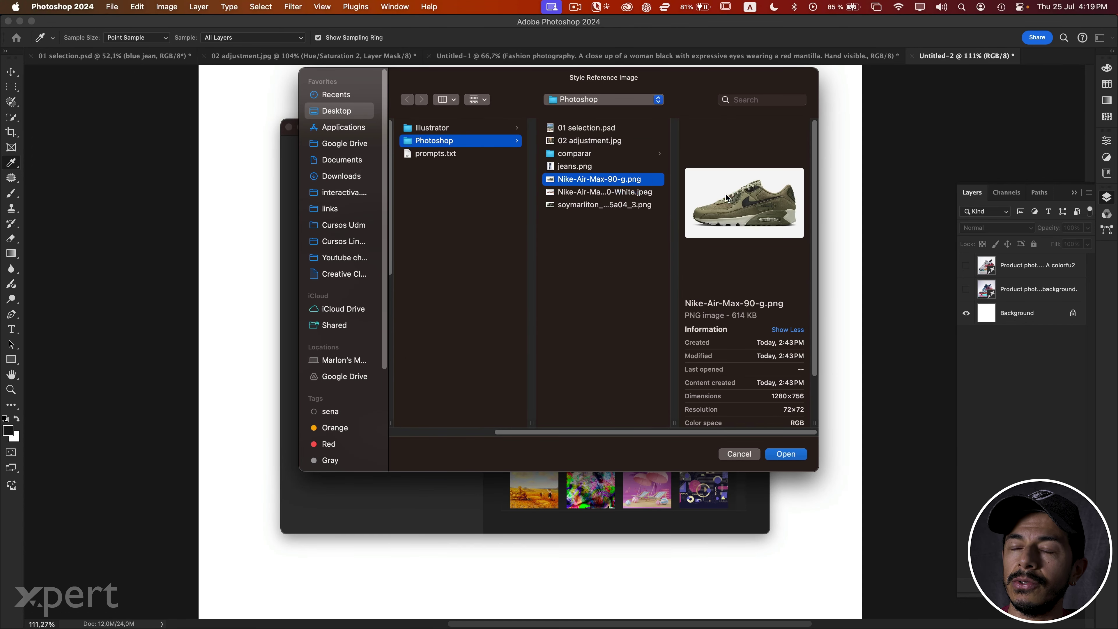
key(Return)
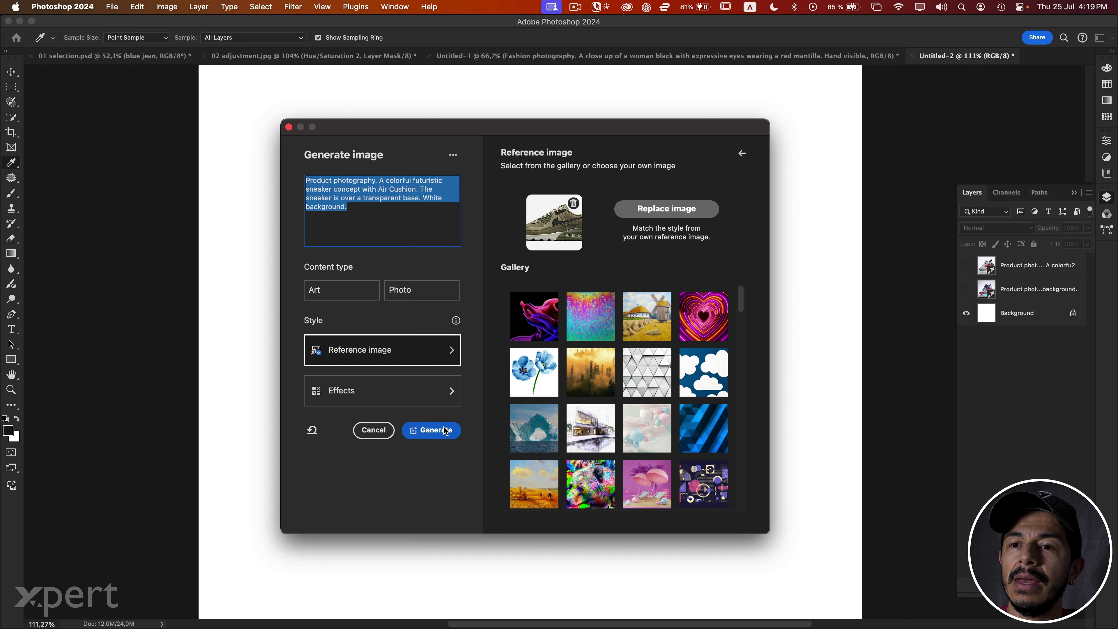
Generate olive-toned sneakers, compare the three variations, and keep the high-top variation 2.
click(445, 435)
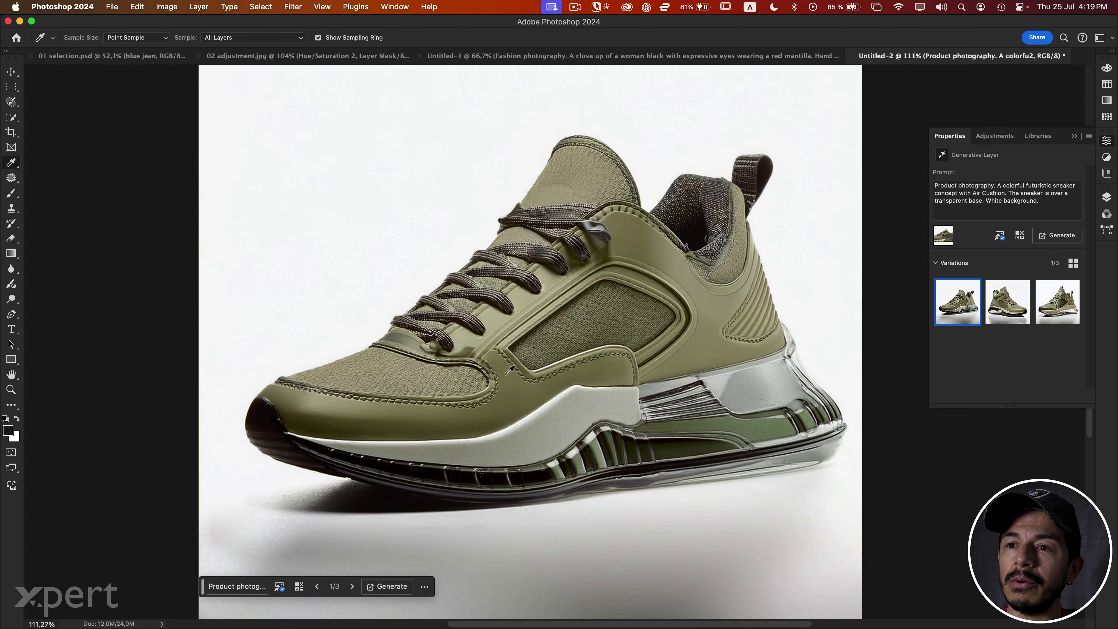
mouse_move(1058, 302)
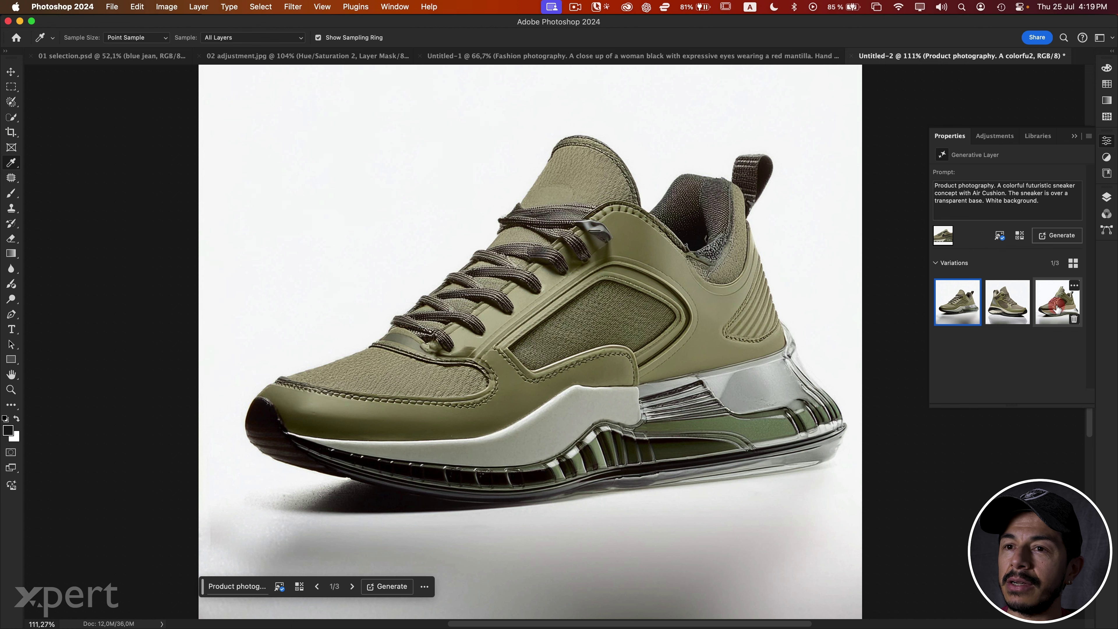
click(1058, 310)
click(1004, 304)
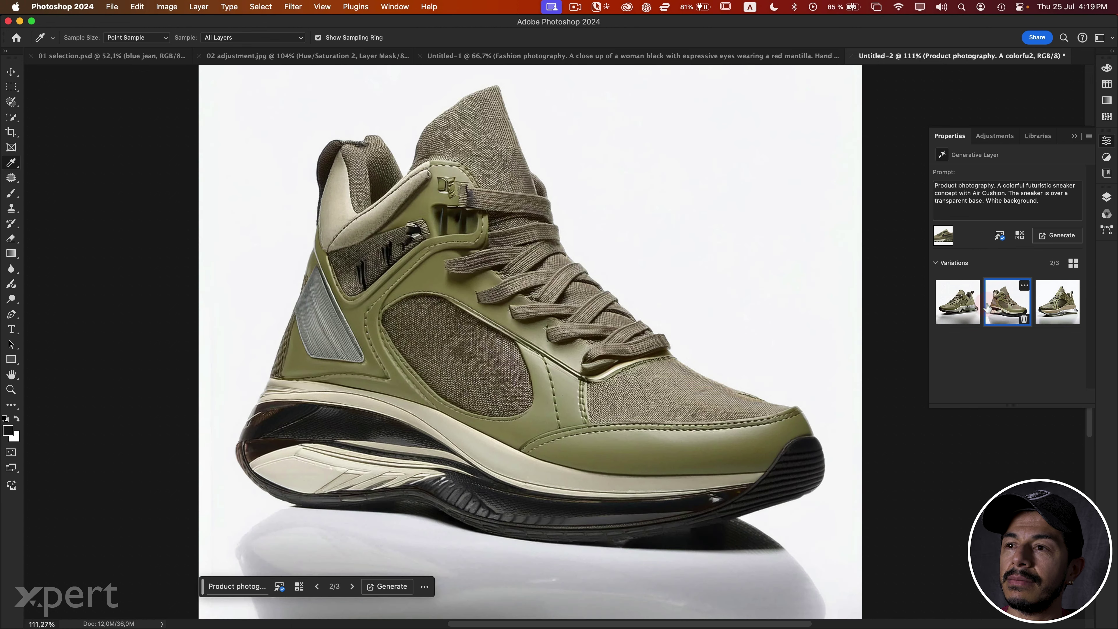
click(956, 308)
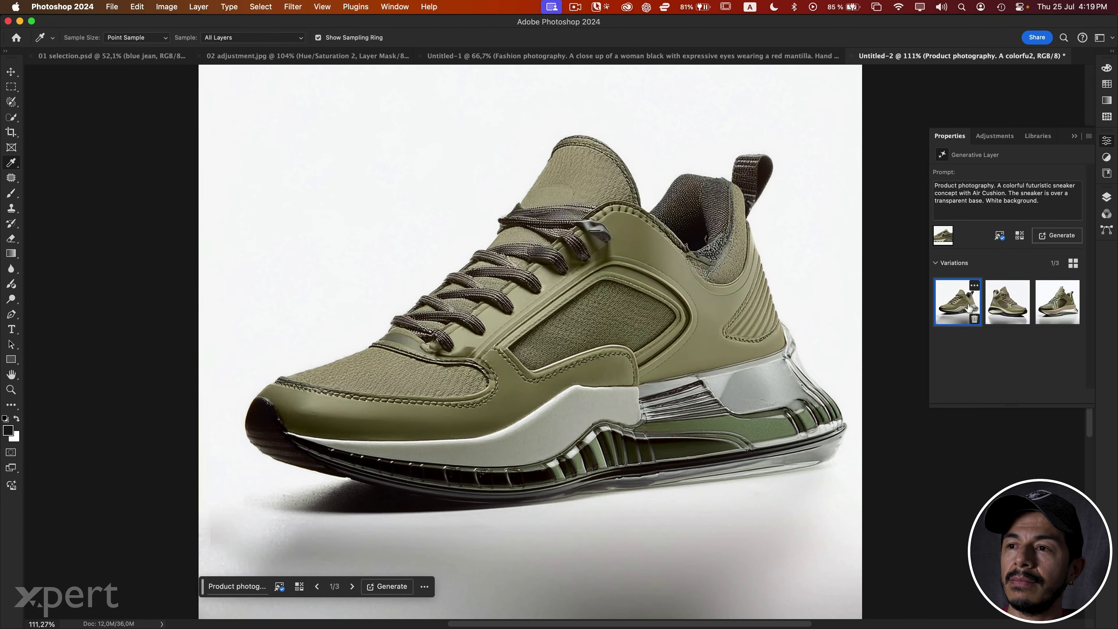
click(1001, 303)
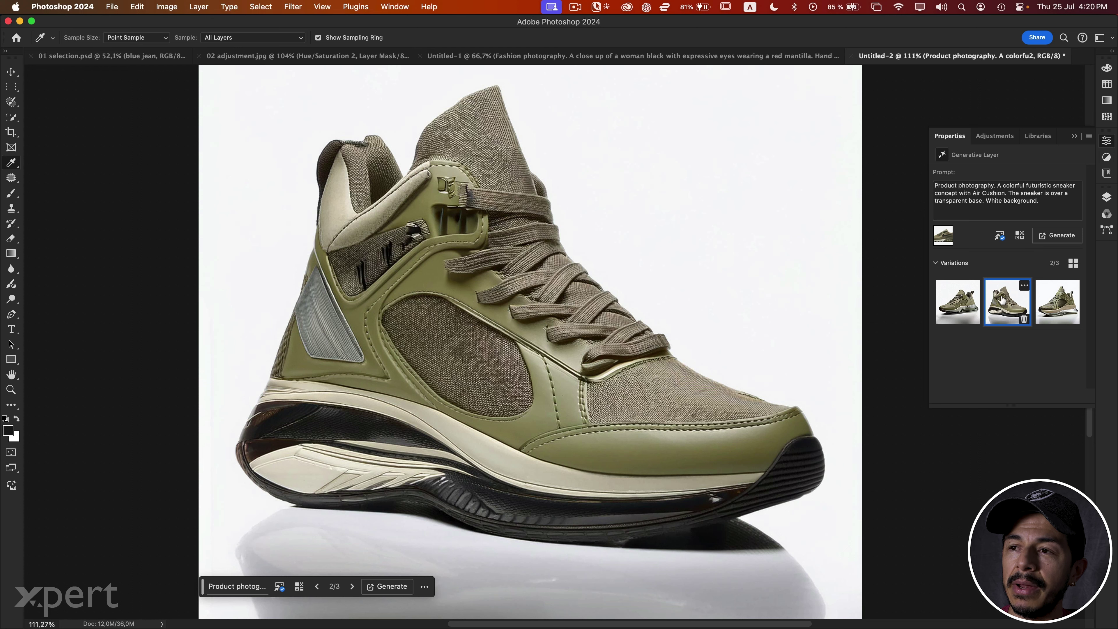